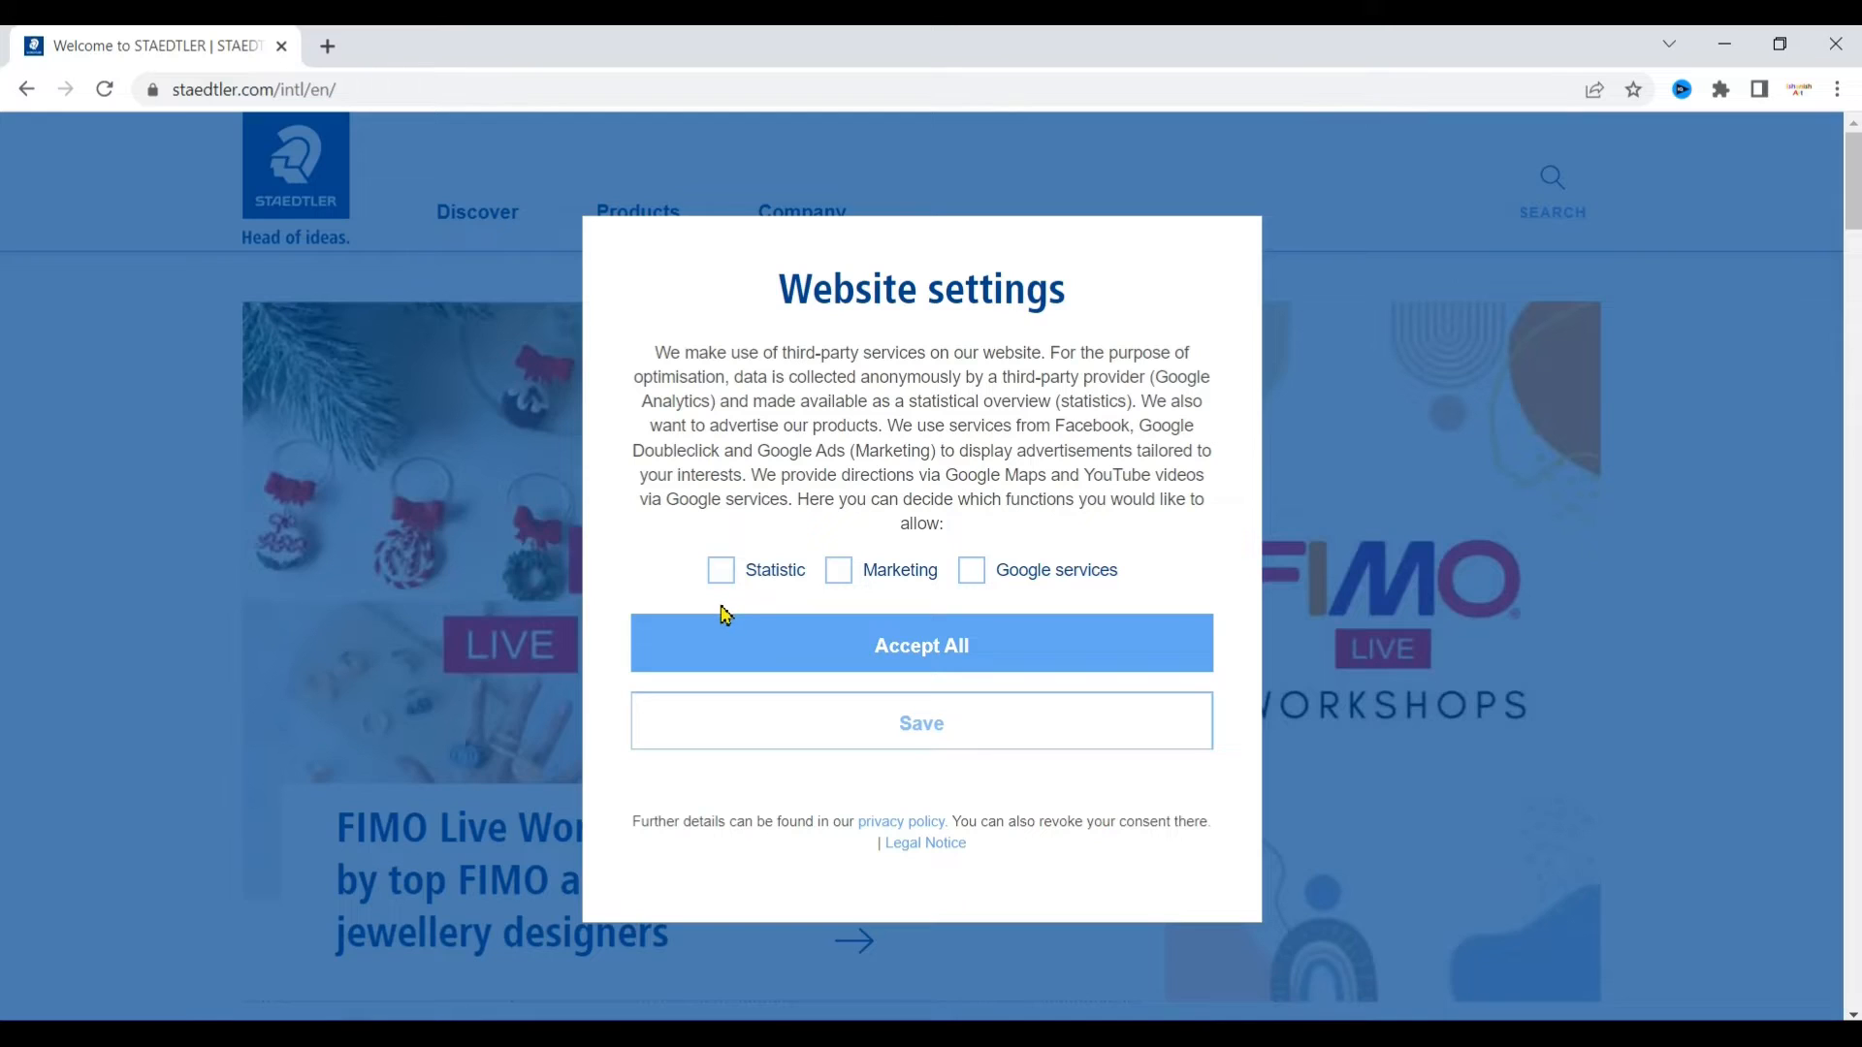
Step: Accept all website settings, then open the 'Create your individual Mandala!' article from the homepage
click(765, 640)
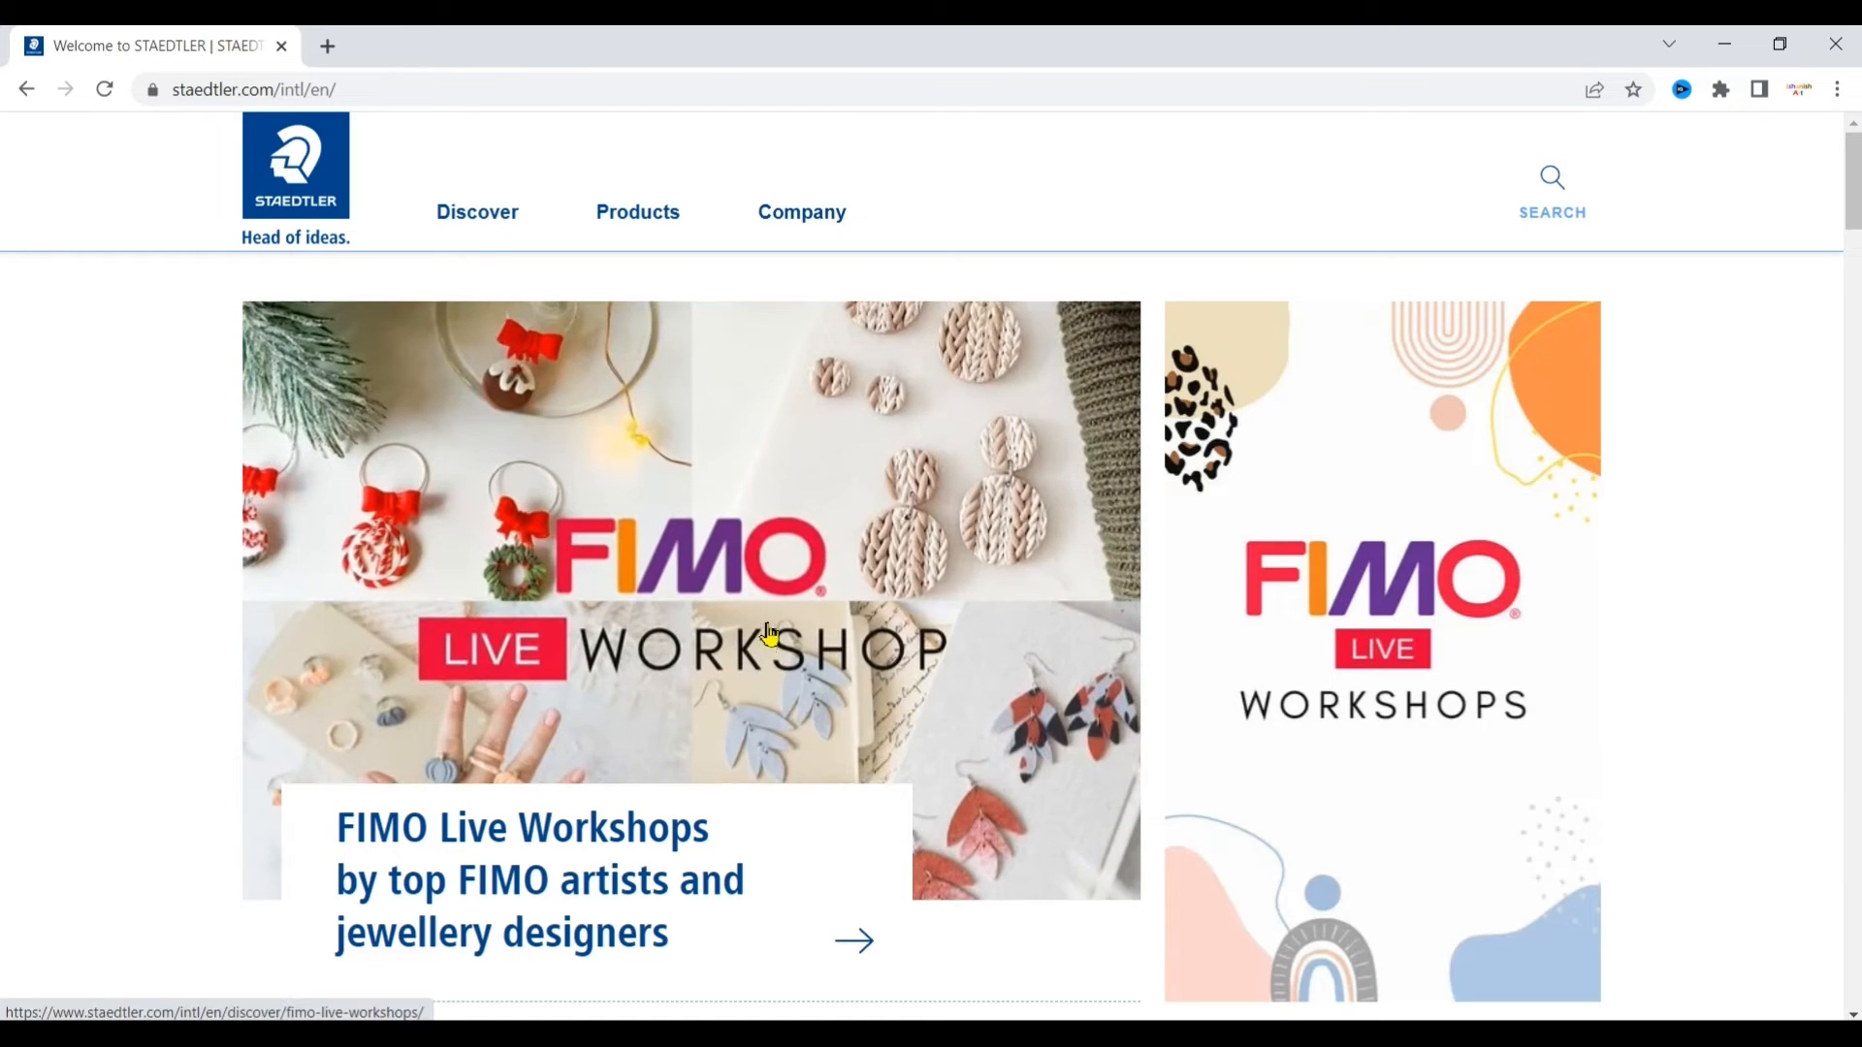
mouse_move(507, 235)
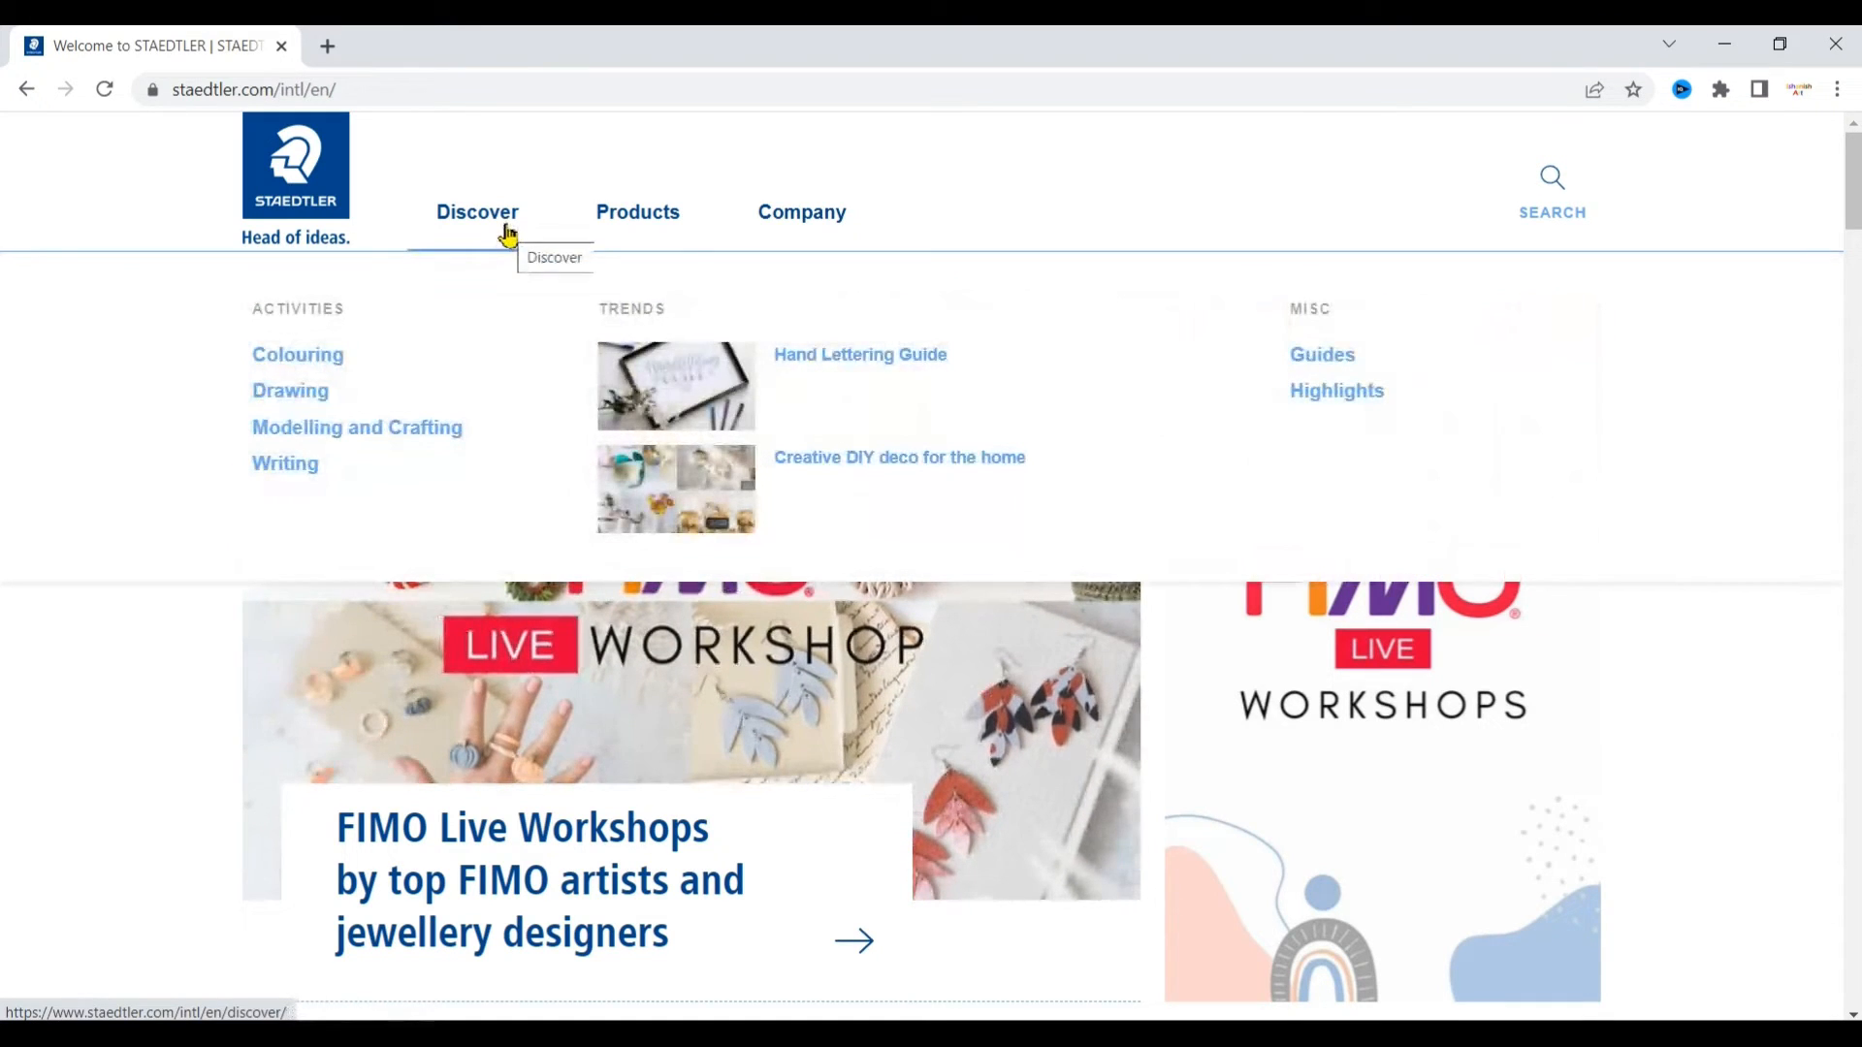
mouse_move(677, 218)
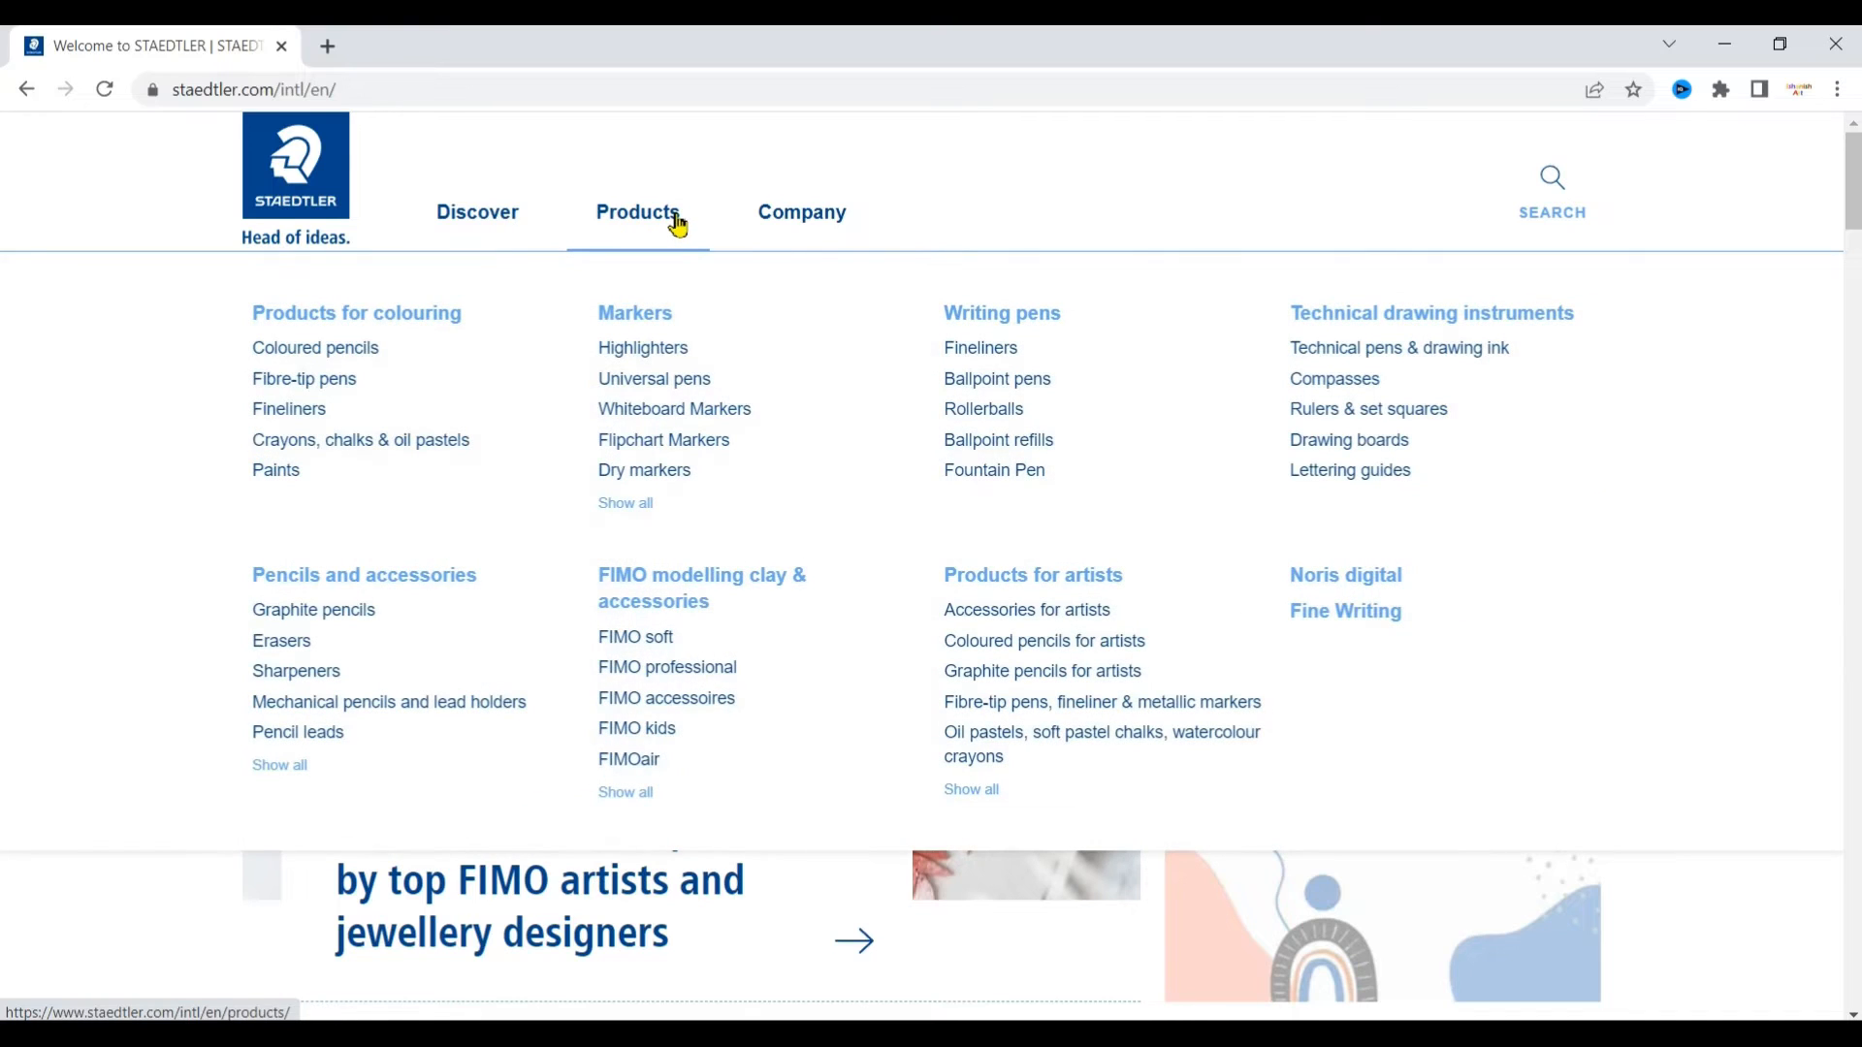
mouse_move(849, 210)
scroll(1015, 859, down, 3)
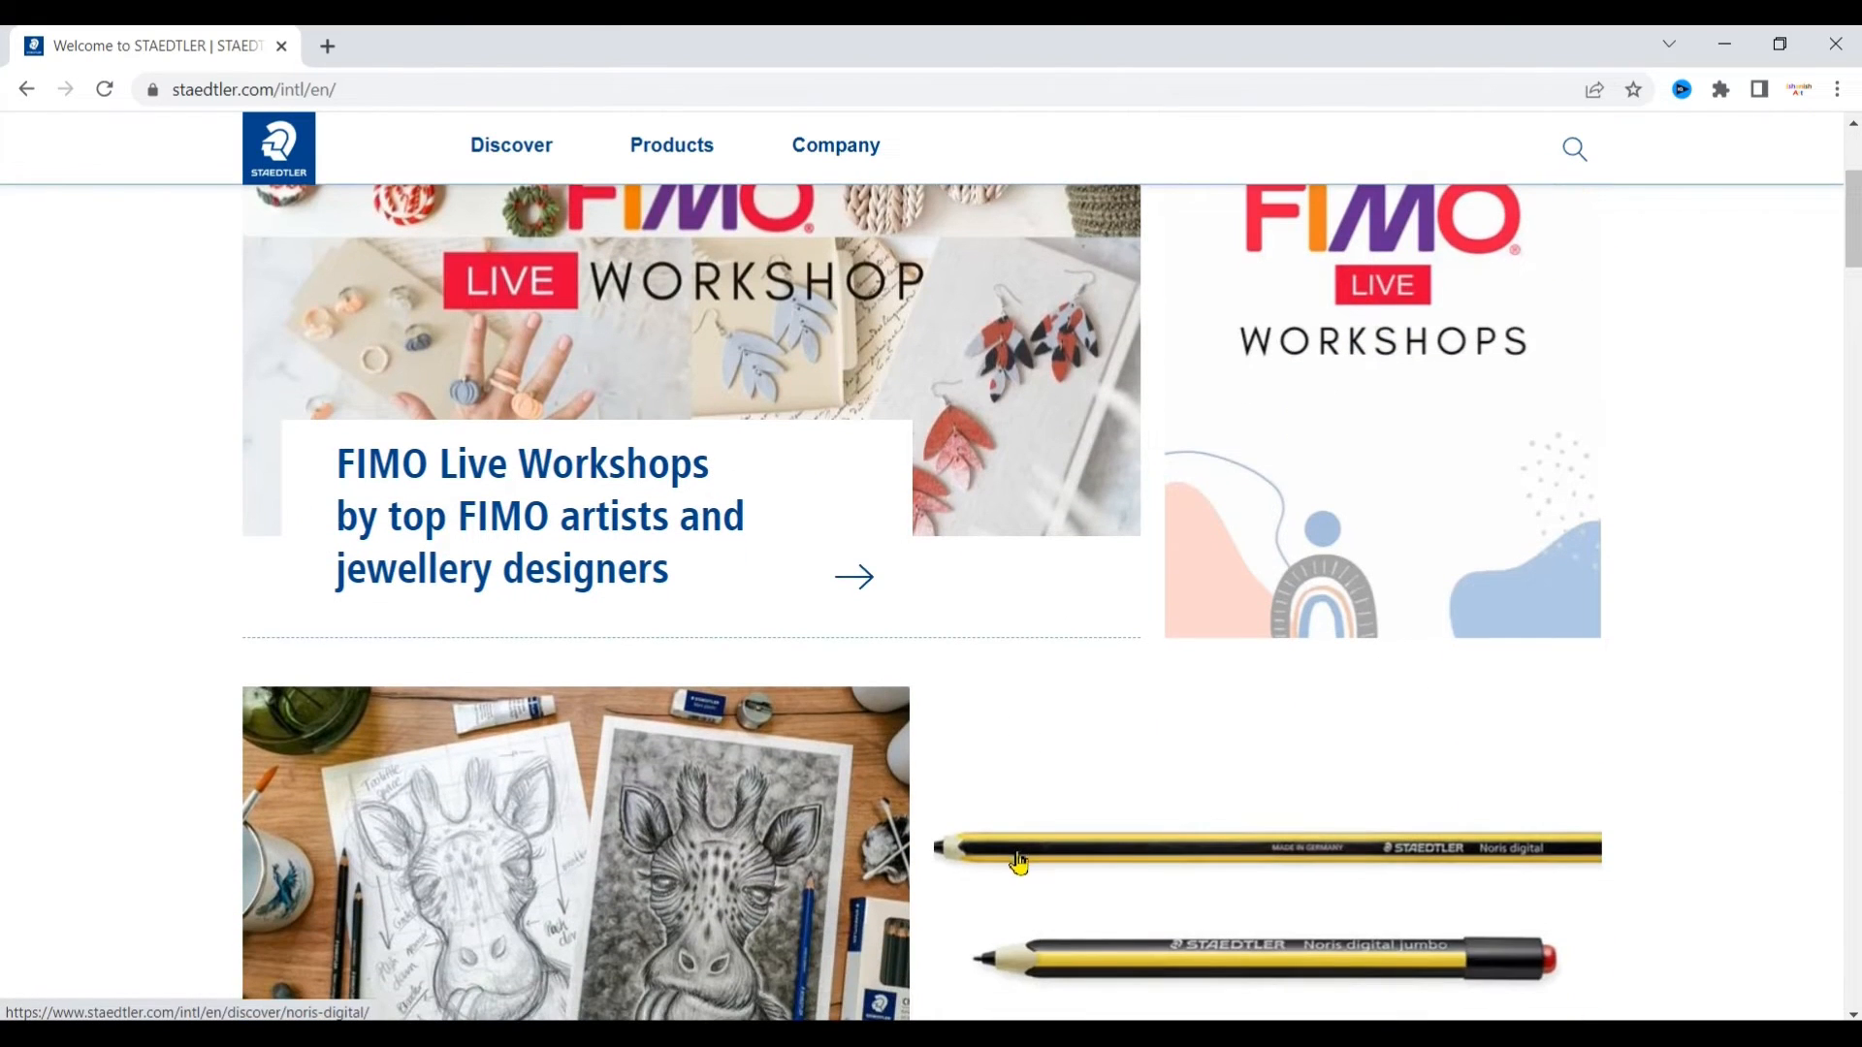
scroll(1018, 854, down, 4)
scroll(1026, 846, down, 5)
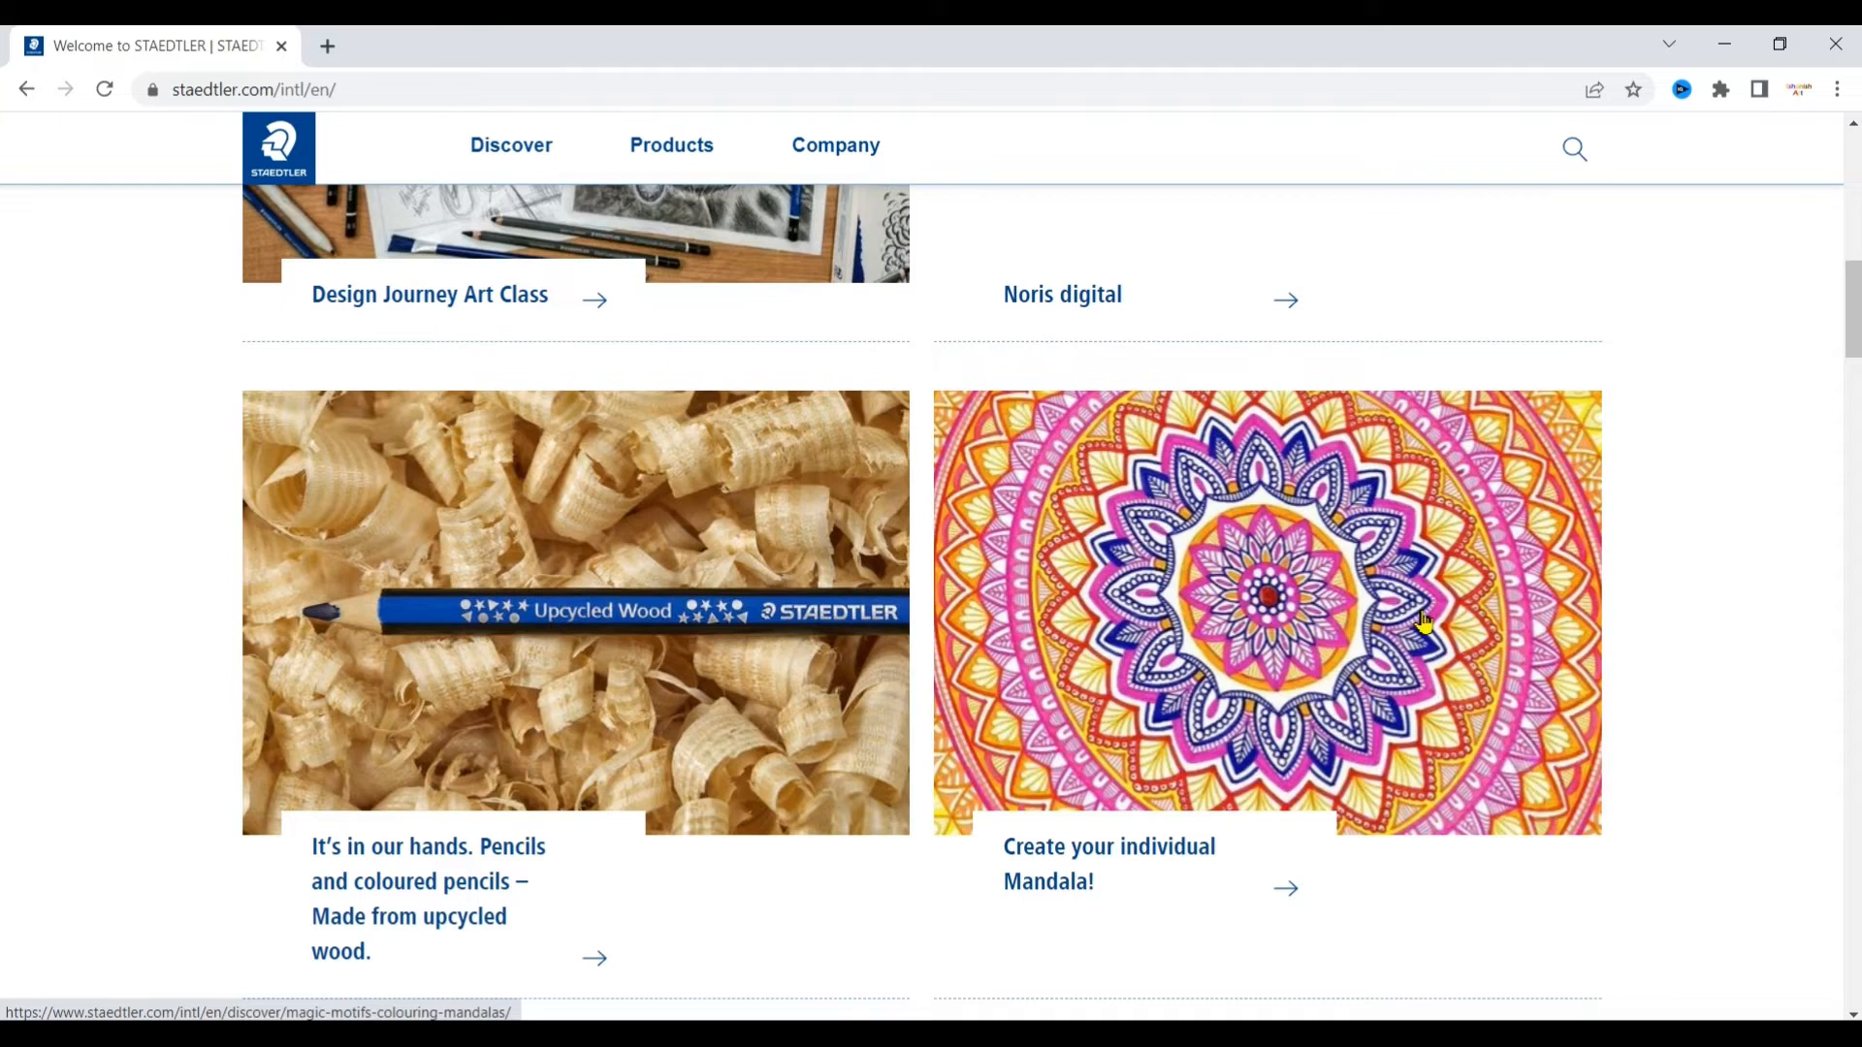
click(1284, 887)
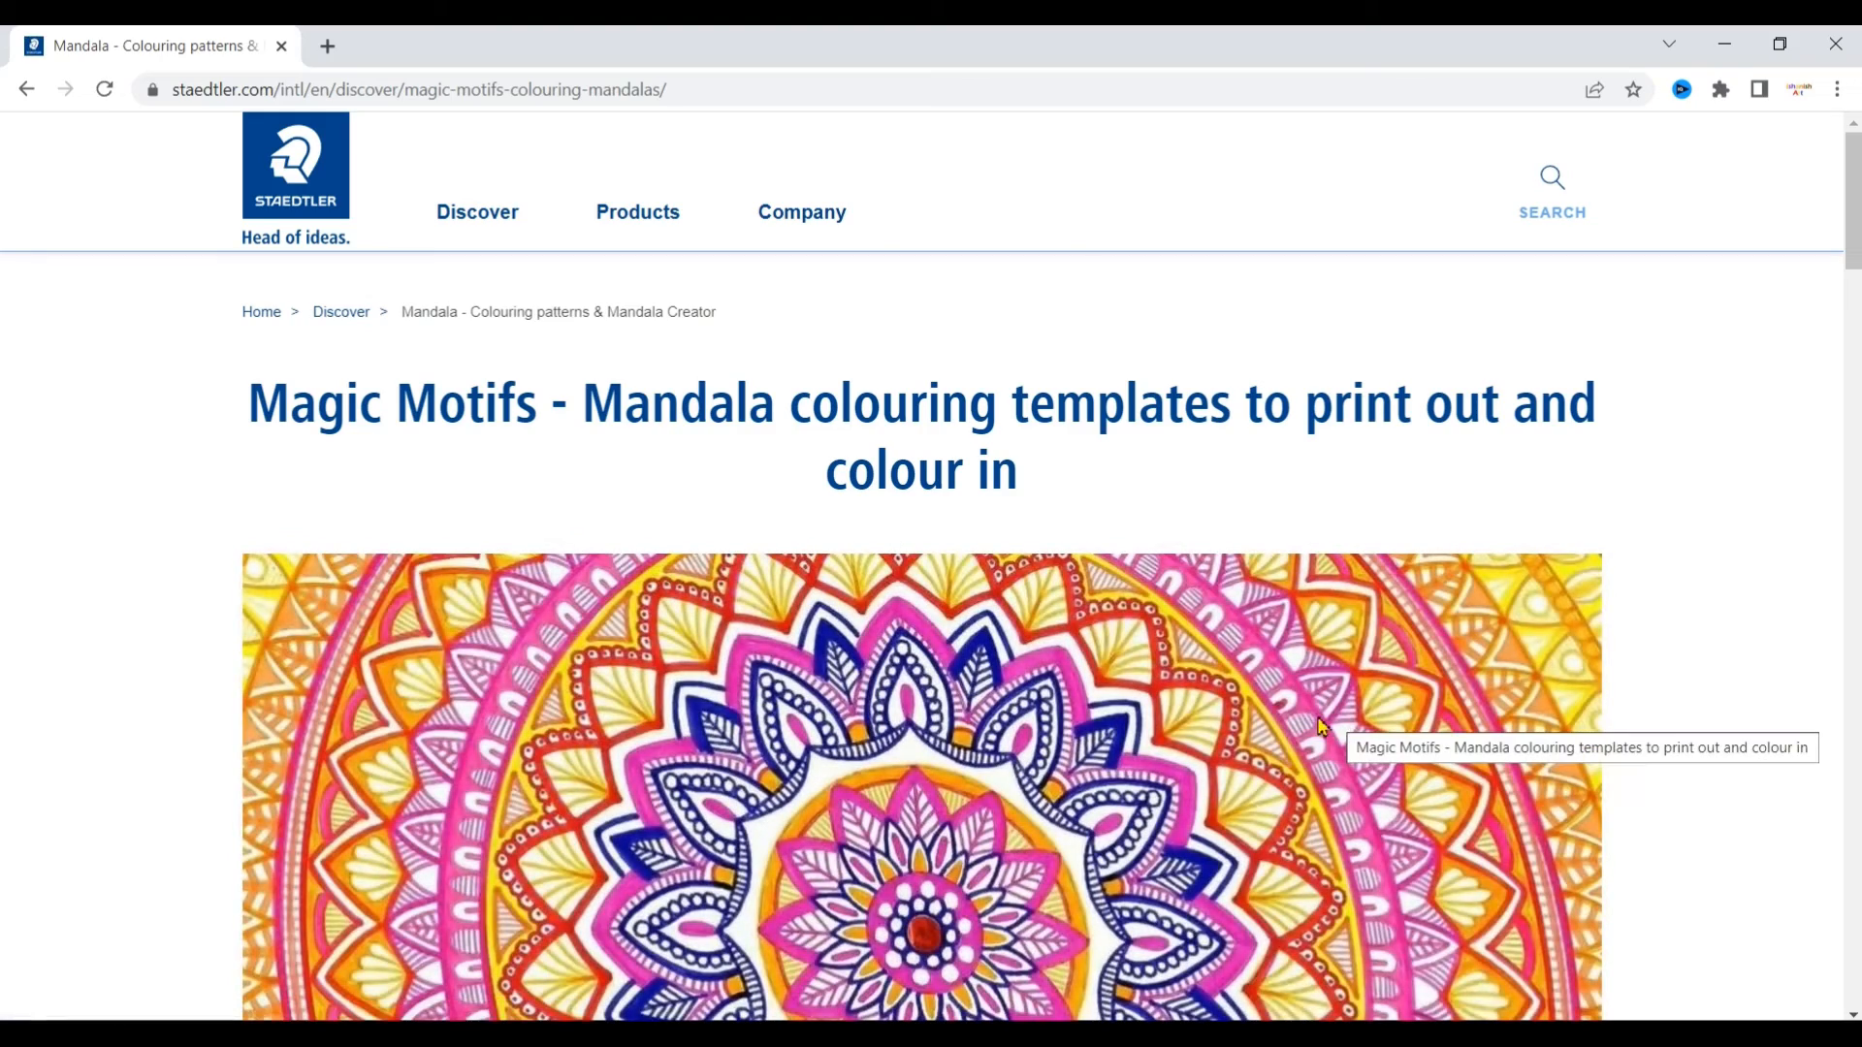
Step: Find the Mandala Creator section on the Magic Motifs page and choose 'Open the Creator'
scroll(1320, 726, down, 6)
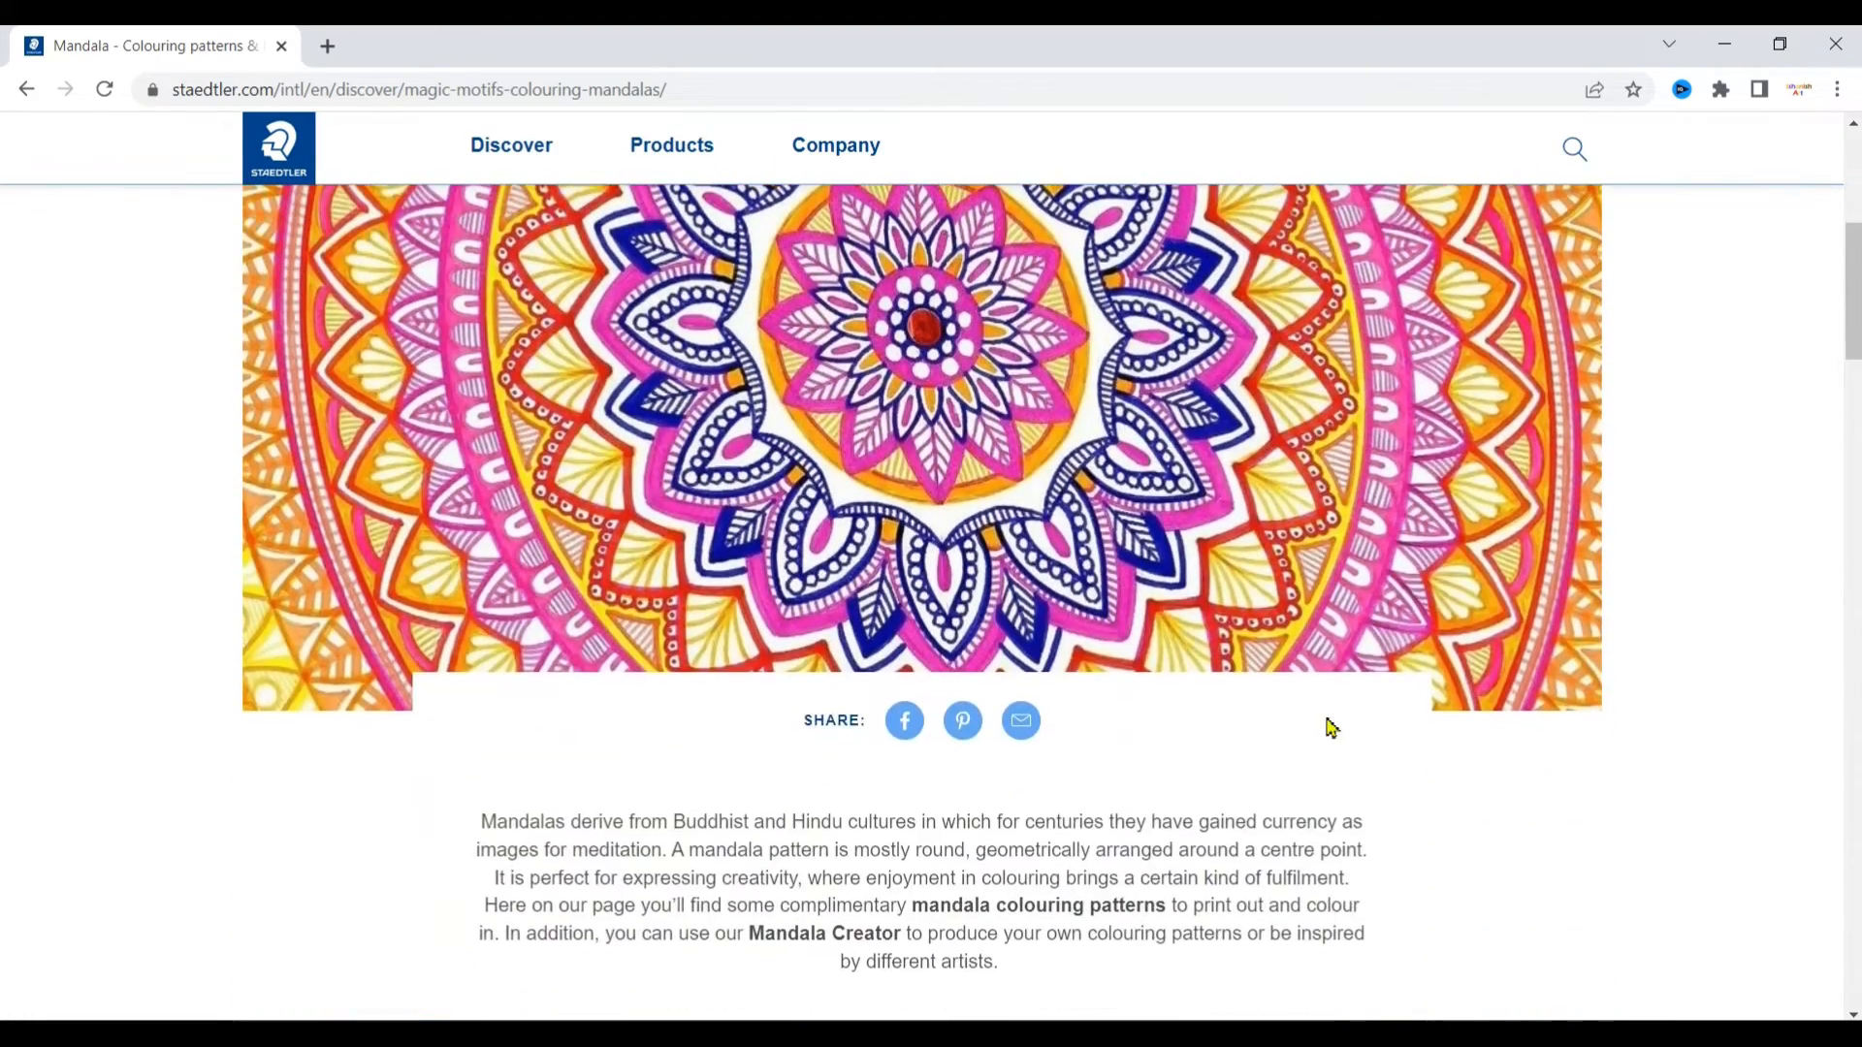
scroll(1330, 728, down, 7)
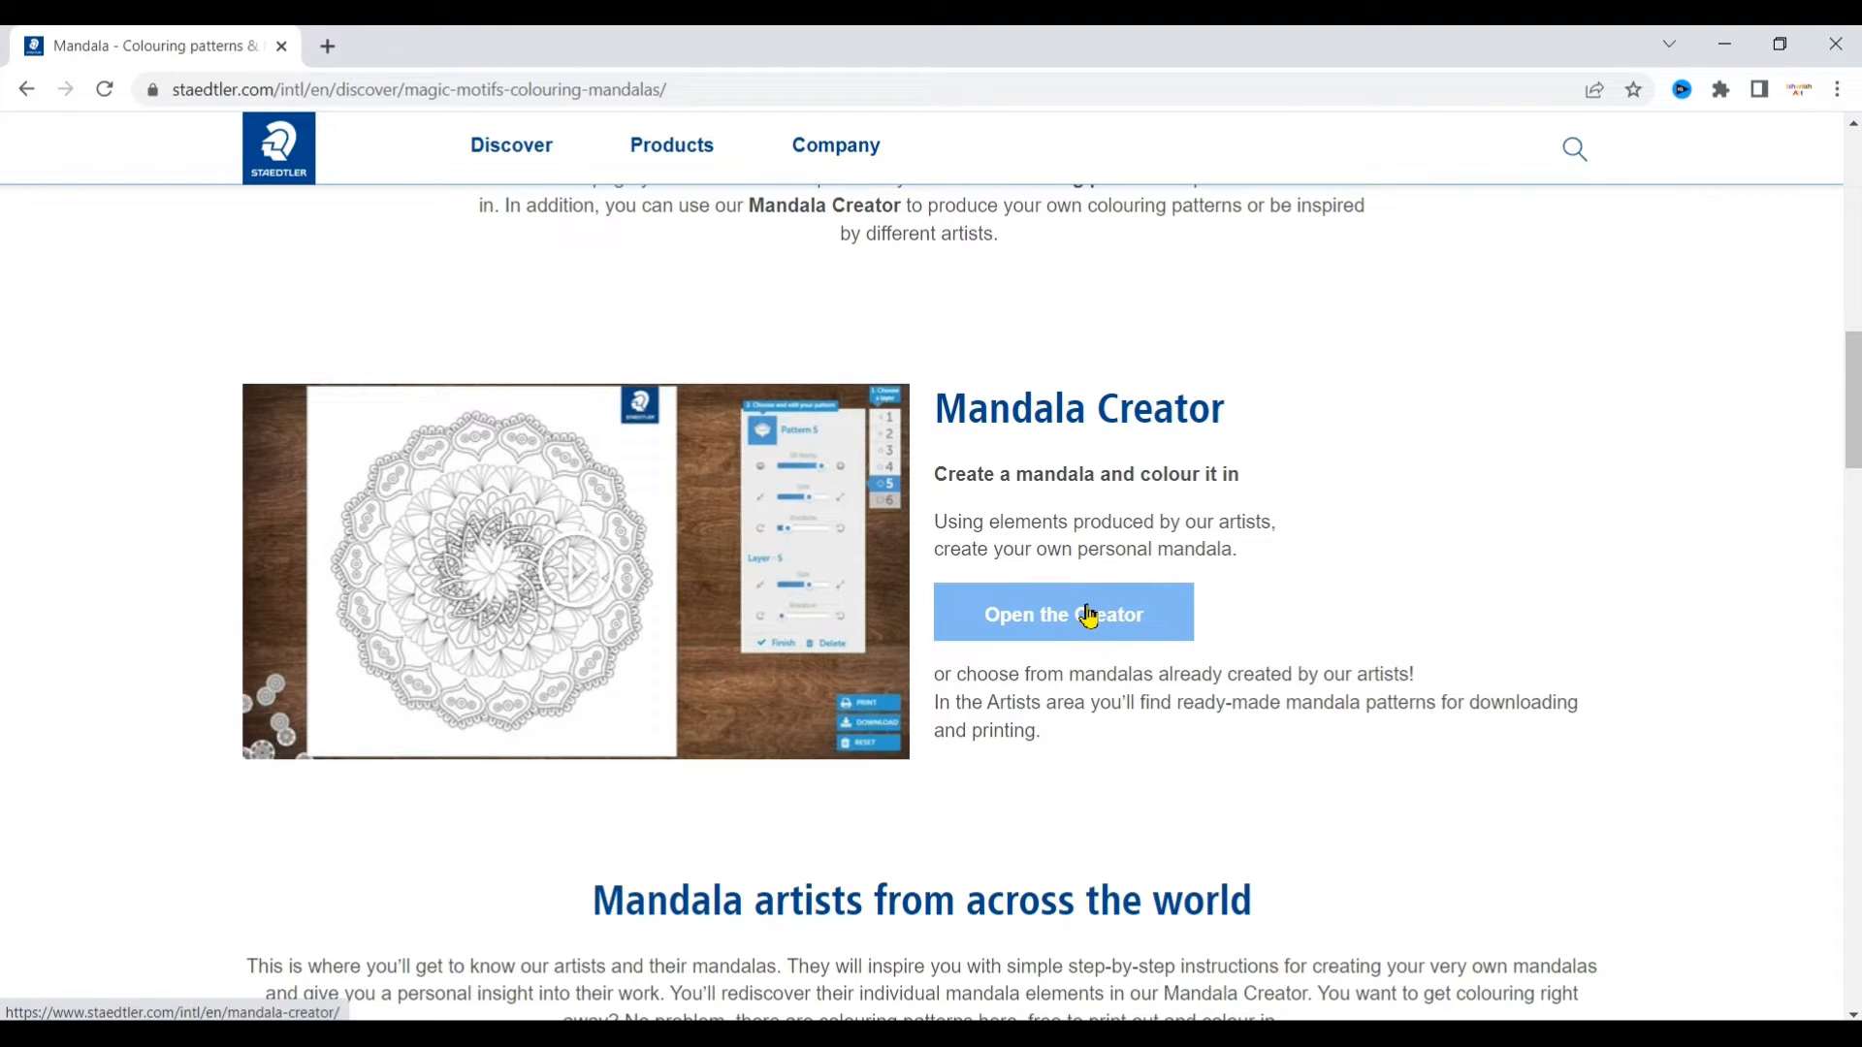
scroll(1196, 665, down, 6)
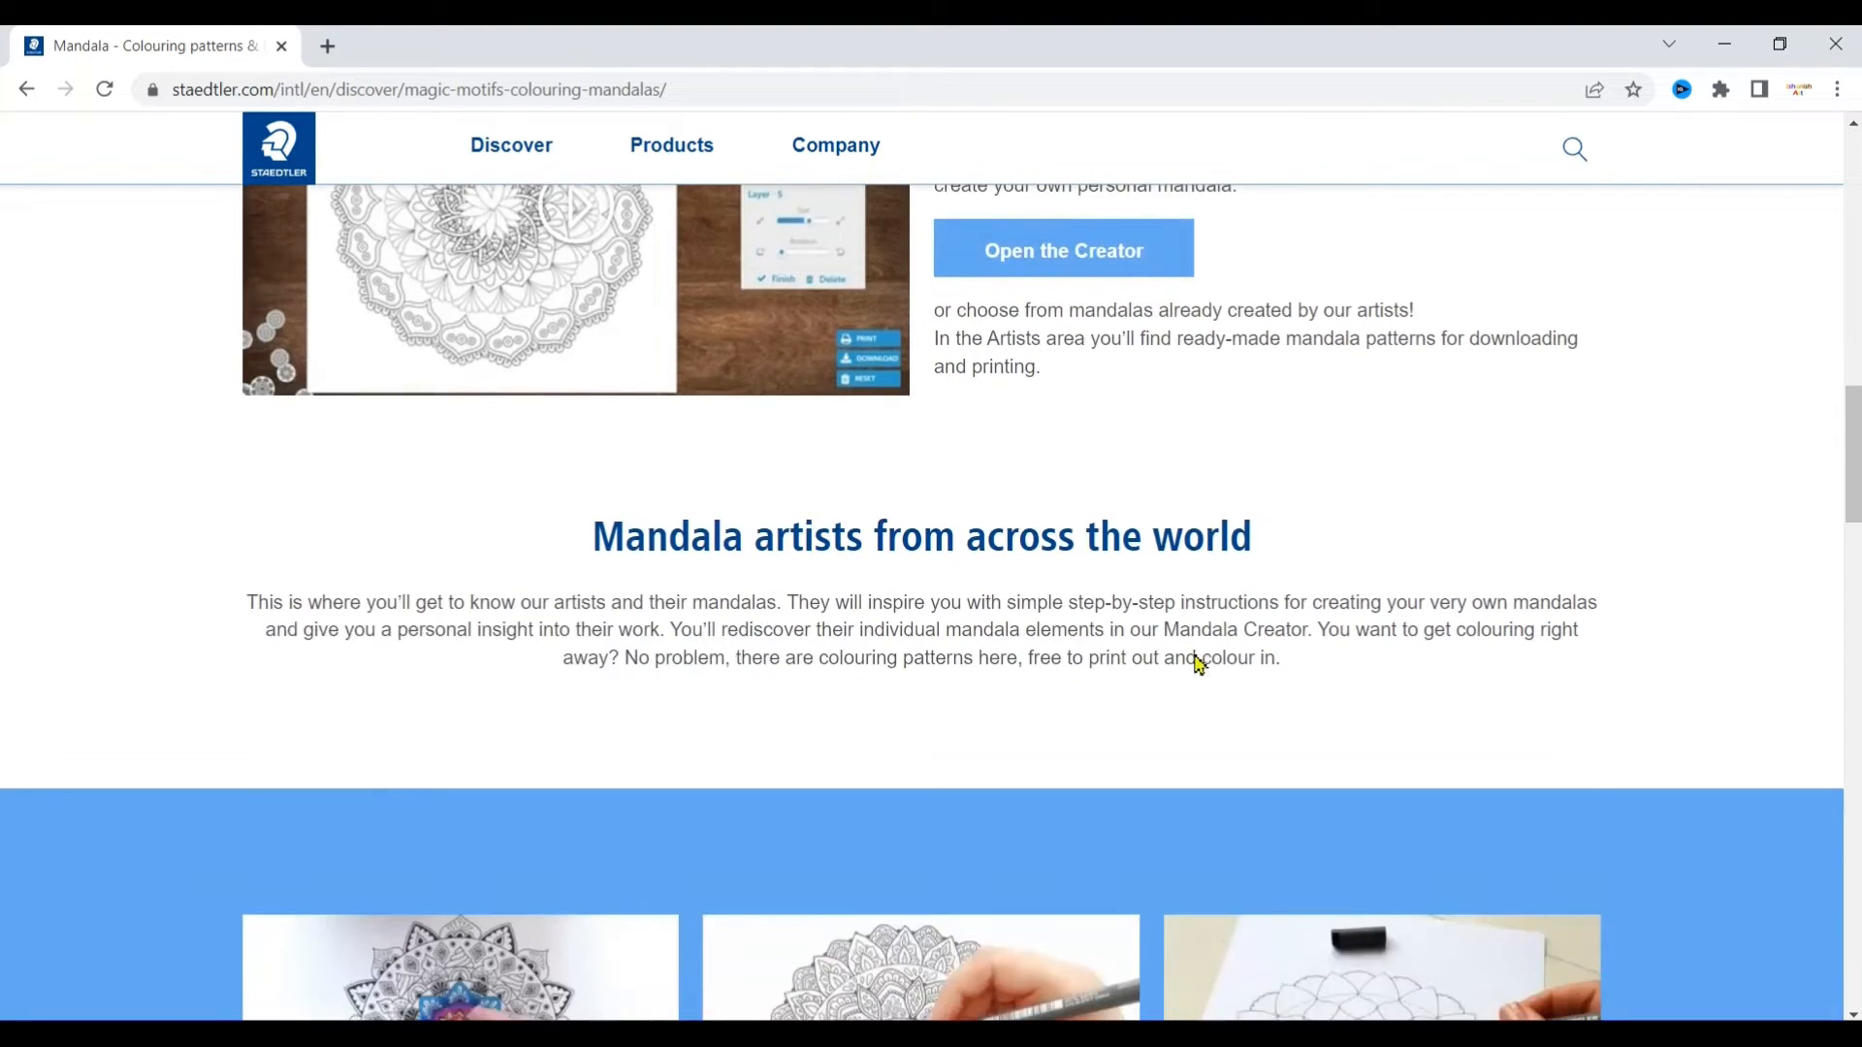
scroll(1198, 664, down, 1)
scroll(1198, 660, down, 2)
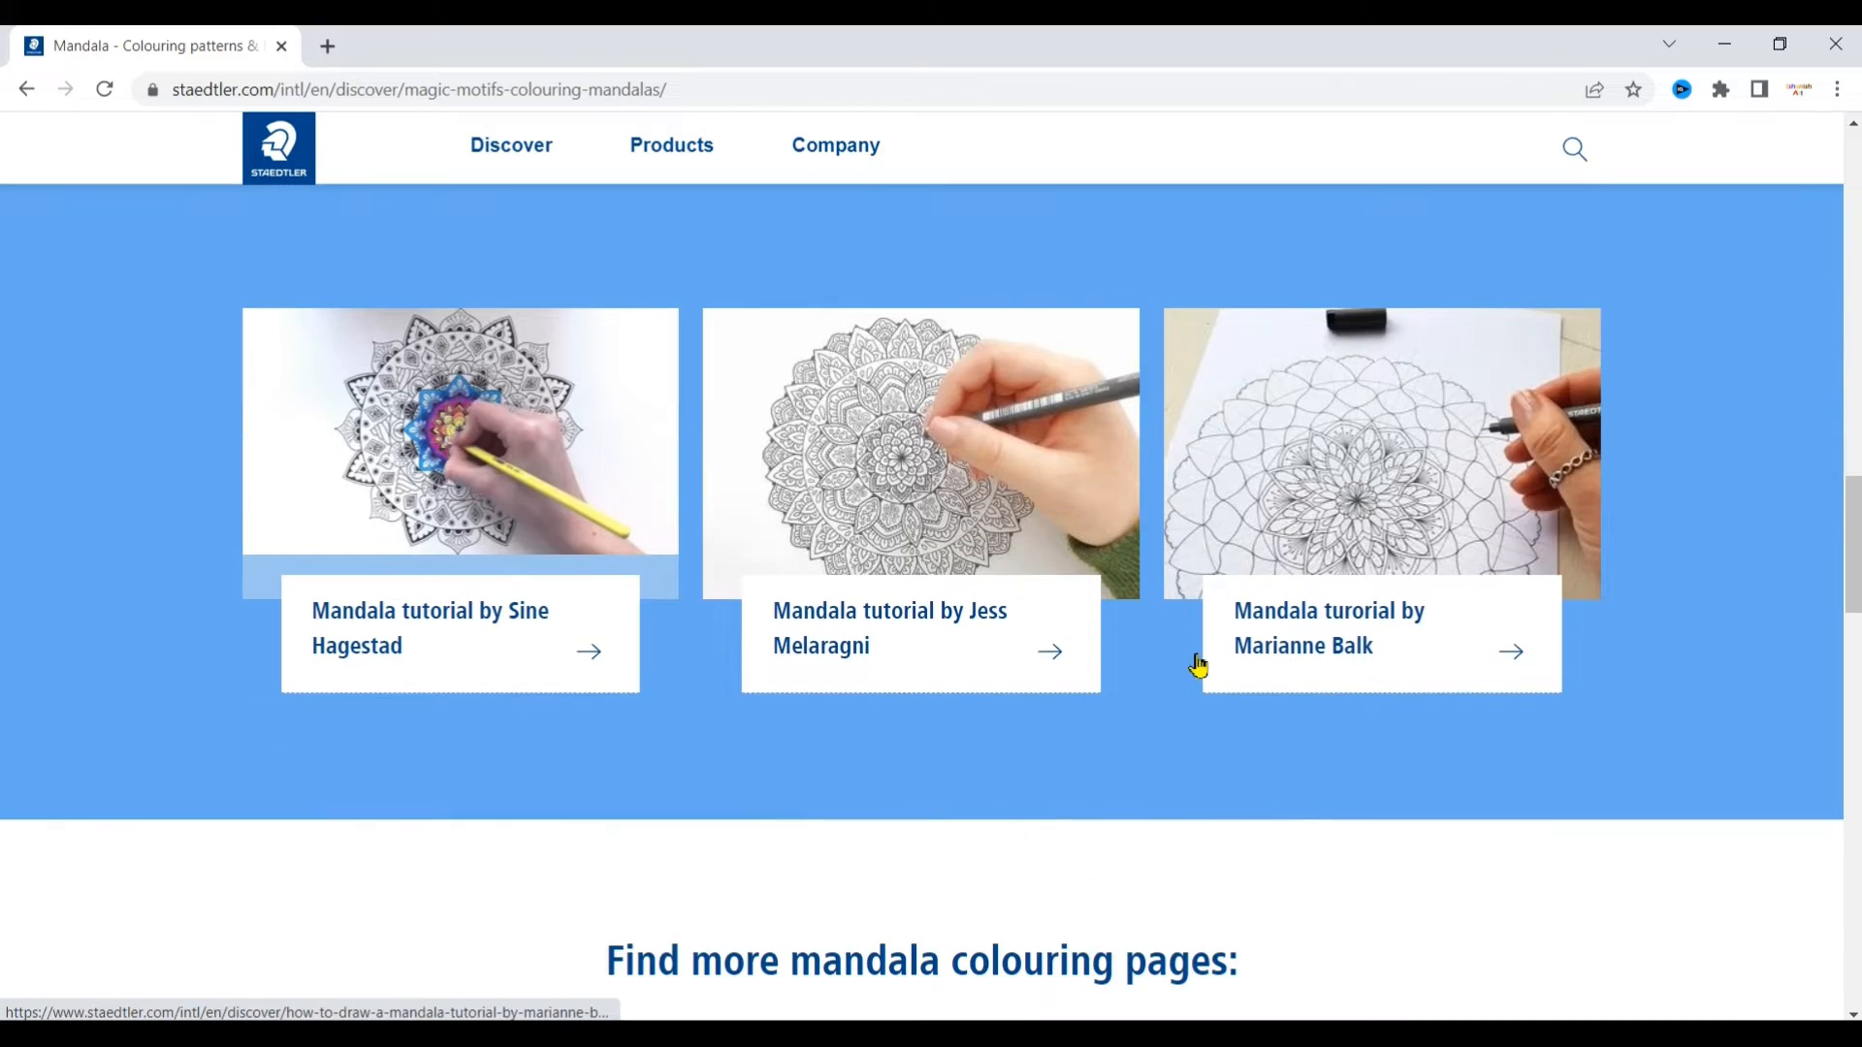
scroll(1784, 717, down, 3)
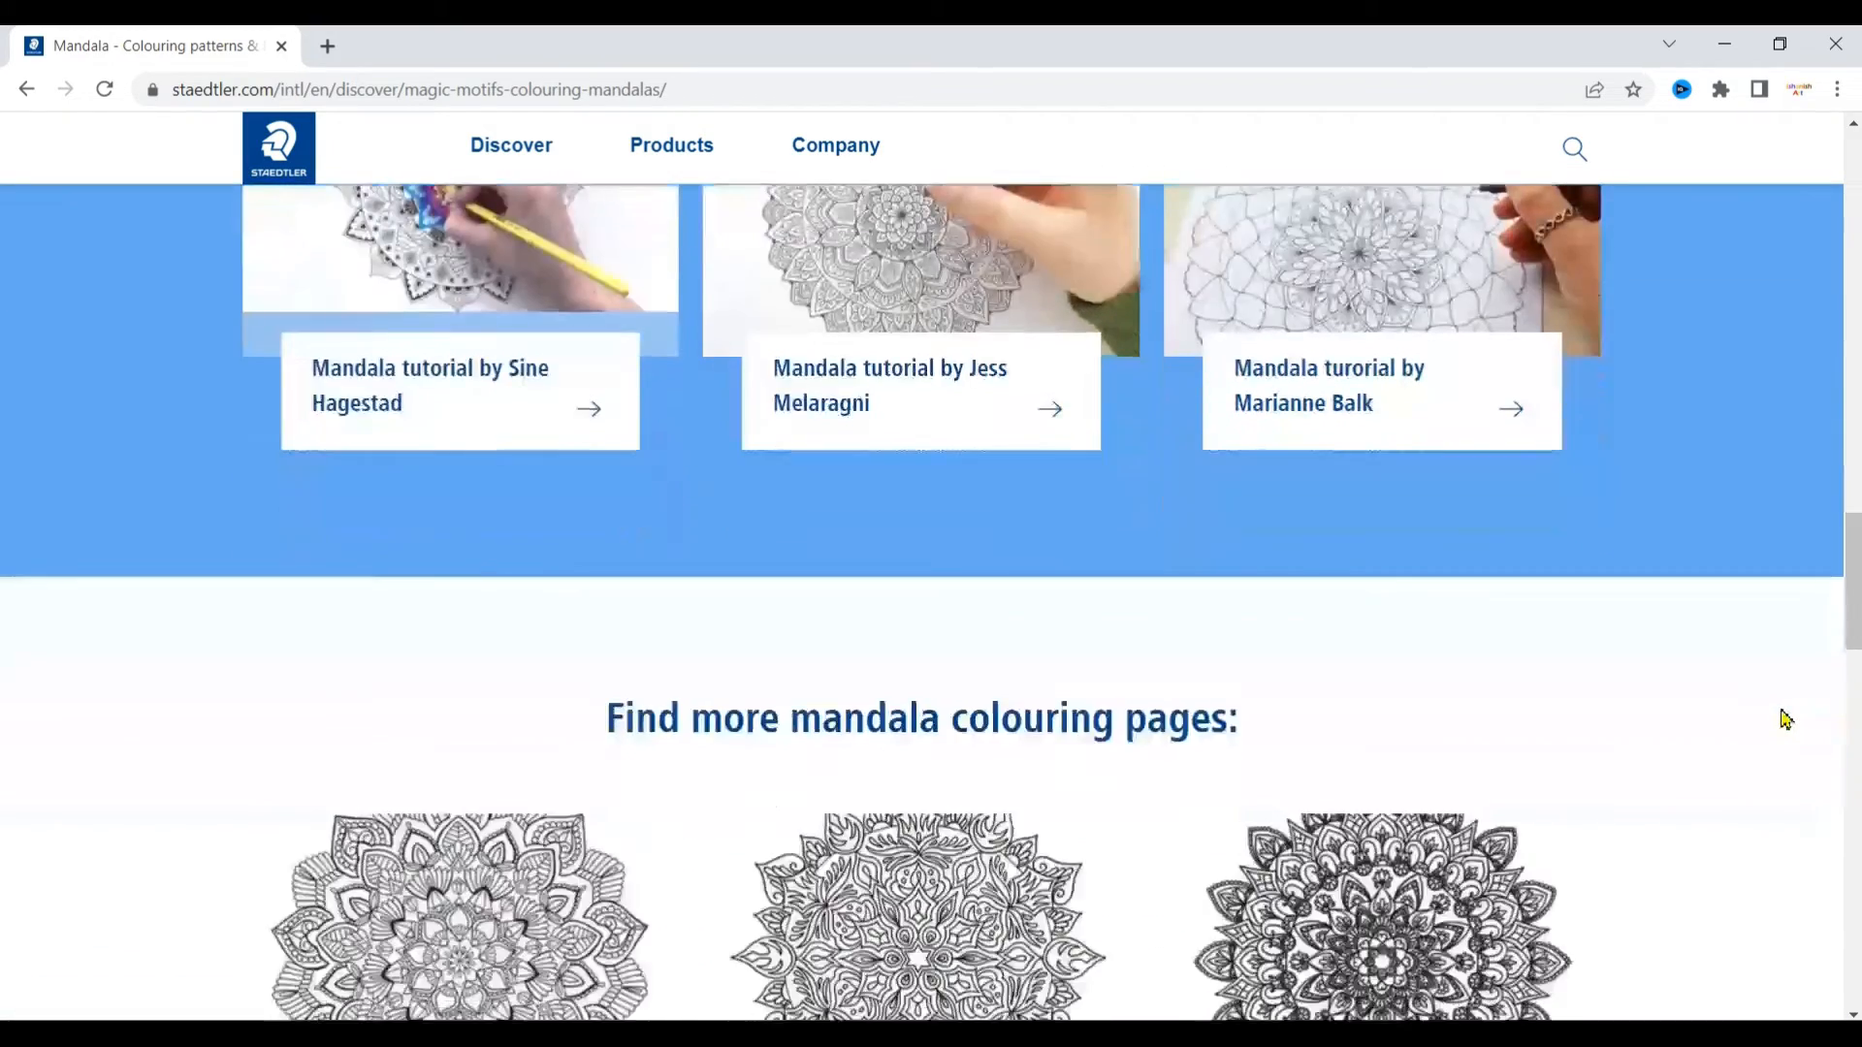
scroll(1785, 717, down, 4)
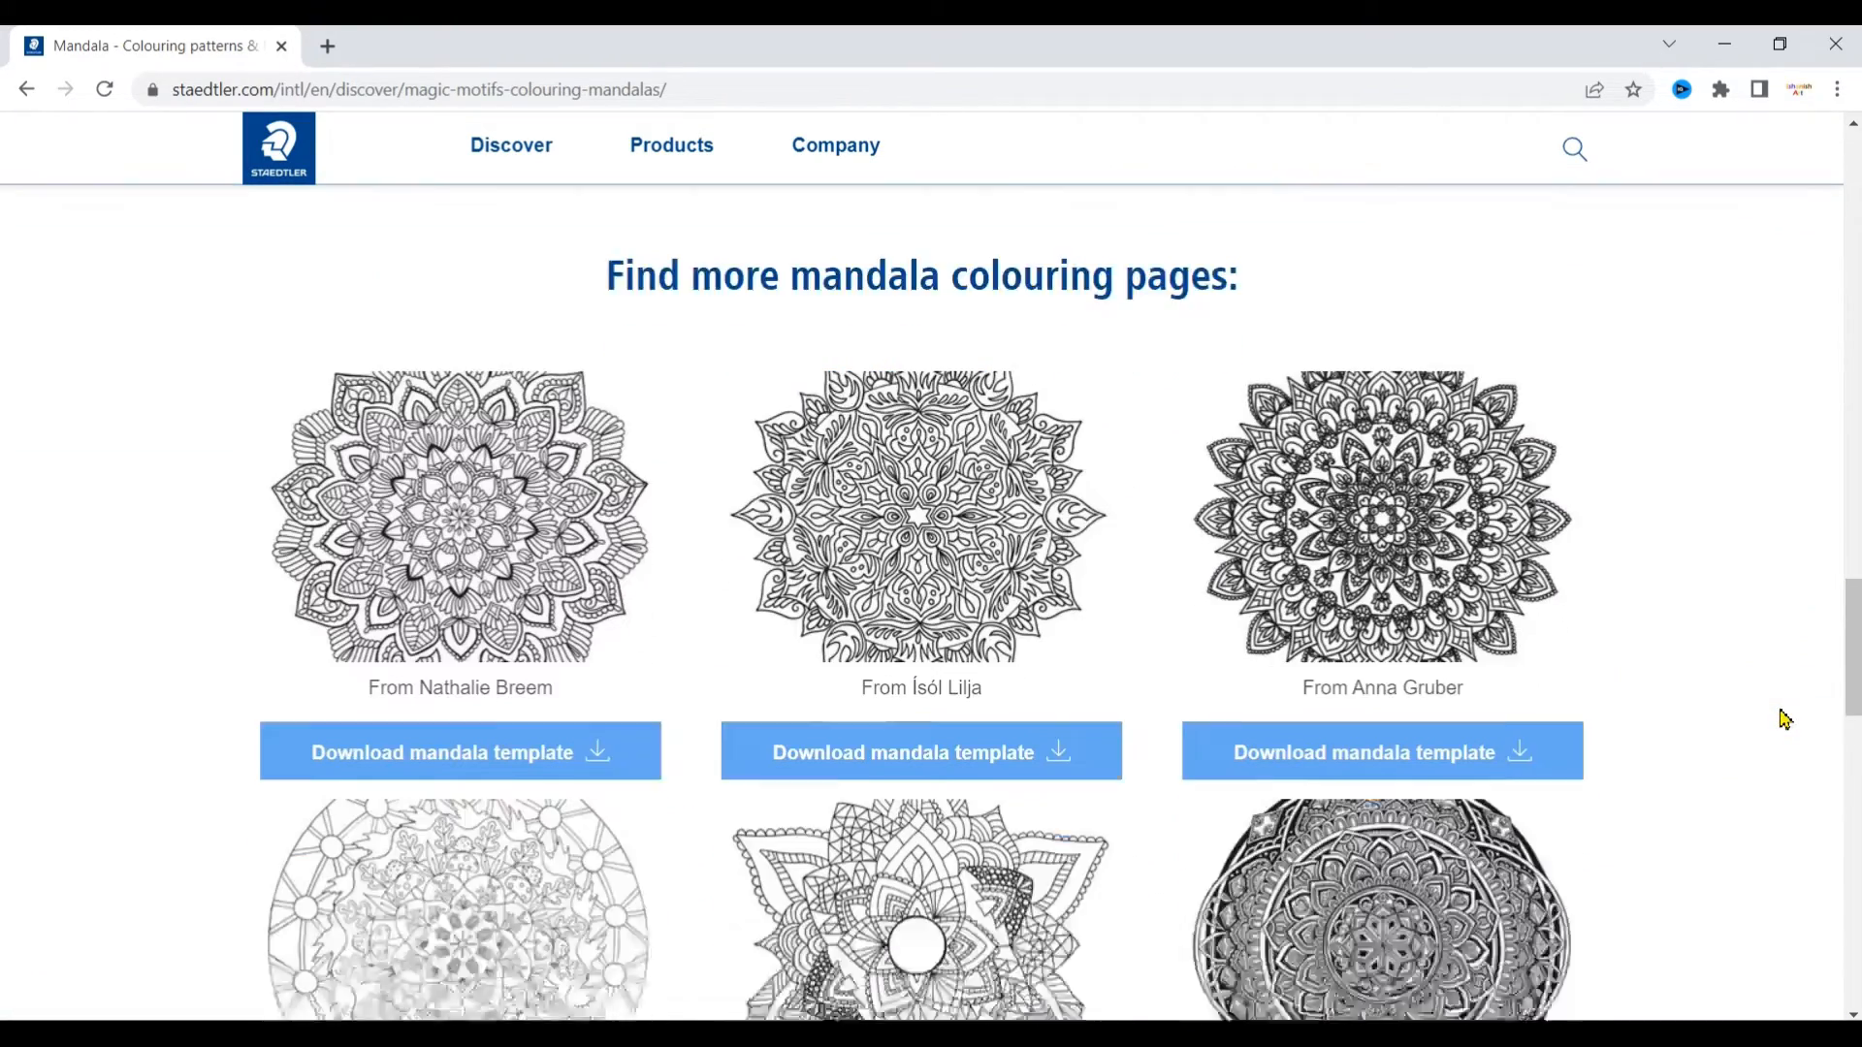
scroll(1784, 718, down, 5)
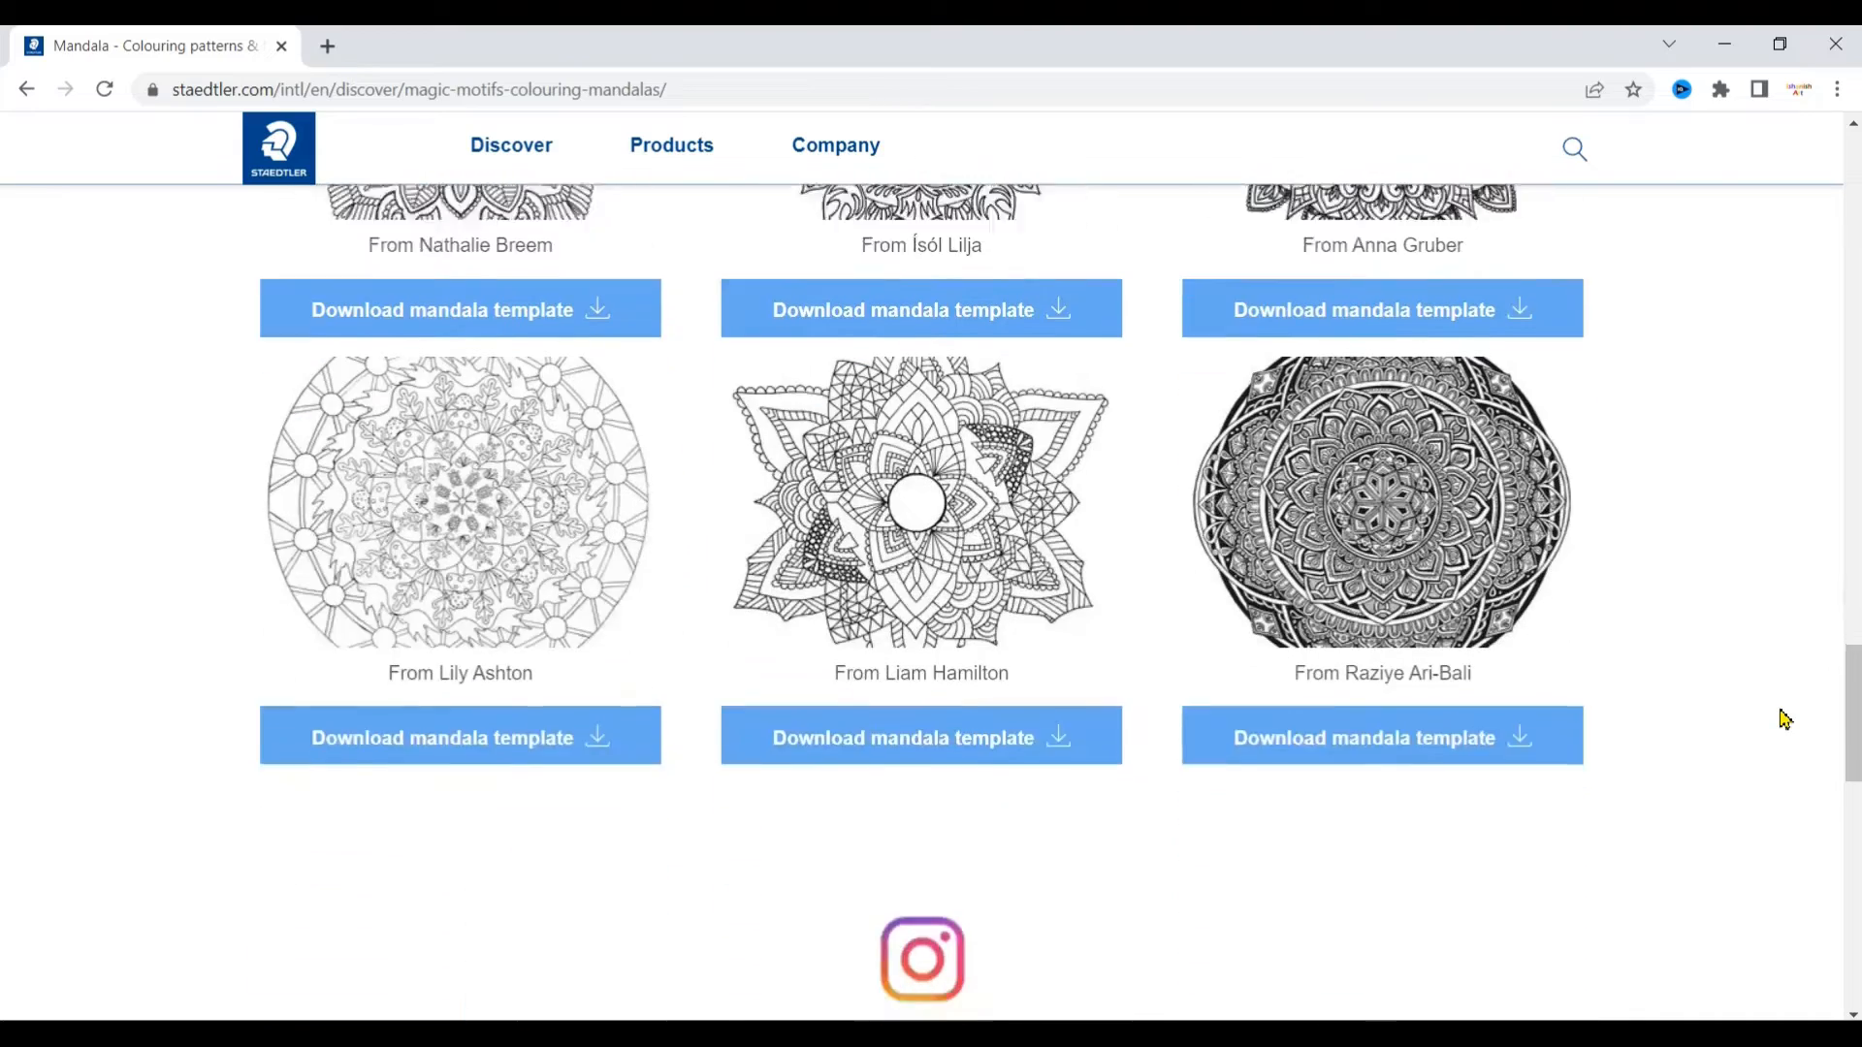
scroll(1858, 766, down, 5)
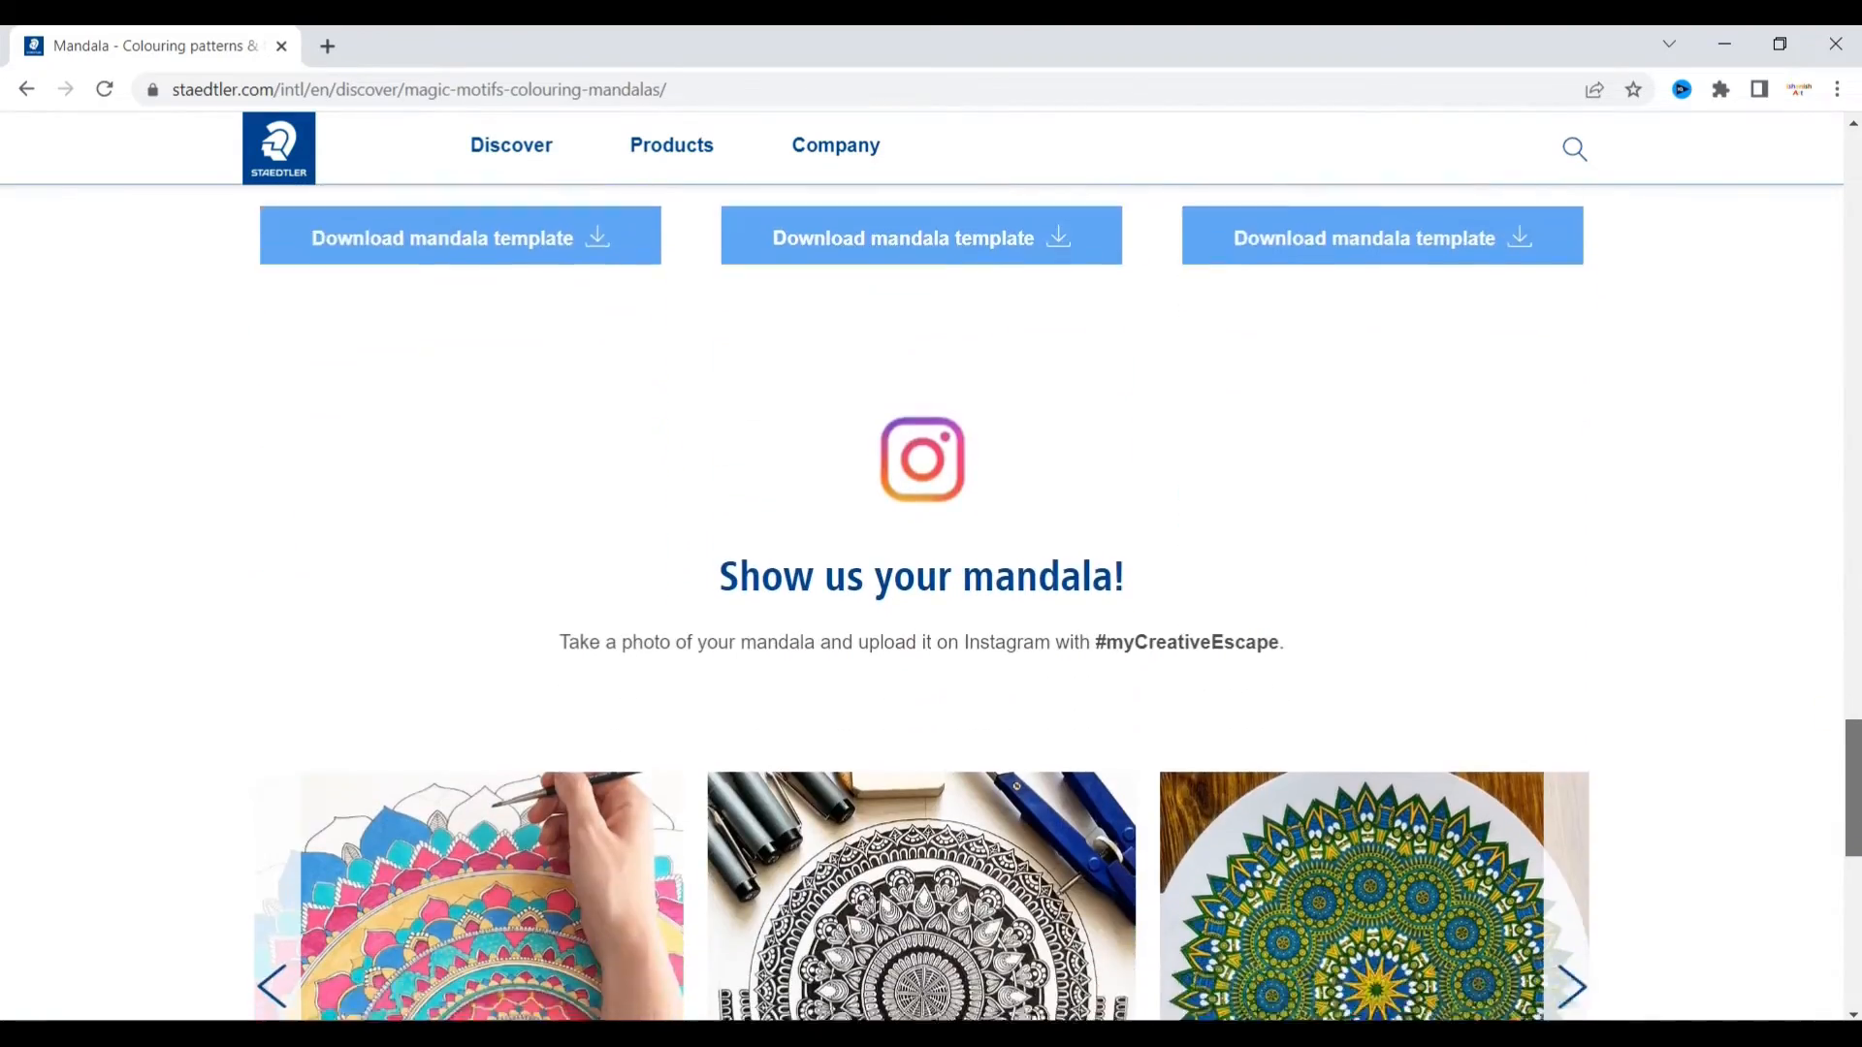
scroll(921, 582, down, 5)
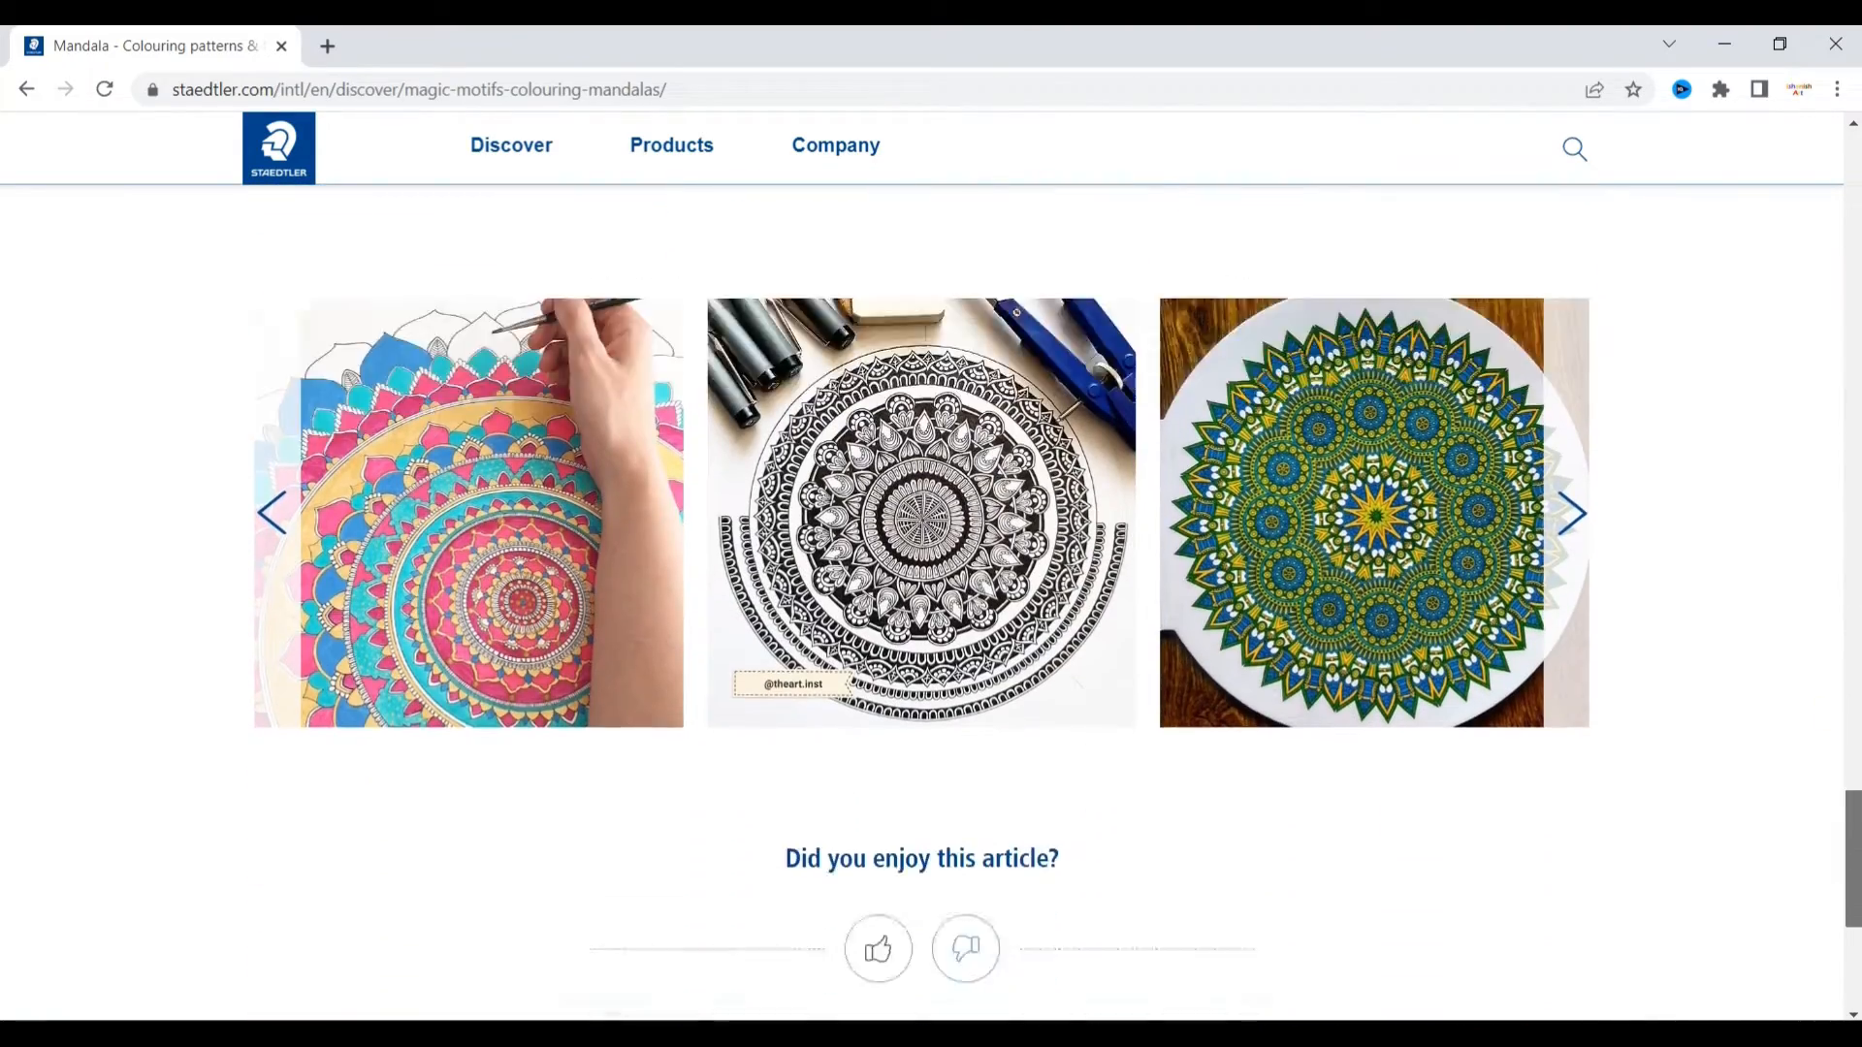
scroll(921, 582, up, 3)
drag(1852, 872, 1844, 399)
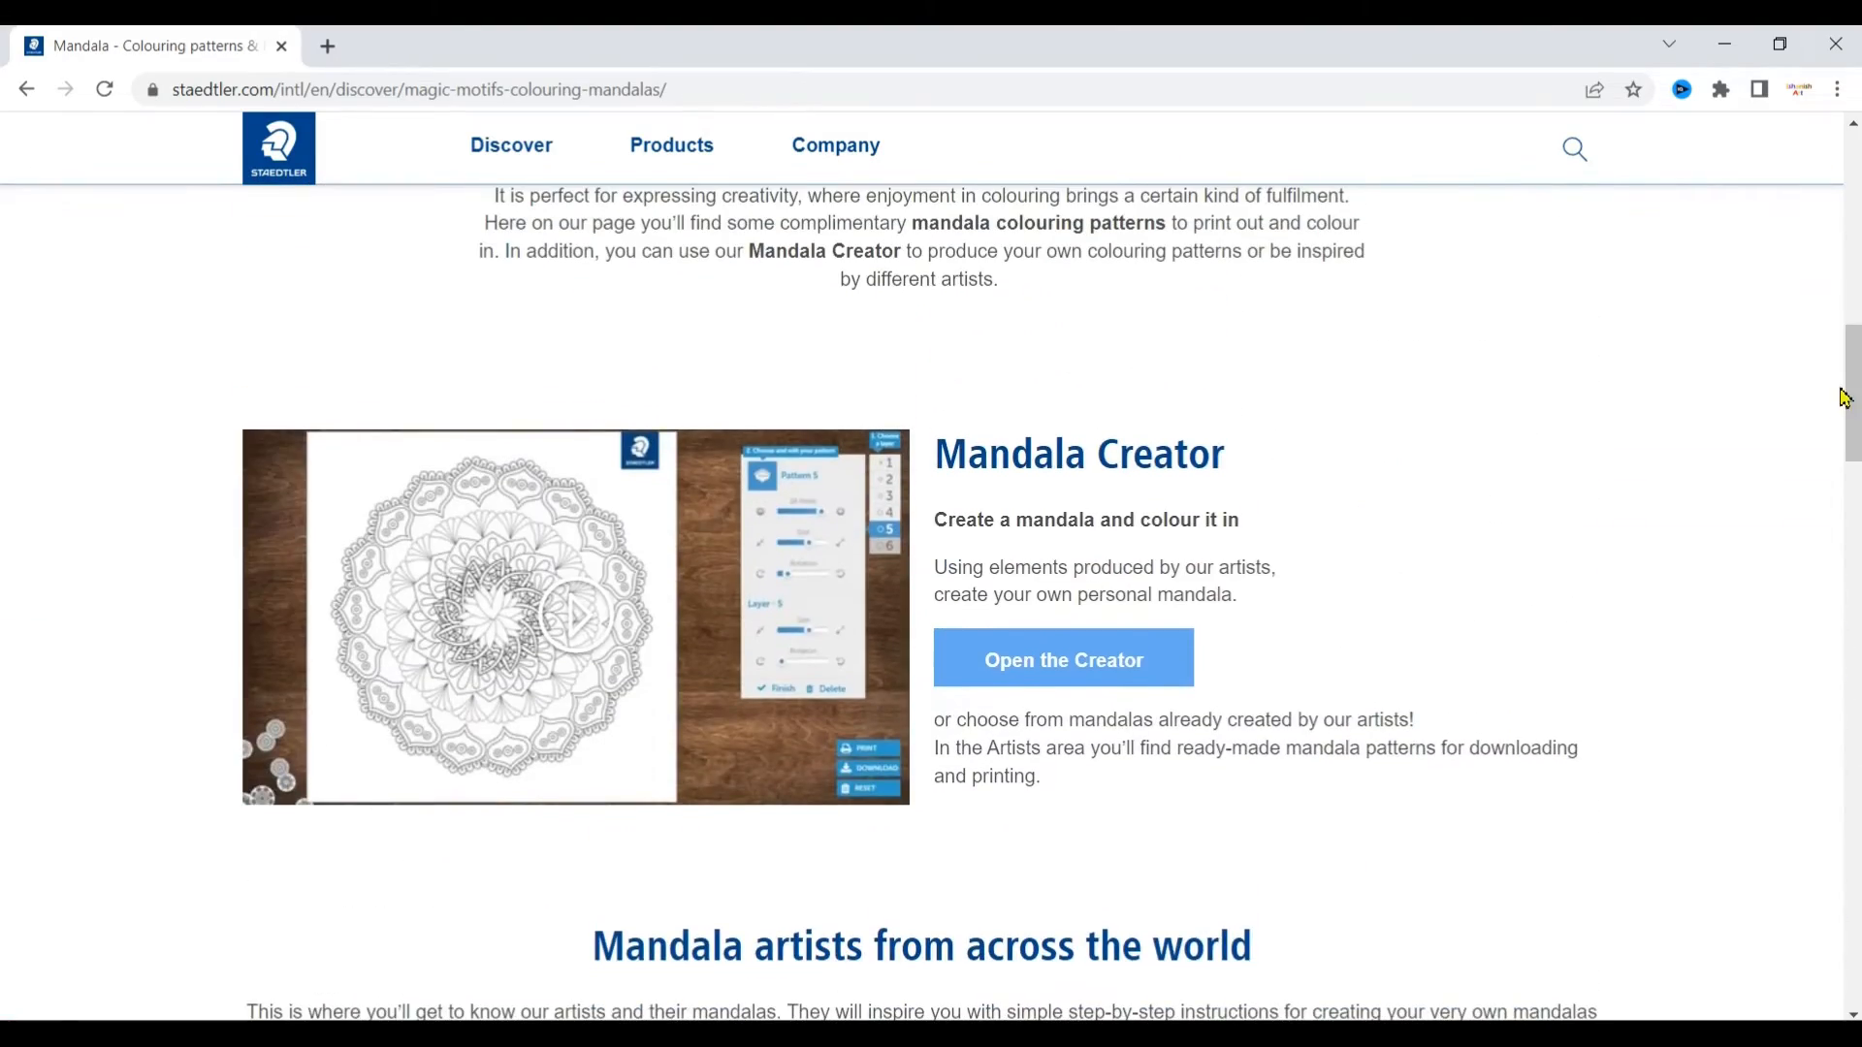
click(1117, 668)
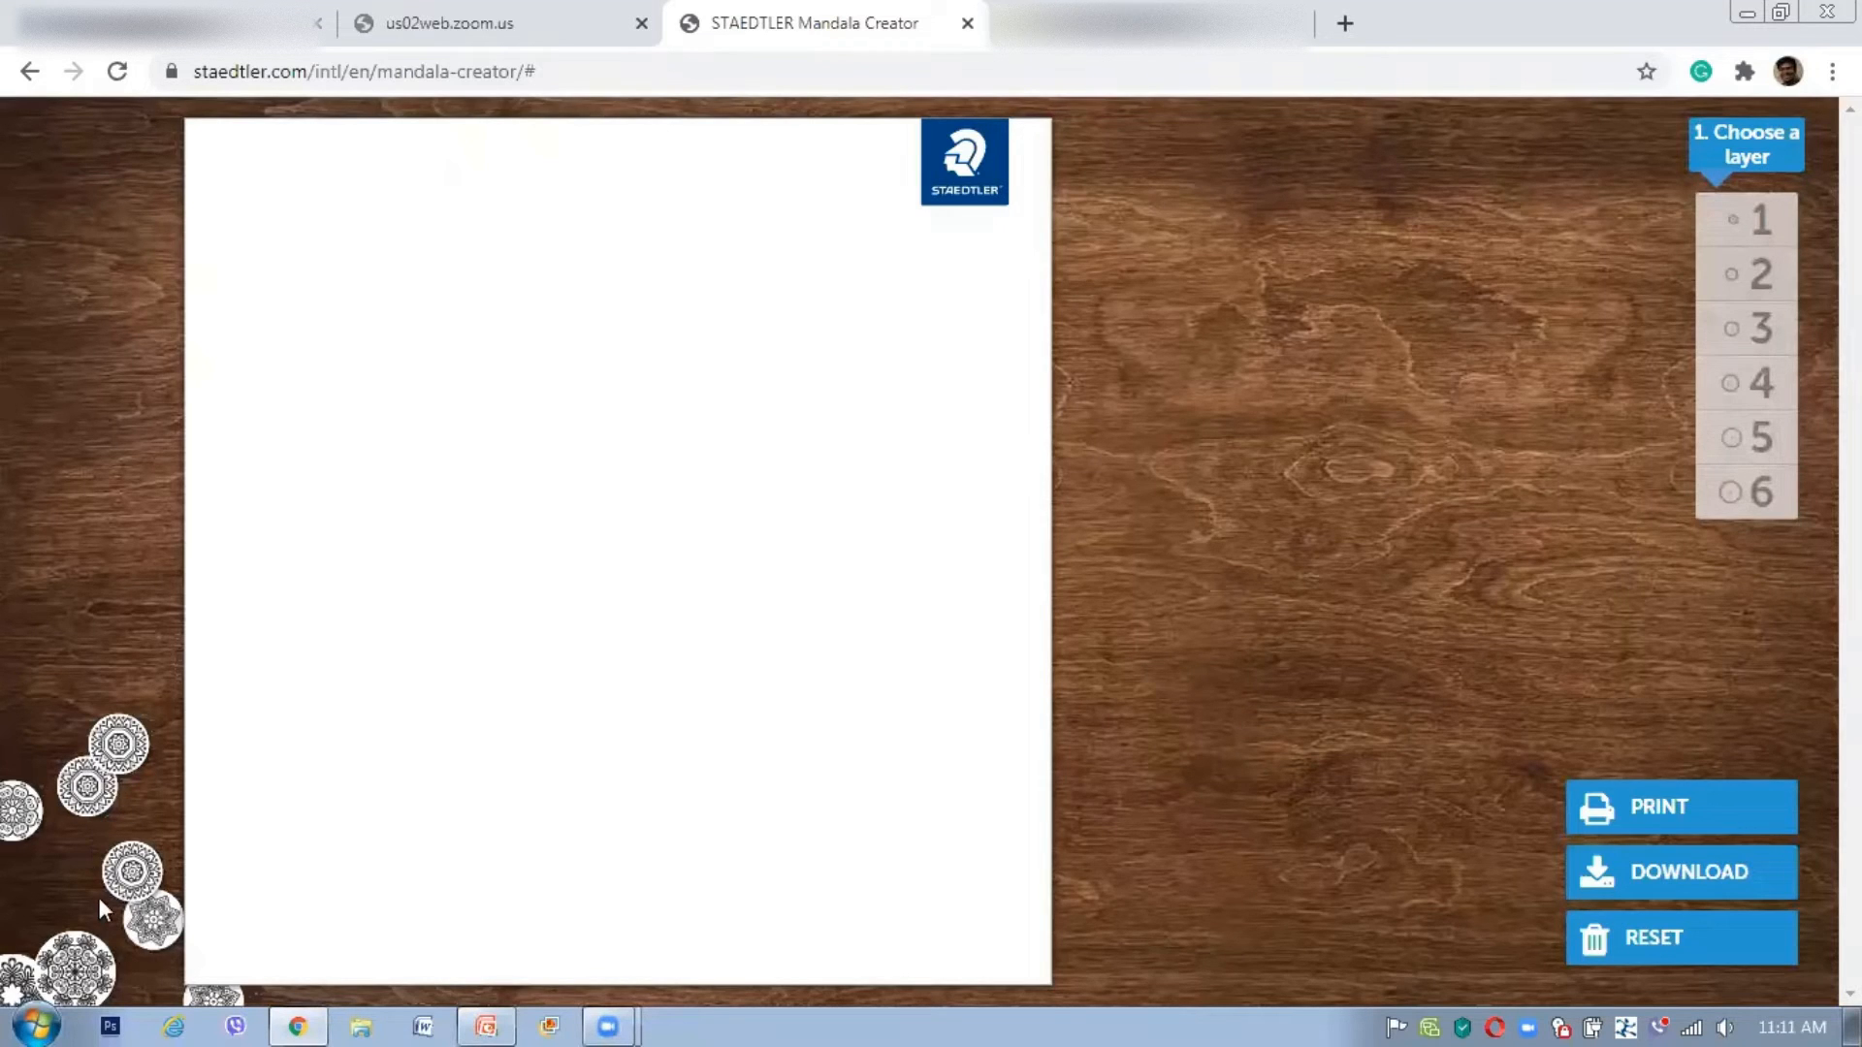
Step: Select layer 1 and browse the Pattern 1 library's basic and artist shapes
click(1758, 223)
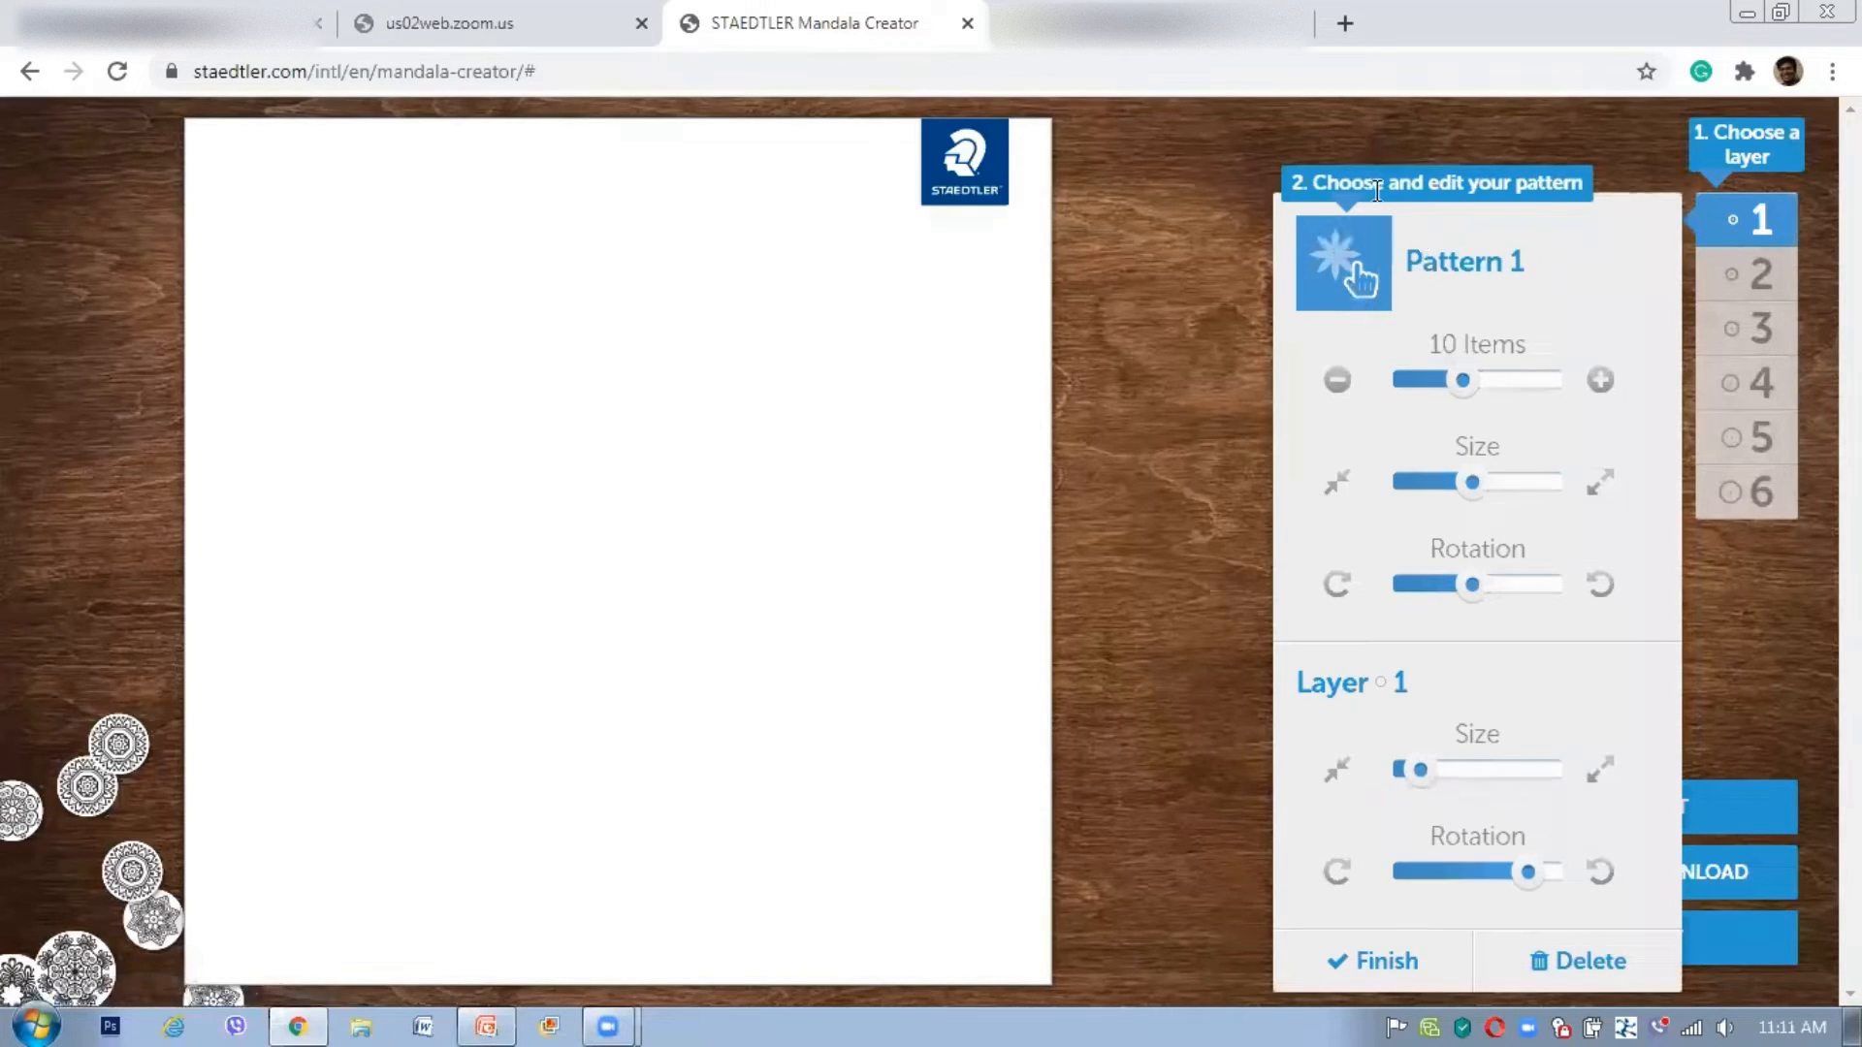
click(1354, 283)
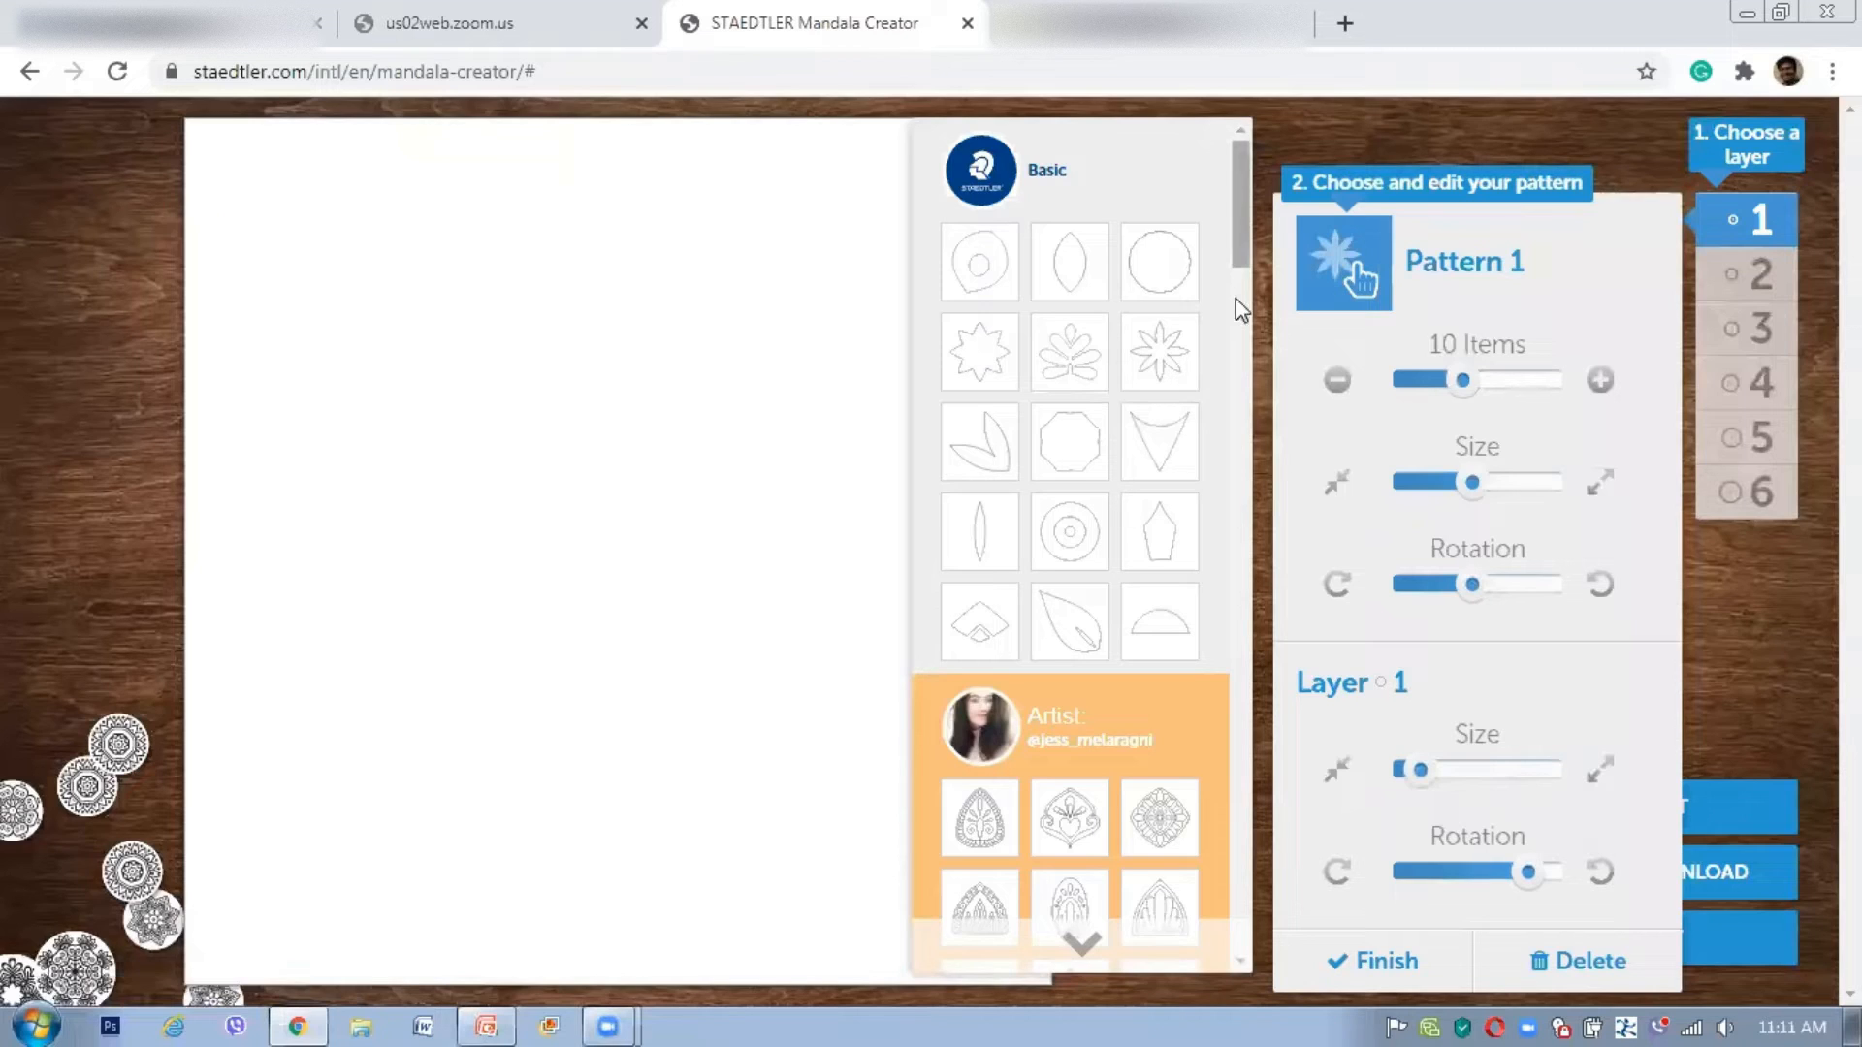
drag(1236, 299, 1262, 876)
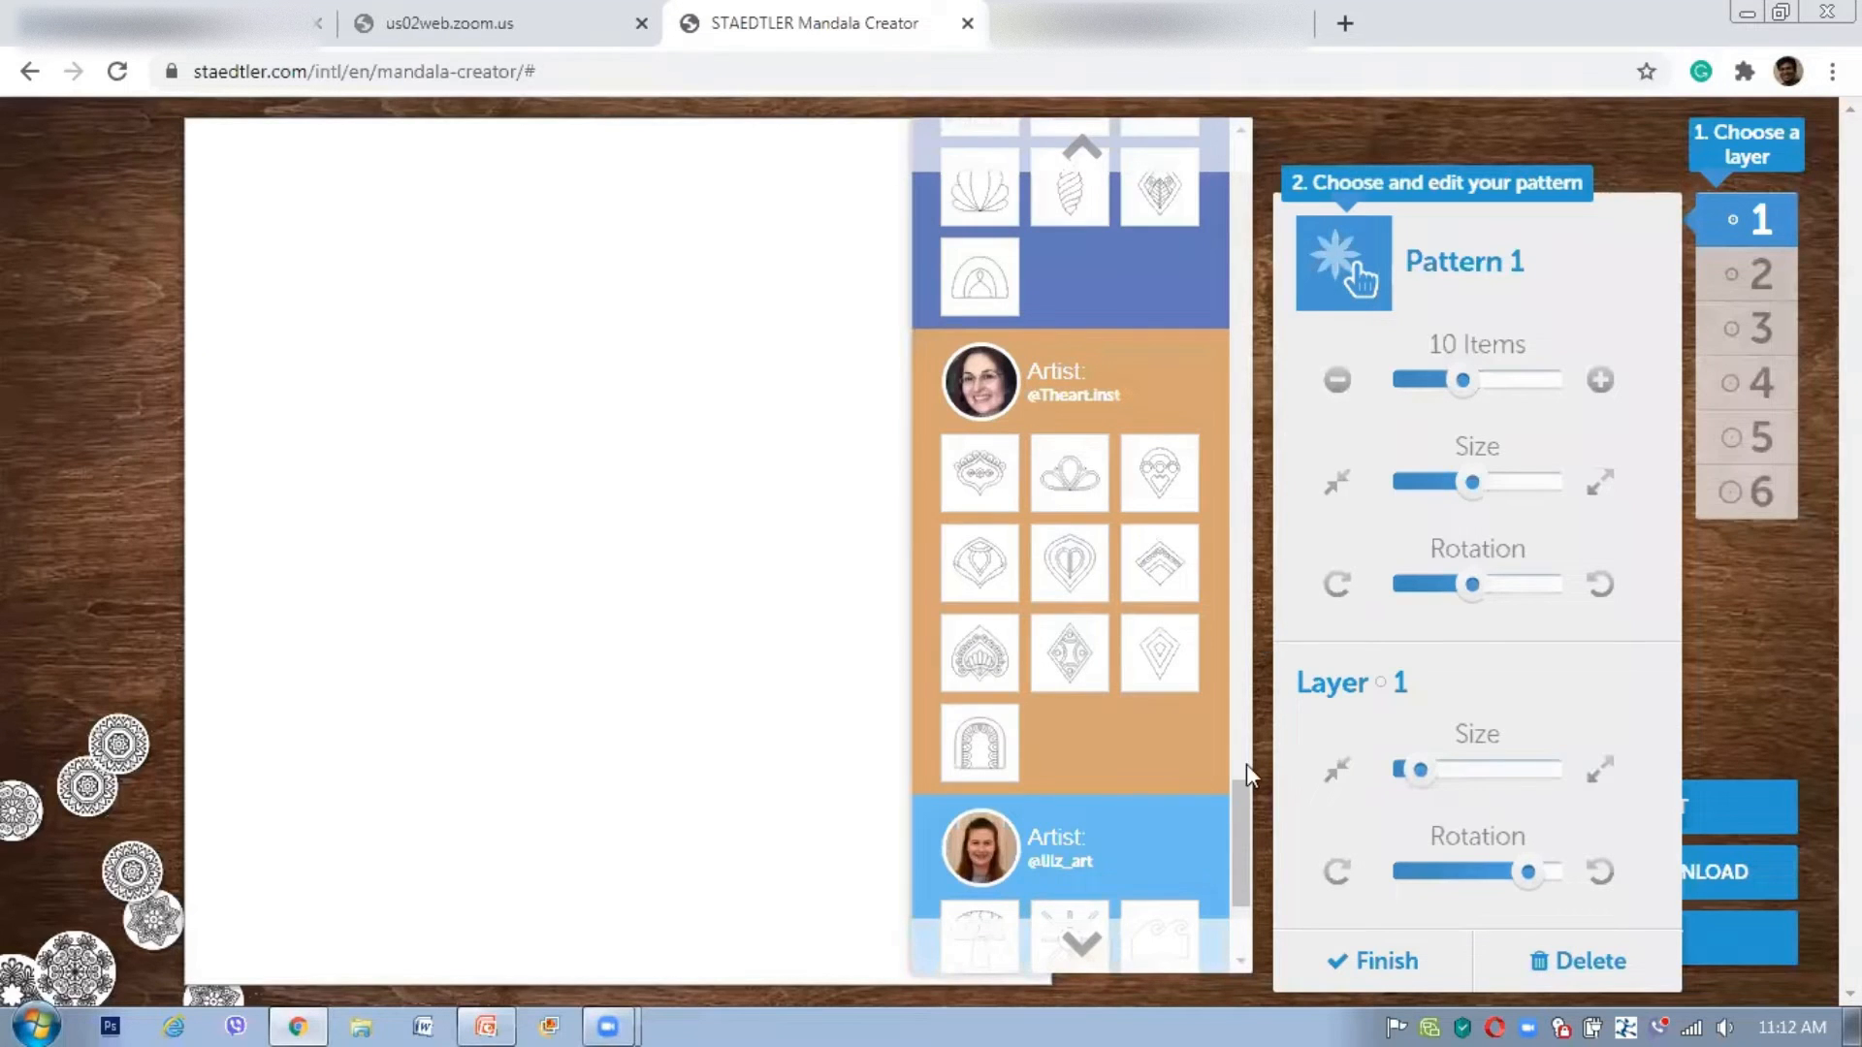
drag(1244, 752, 1272, 279)
Step: Try the paw and fan patterns, then settle on the basic leaf shape for Layer 1
click(1138, 283)
click(1138, 283)
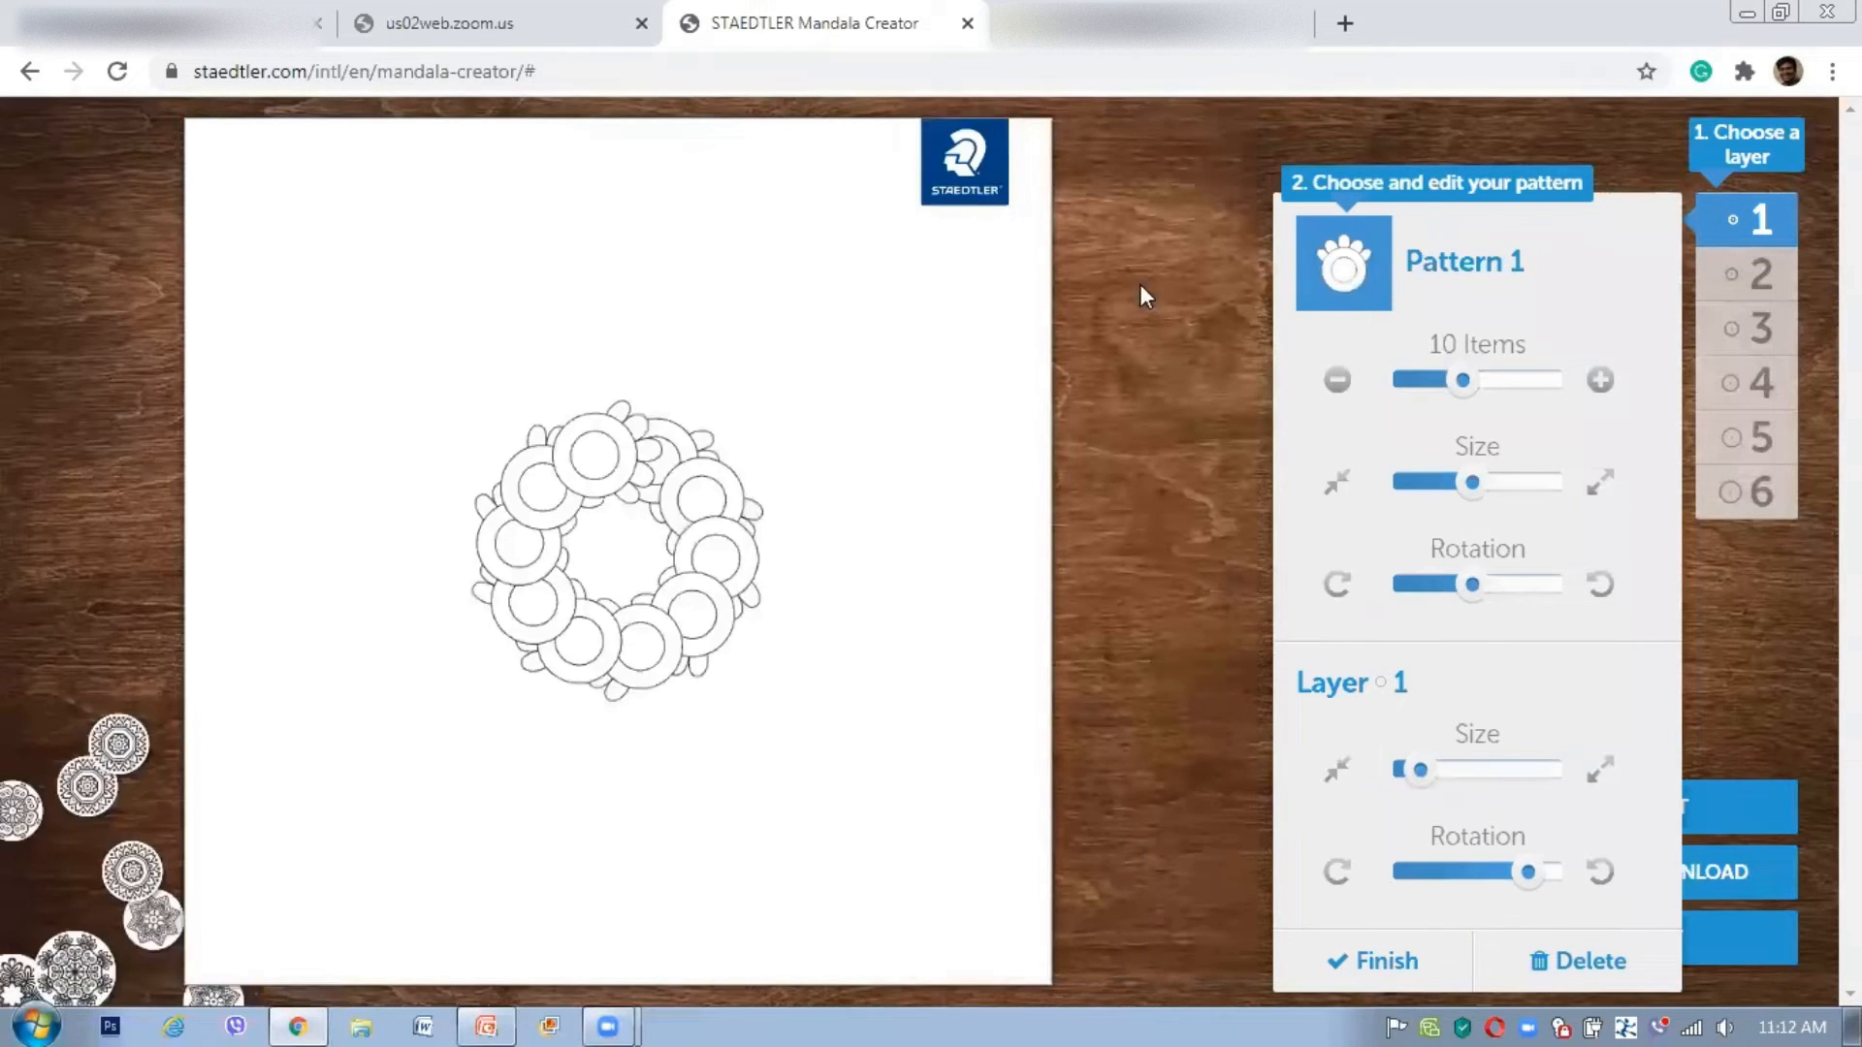
click(1345, 284)
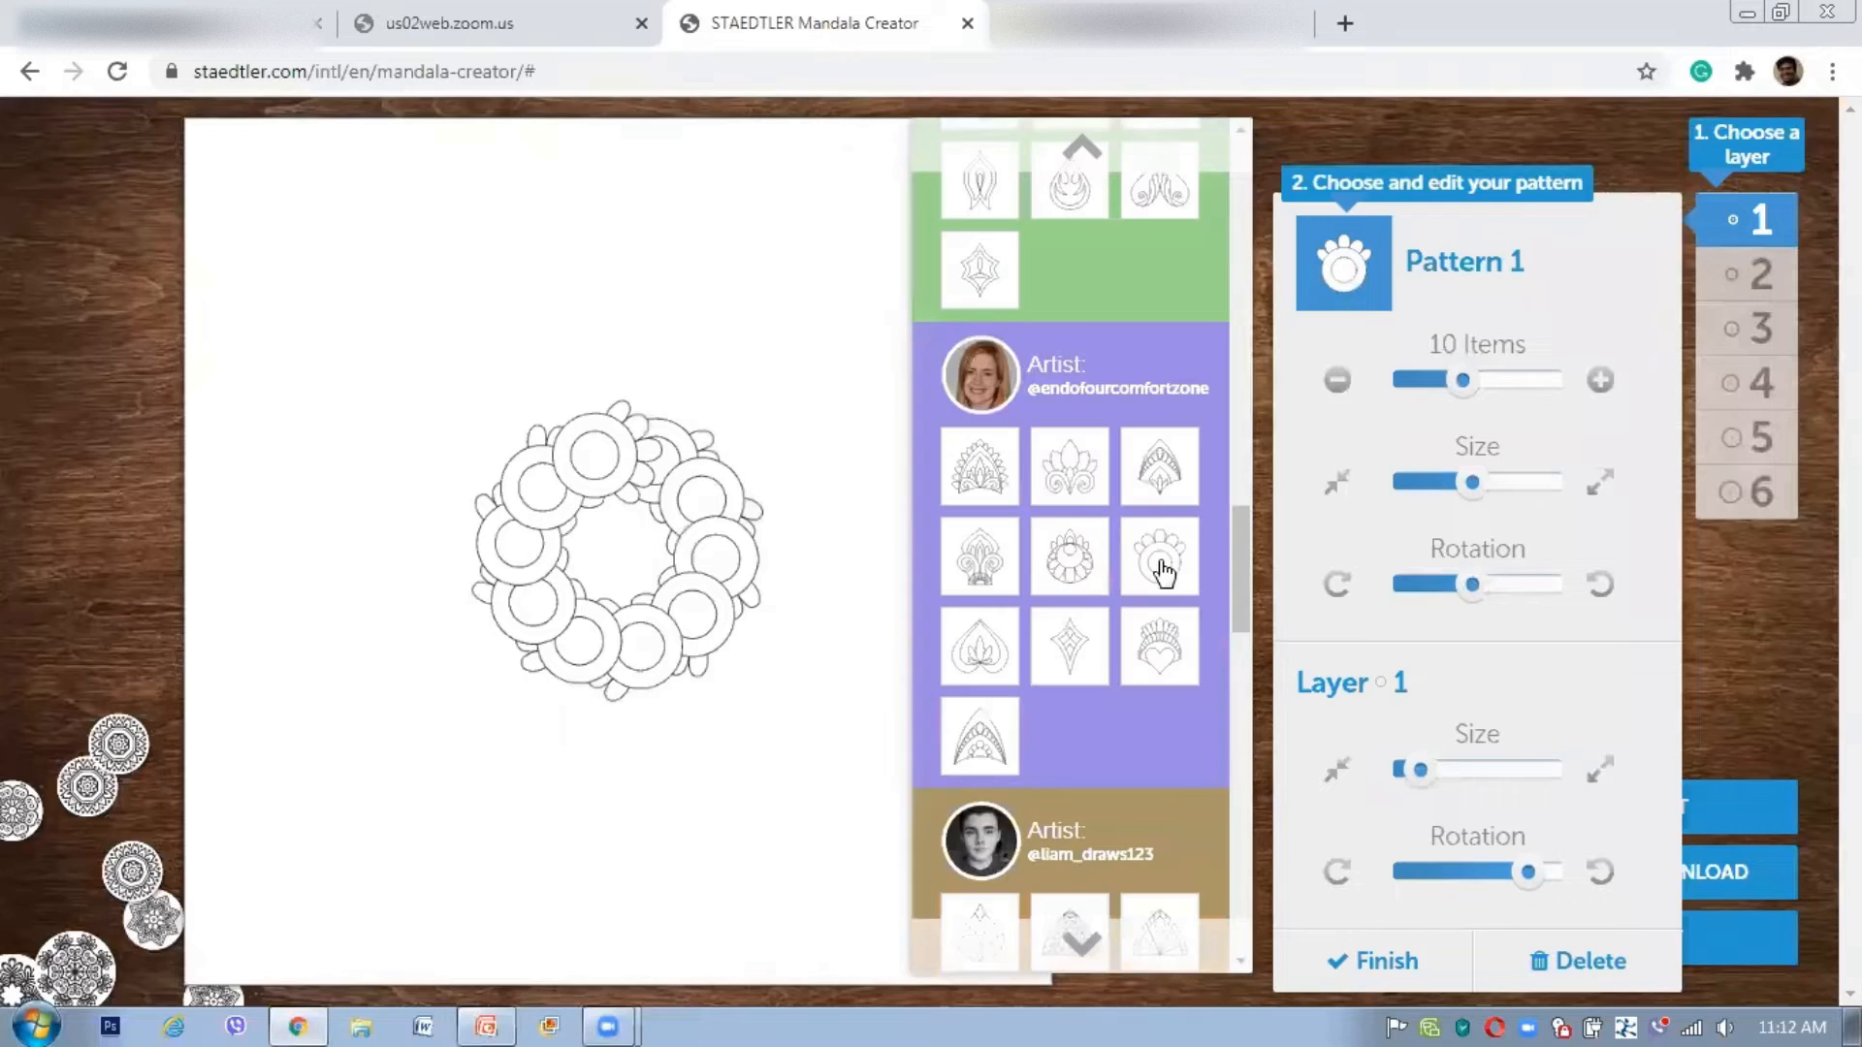
click(1168, 466)
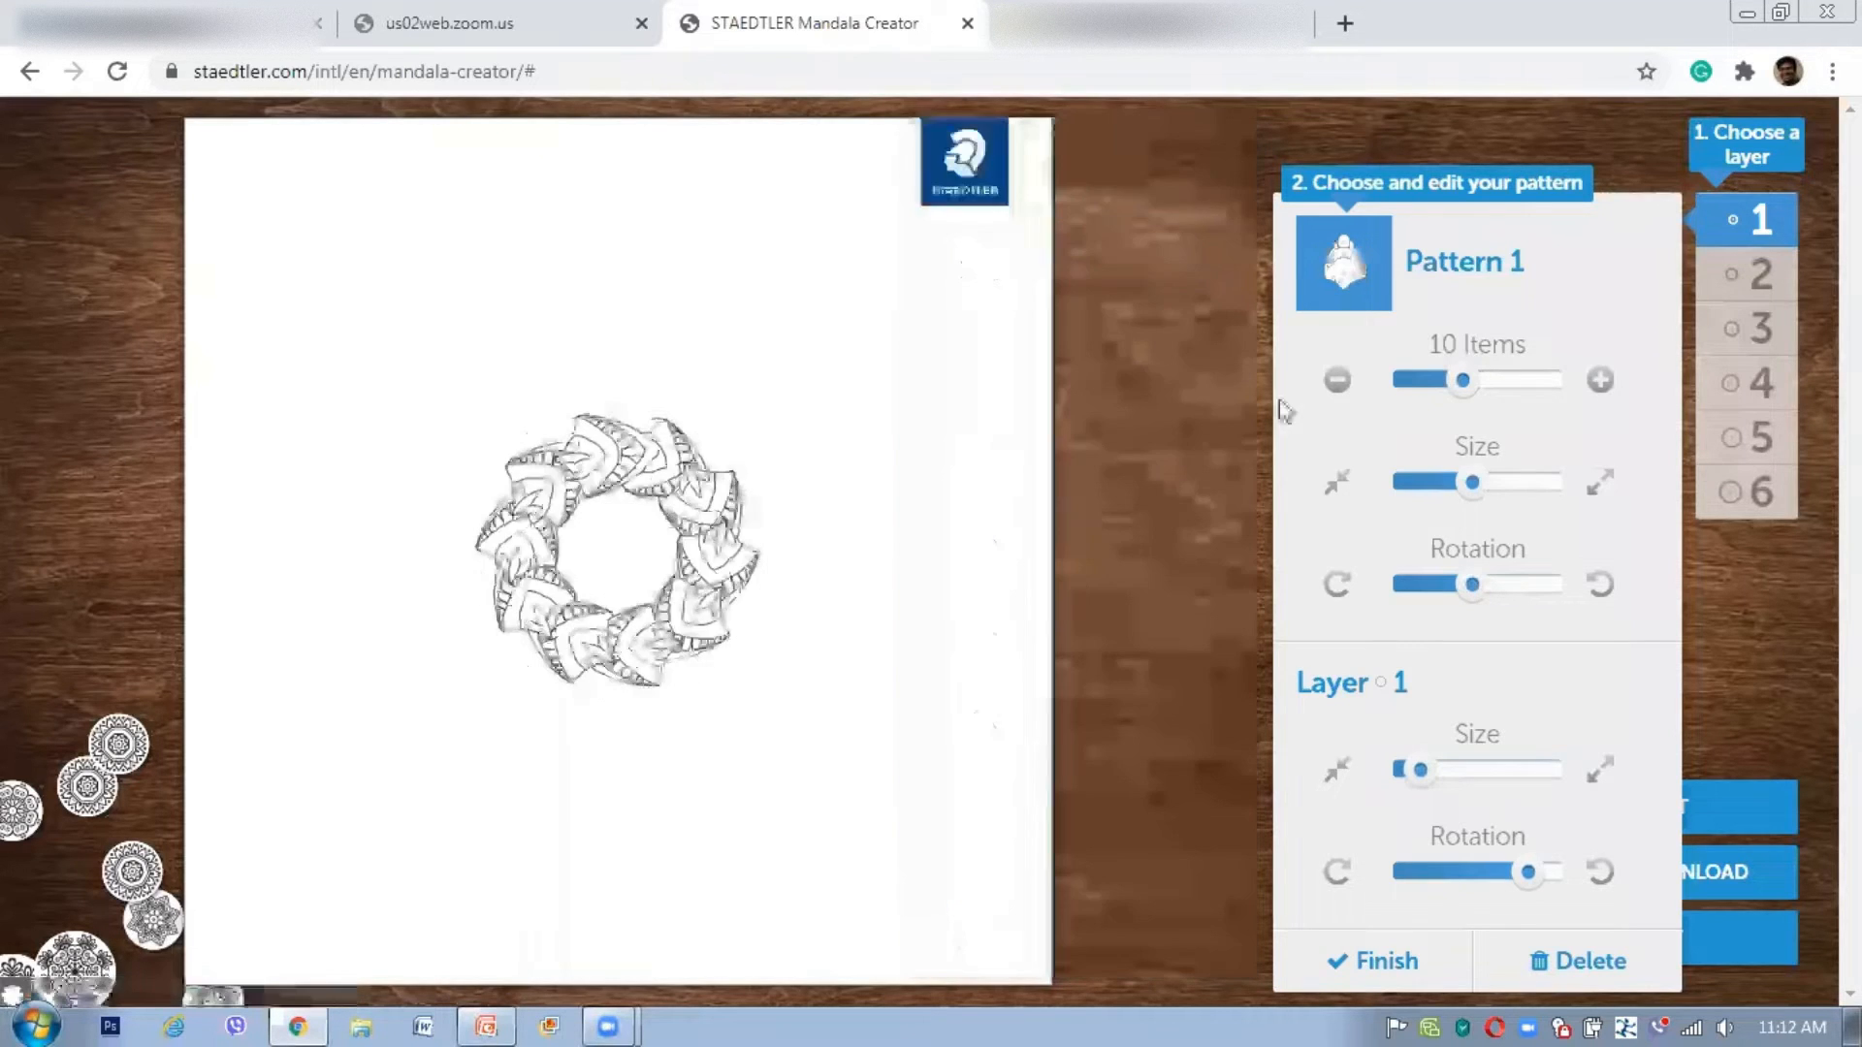
click(1333, 289)
scroll(1243, 559, up, 5)
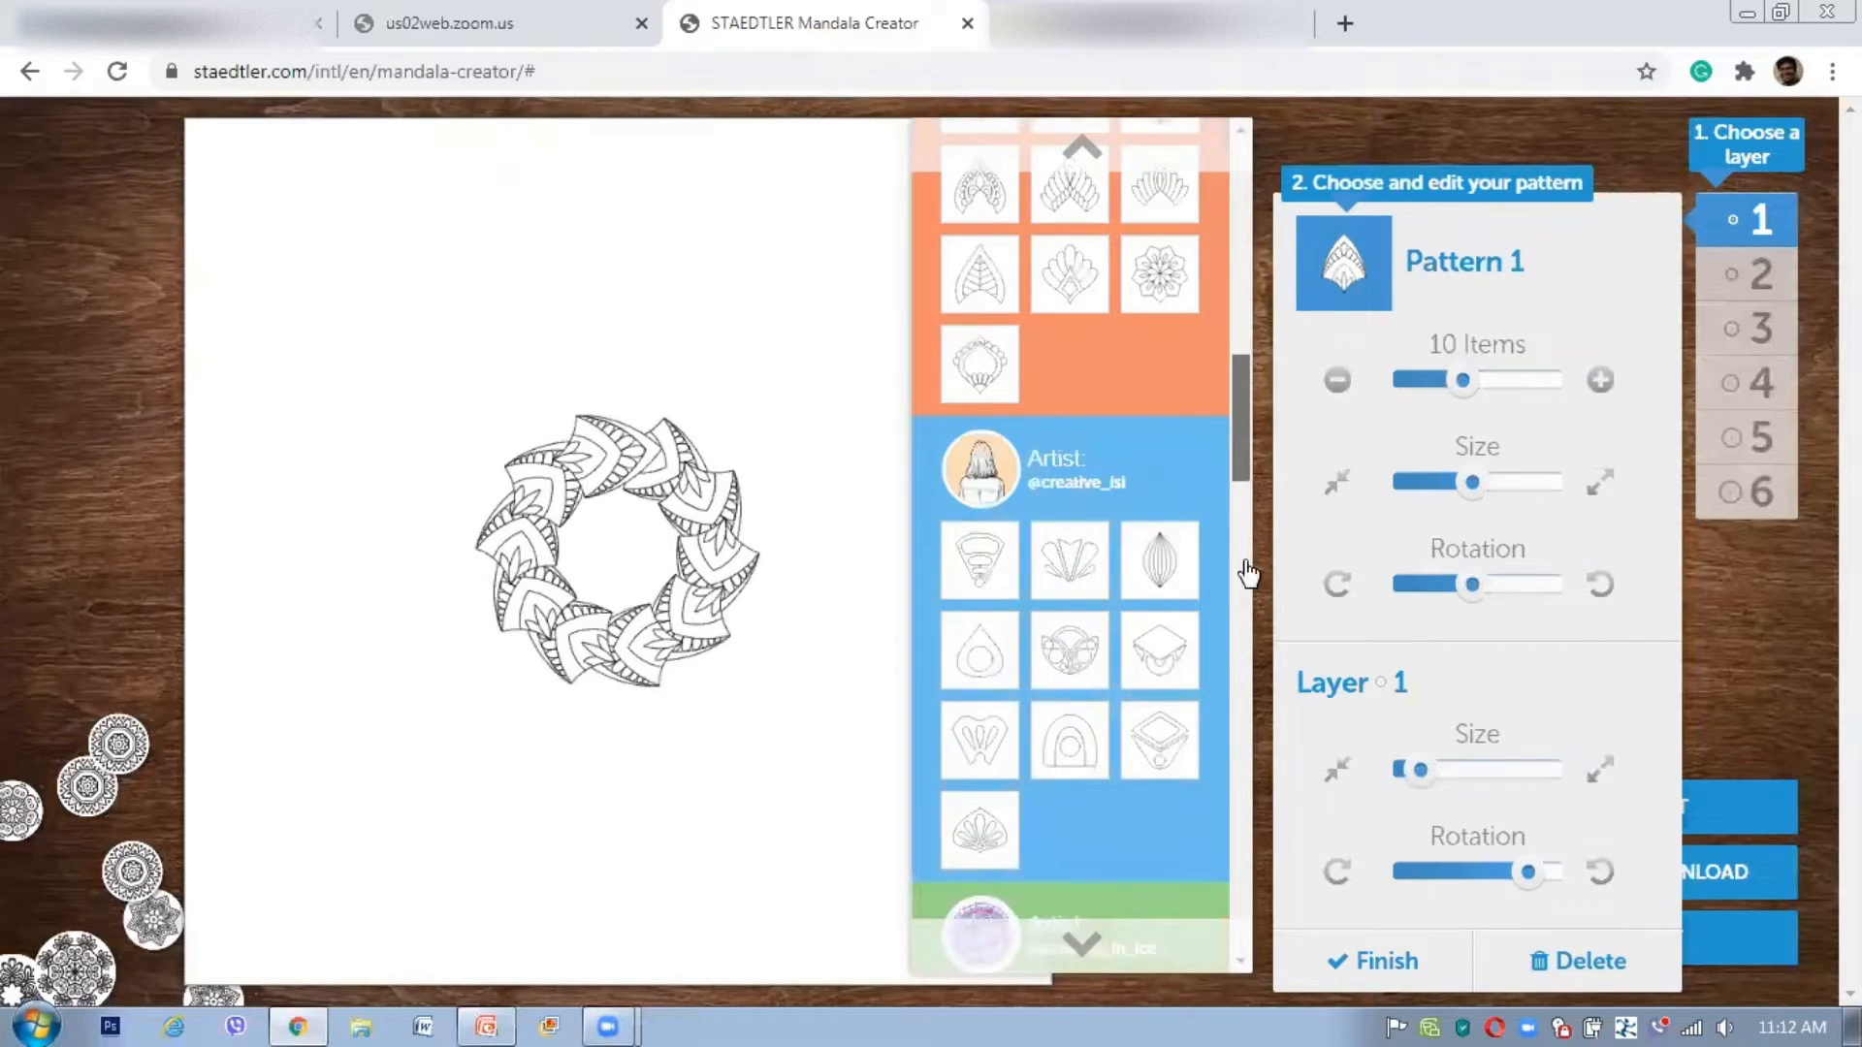
scroll(1080, 382, up, 8)
click(1082, 380)
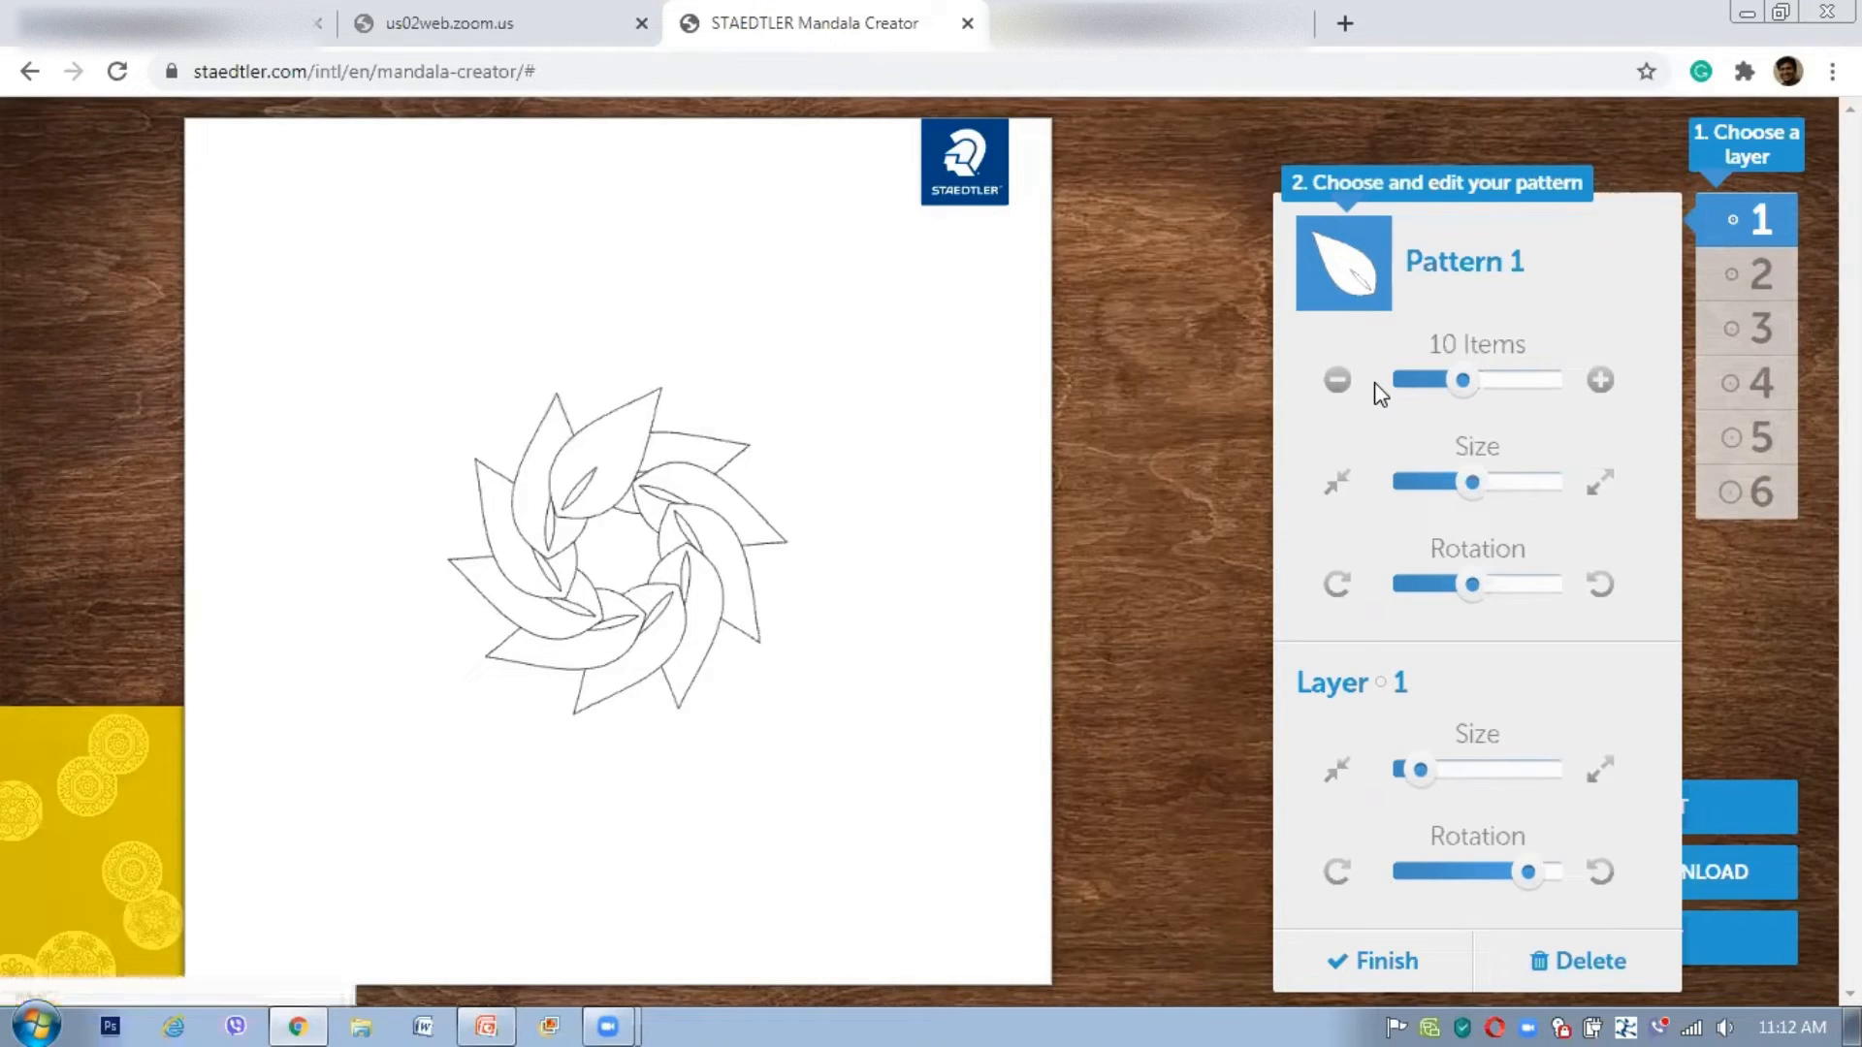
Step: Adjust Layer 1's leaf count, trying values between 6 and 20
click(1429, 385)
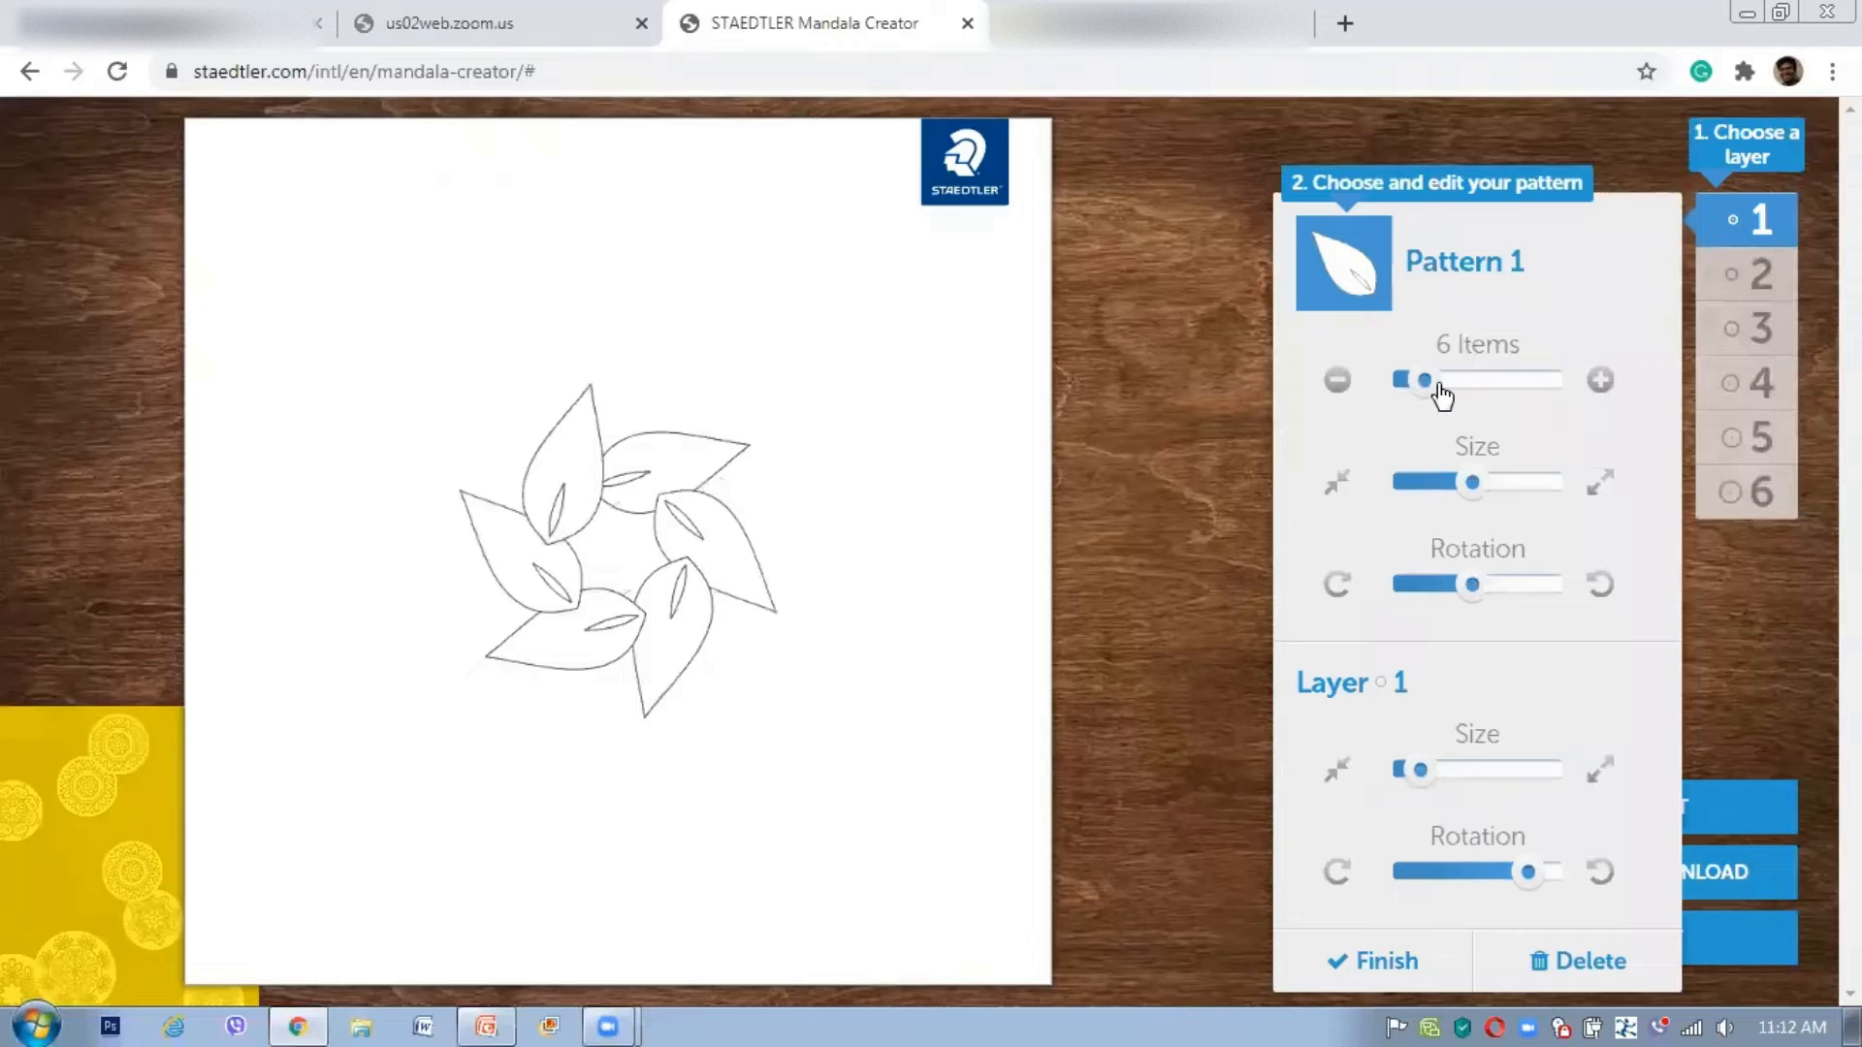
click(1442, 385)
click(1538, 385)
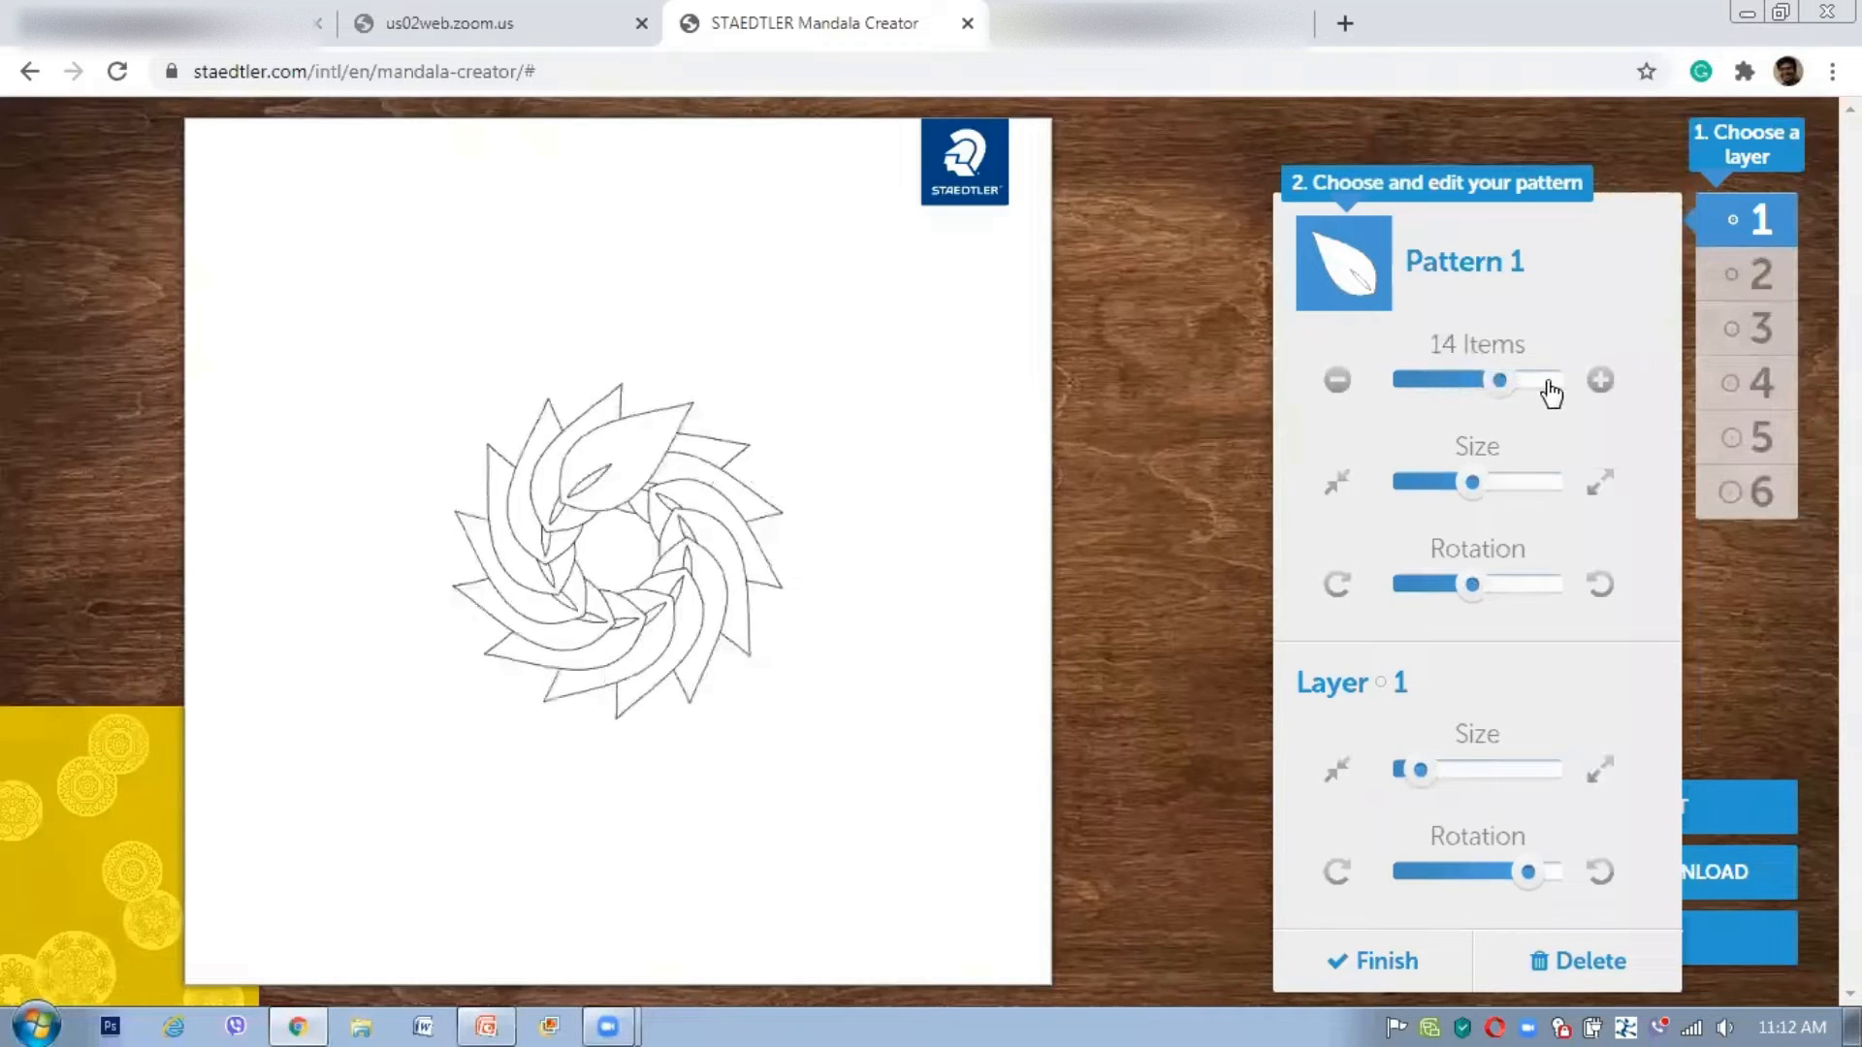
click(1550, 385)
click(1551, 385)
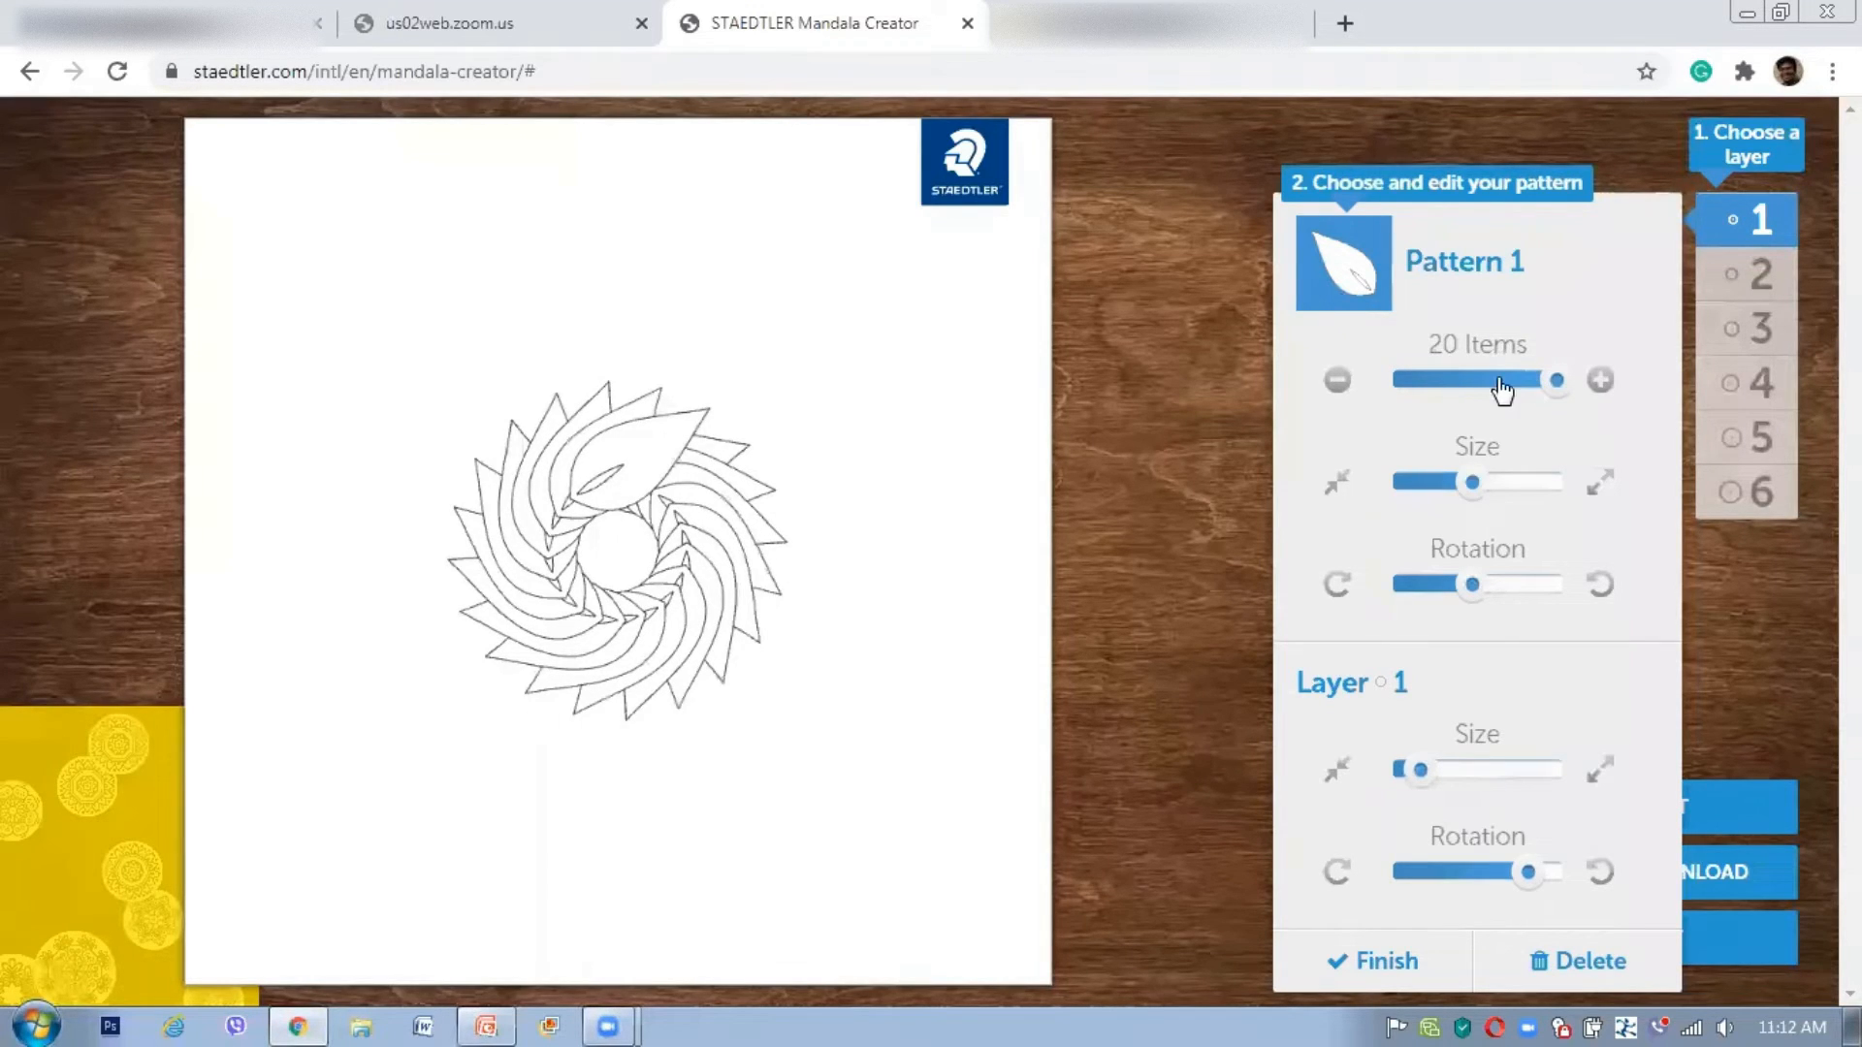
drag(1499, 380, 1437, 388)
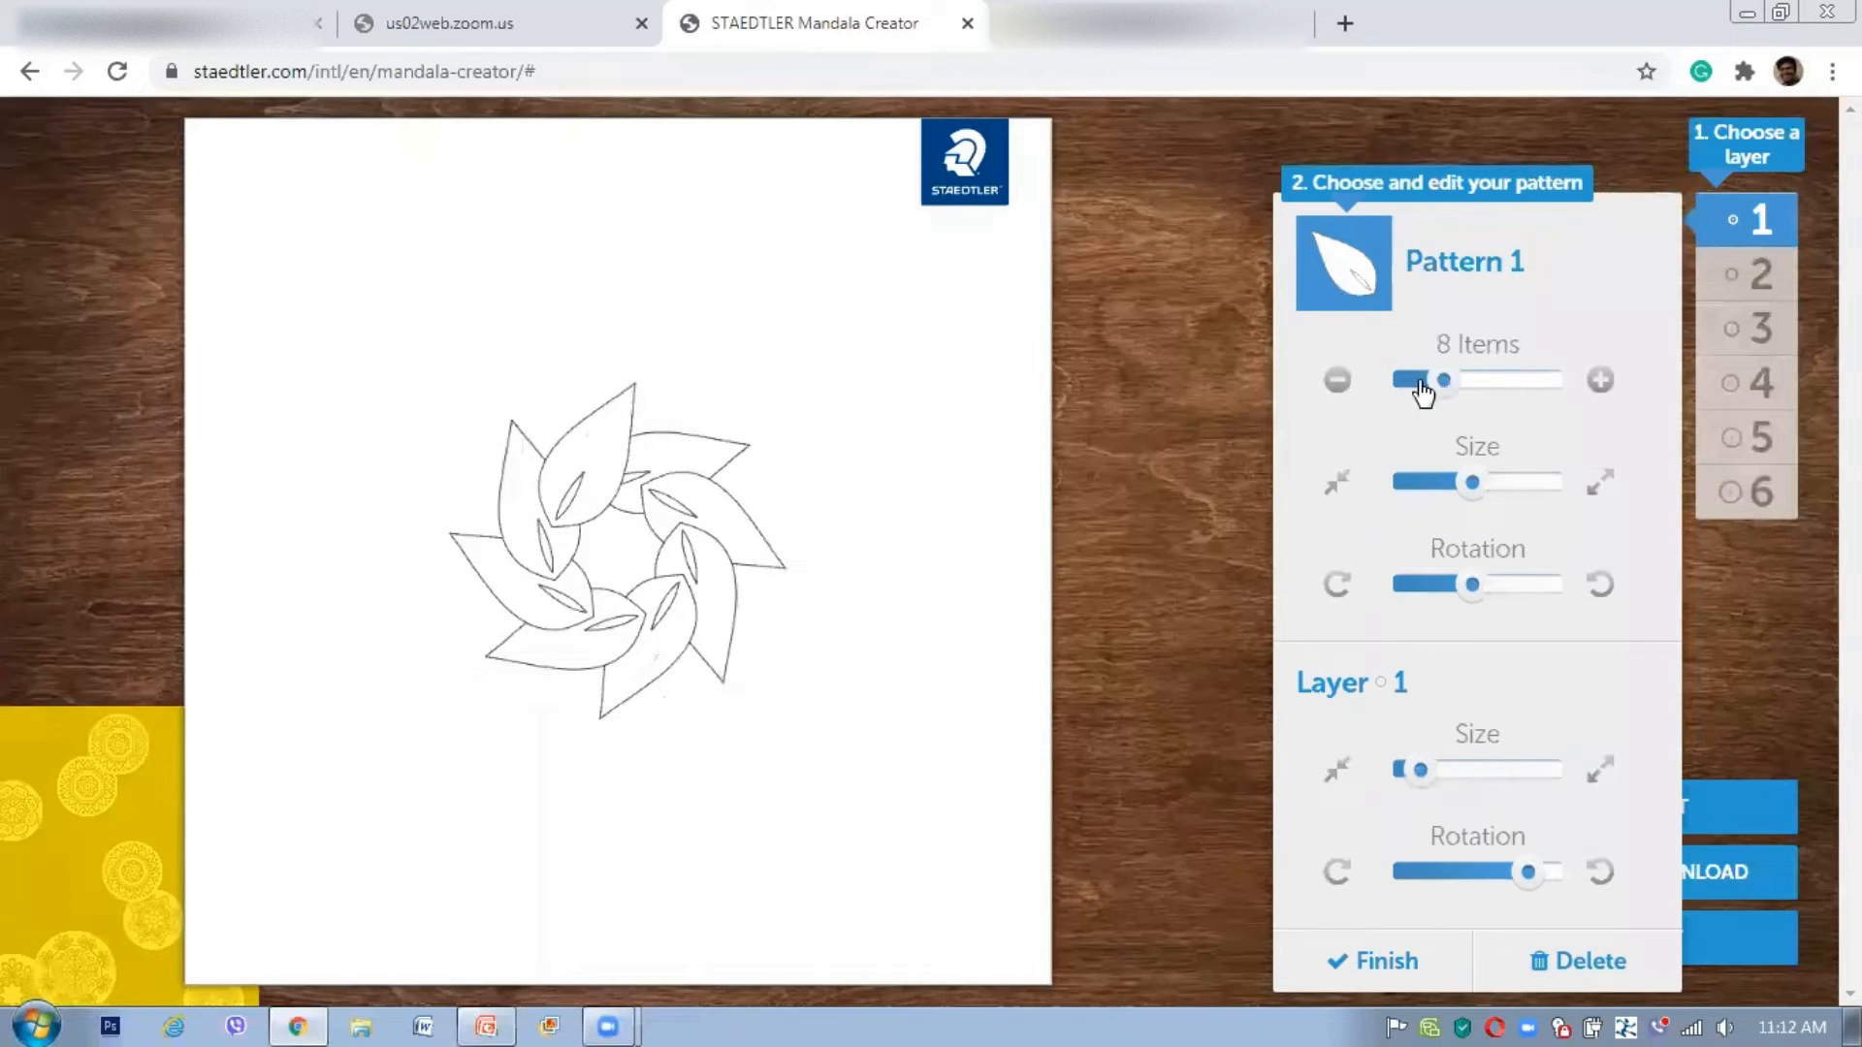
Step: Tune leaf size and rotation, then widen the ring with Layer Size and turn it with Layer Rotation
click(1540, 484)
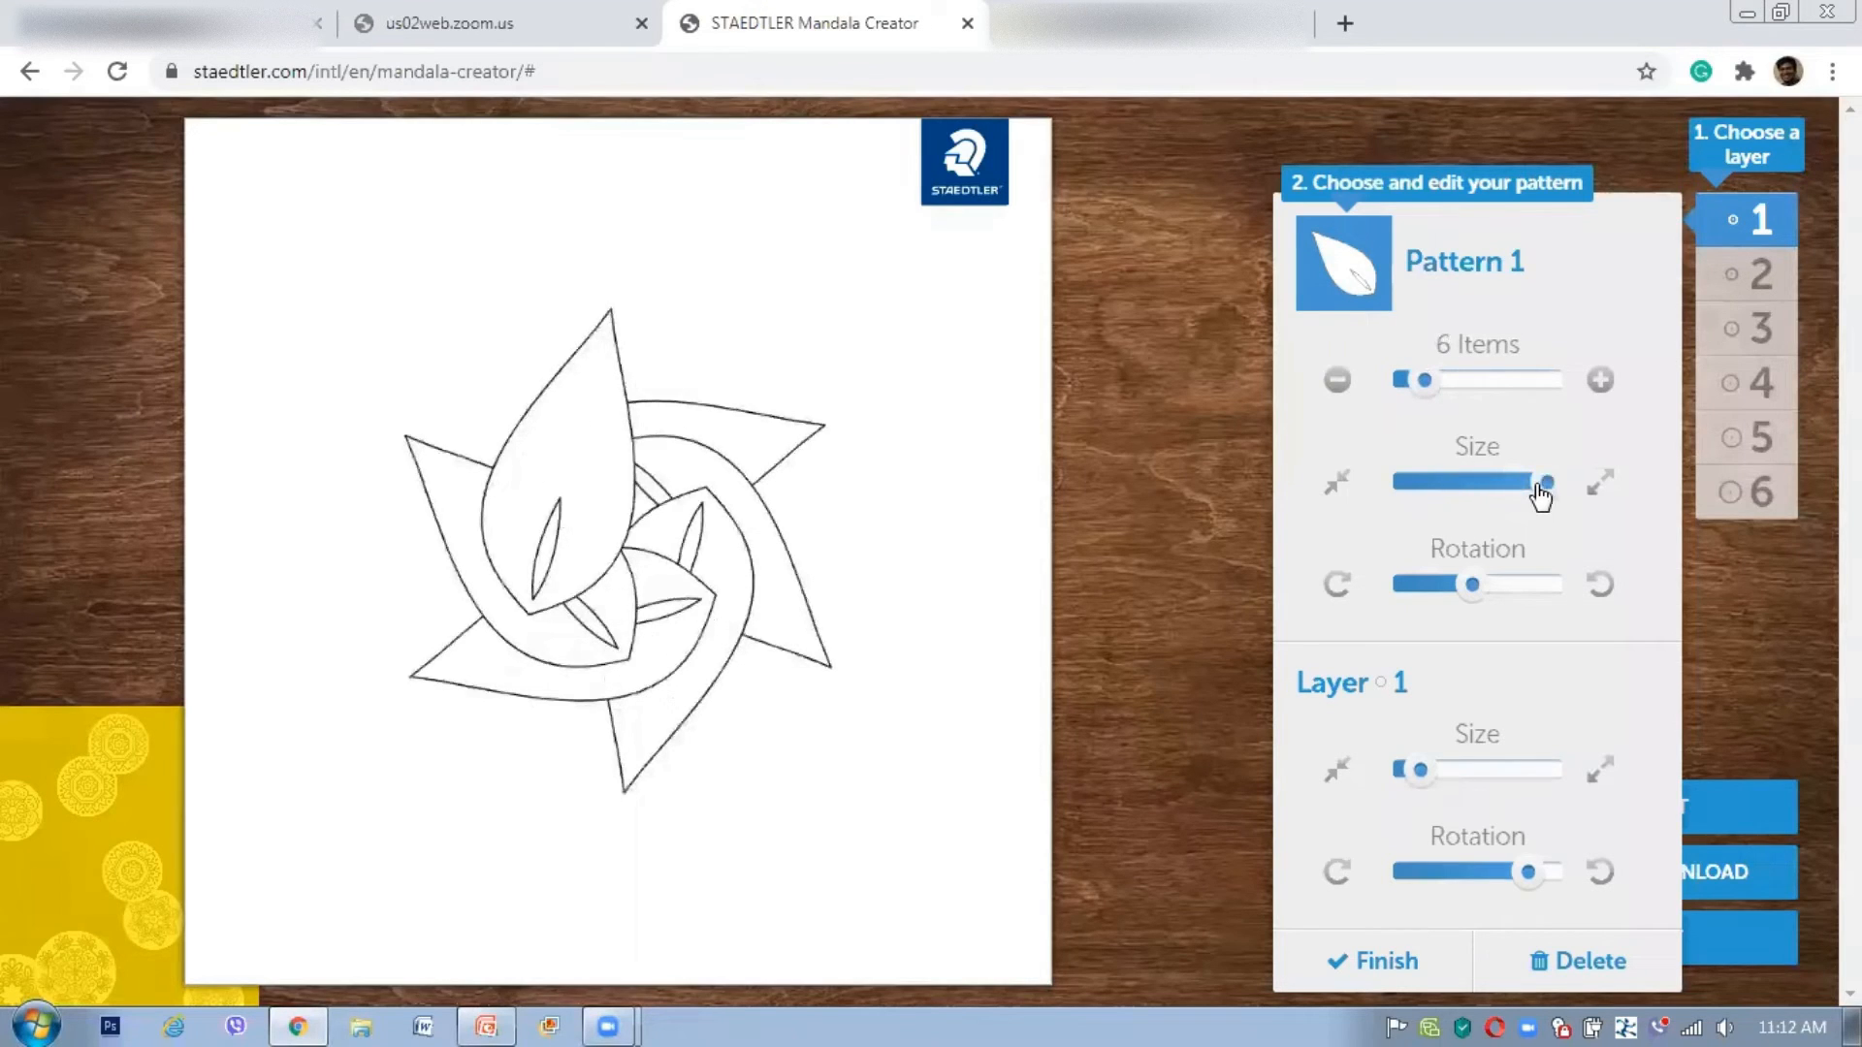
drag(1538, 488, 1450, 492)
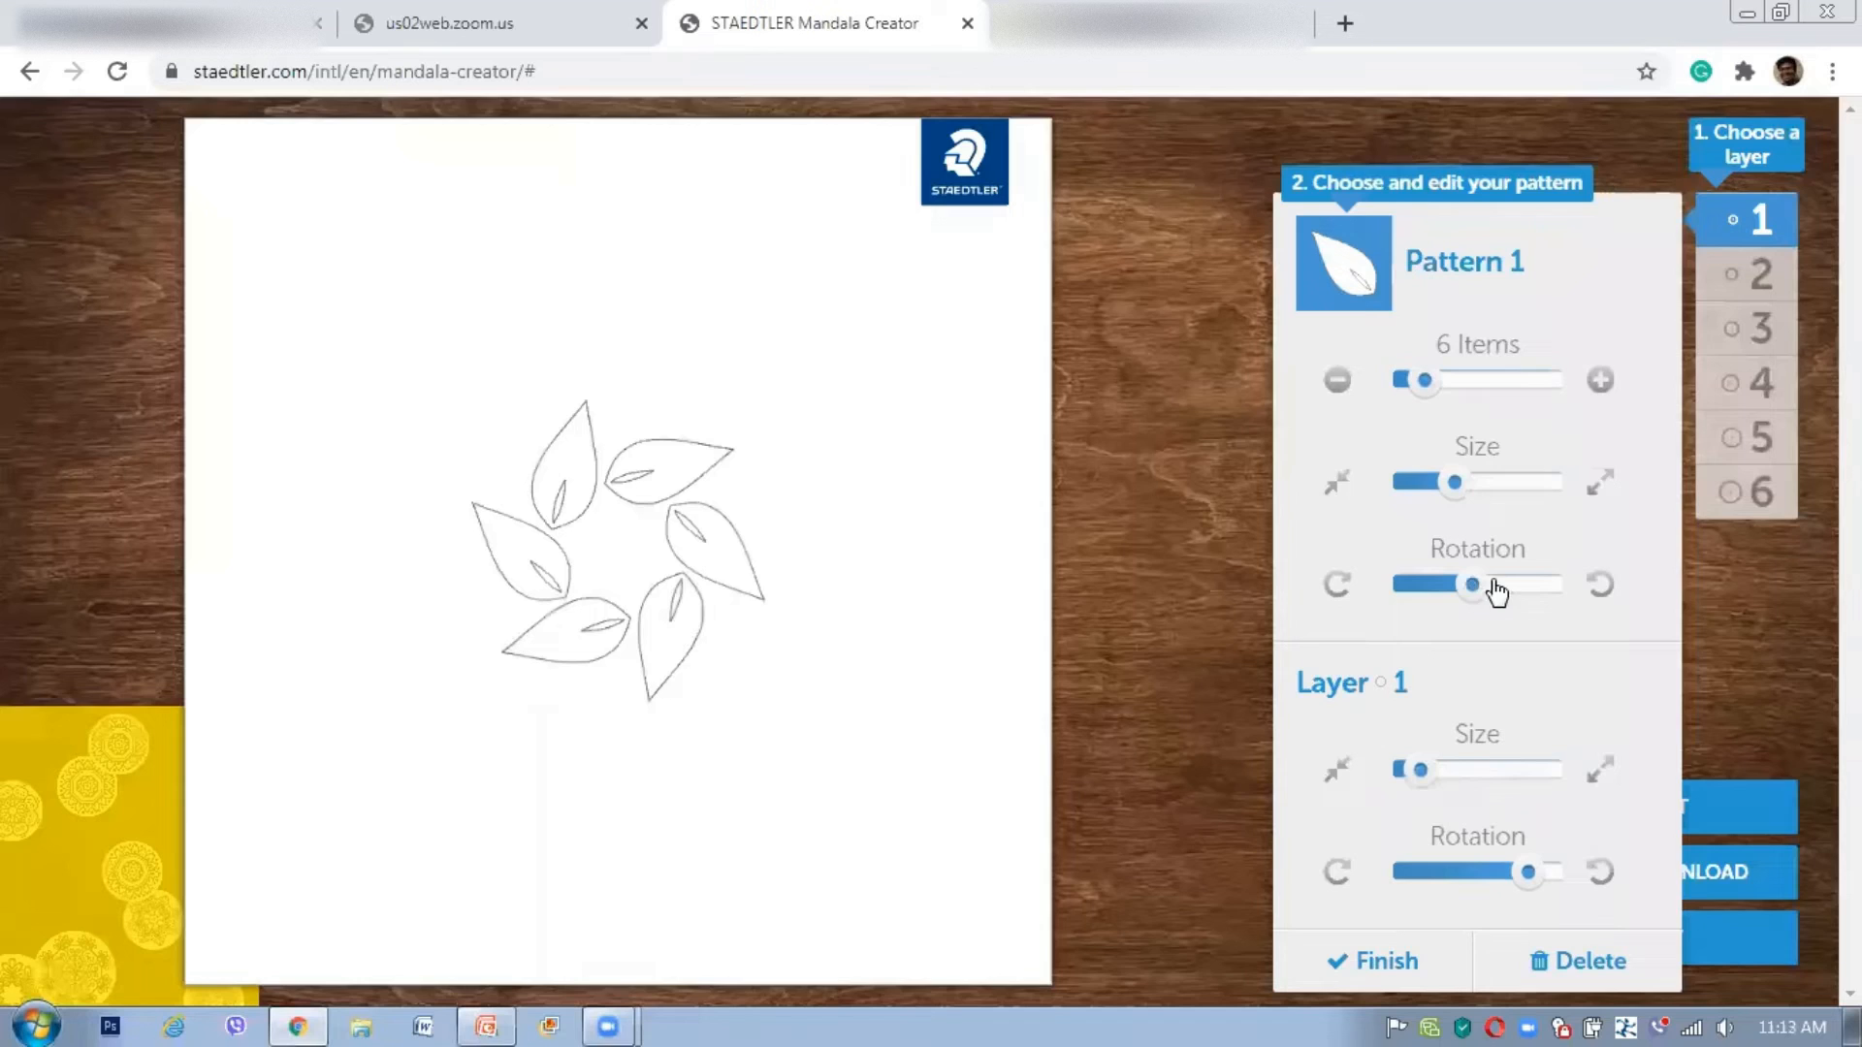
mouse_move(1497, 593)
mouse_down()
mouse_move(1536, 589)
mouse_move(1481, 590)
mouse_up()
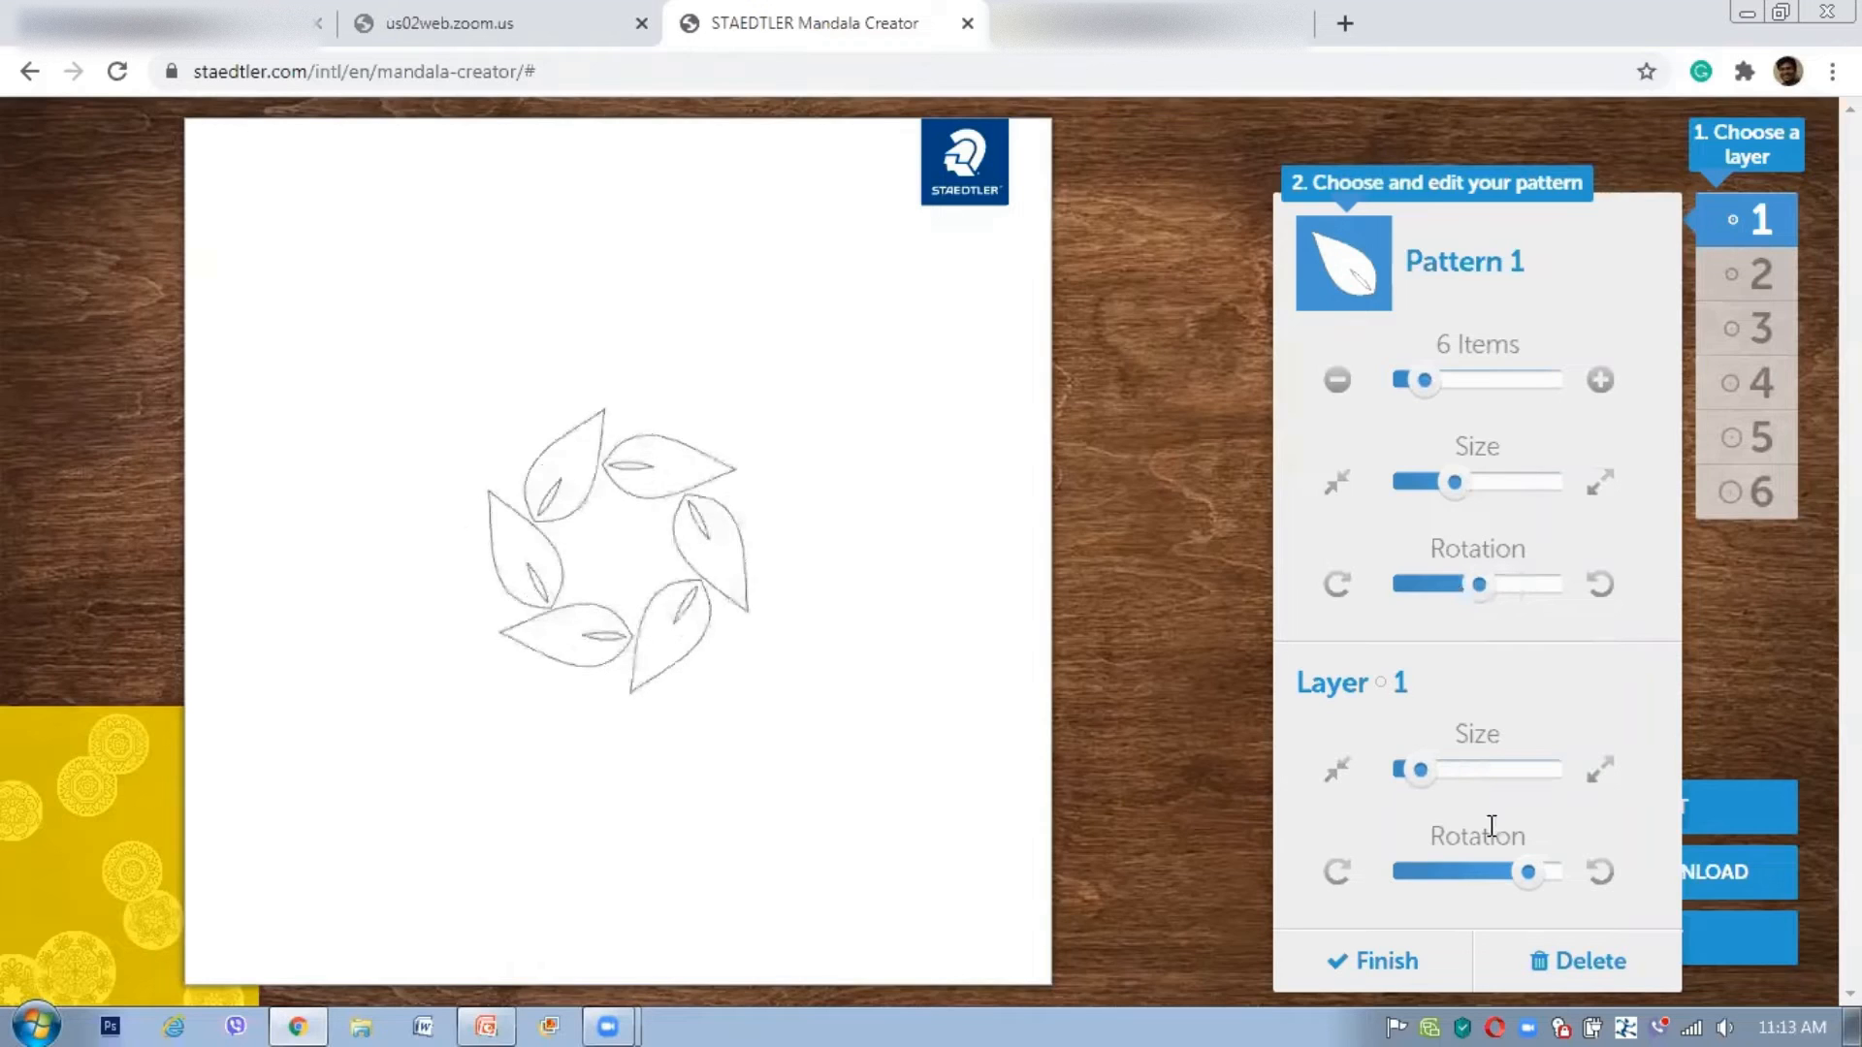
drag(1433, 785, 1503, 786)
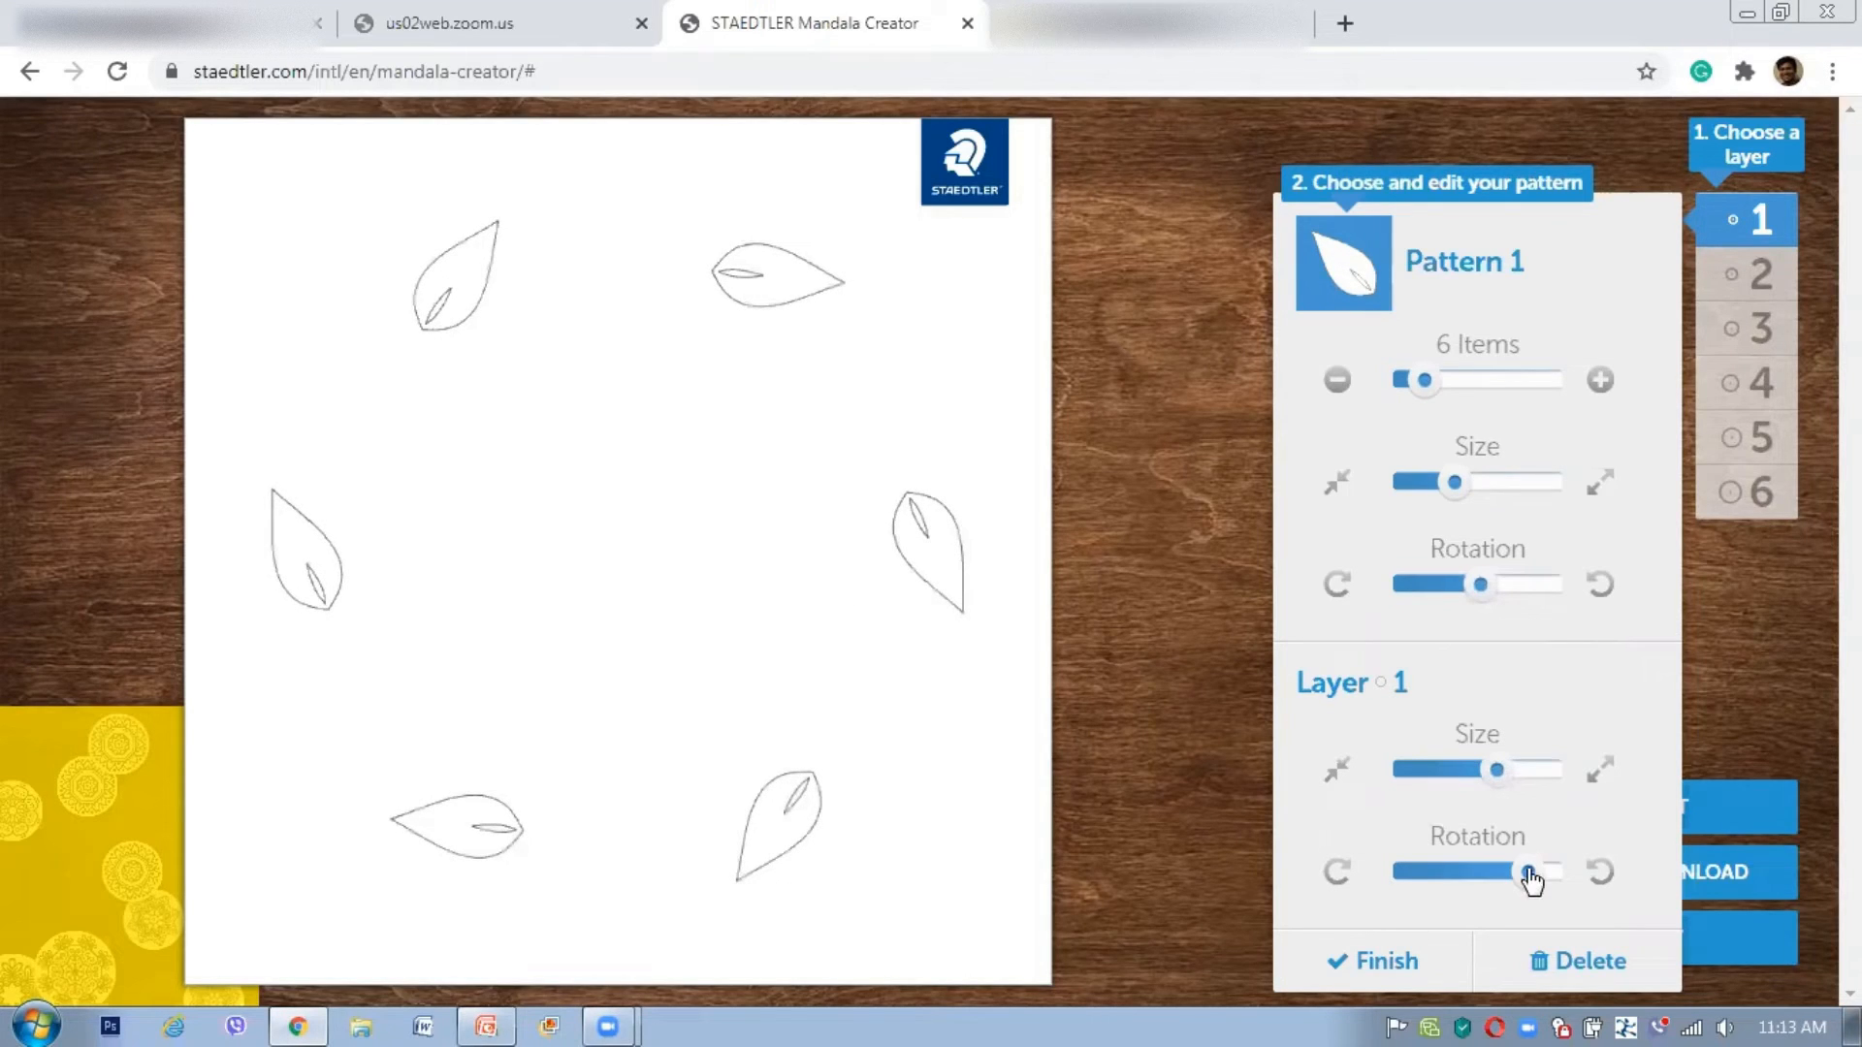
drag(1502, 873, 1467, 875)
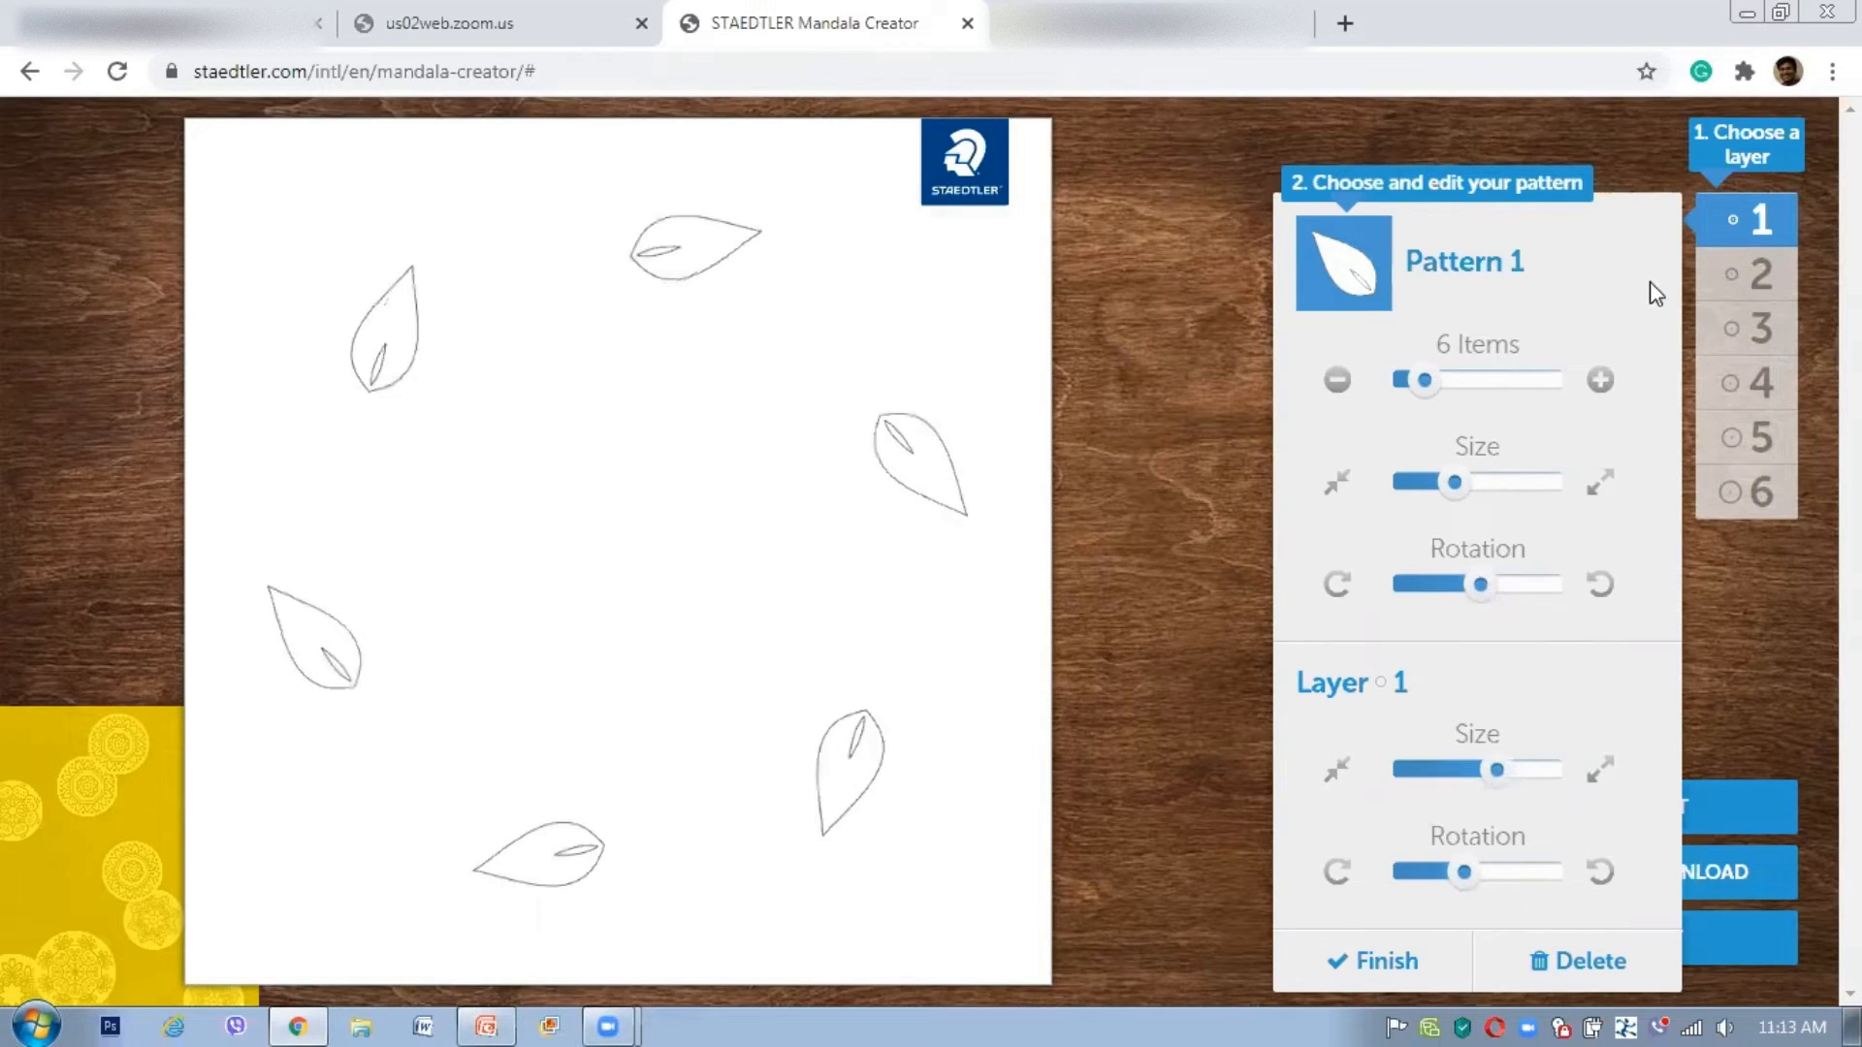
Step: Finish Layer 1, then start layer 2 with the paired-leaf pattern and 20 items
click(1386, 962)
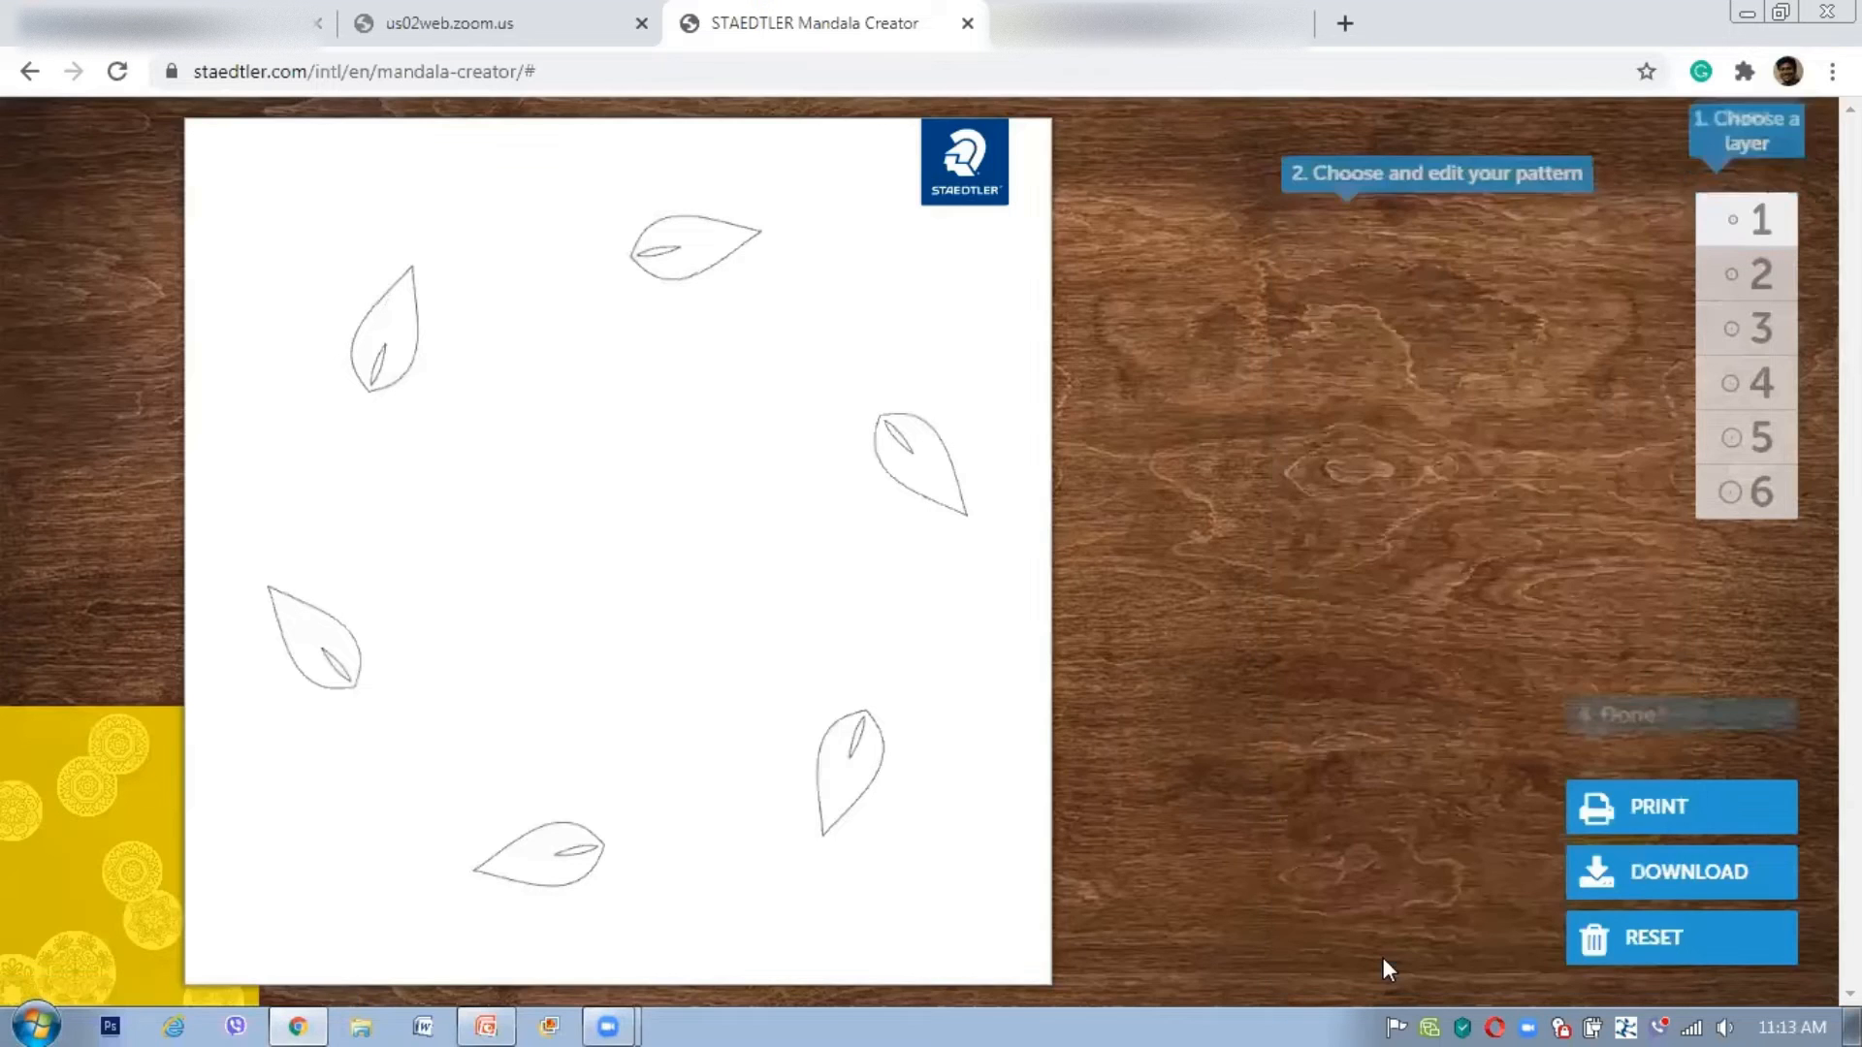
click(1763, 281)
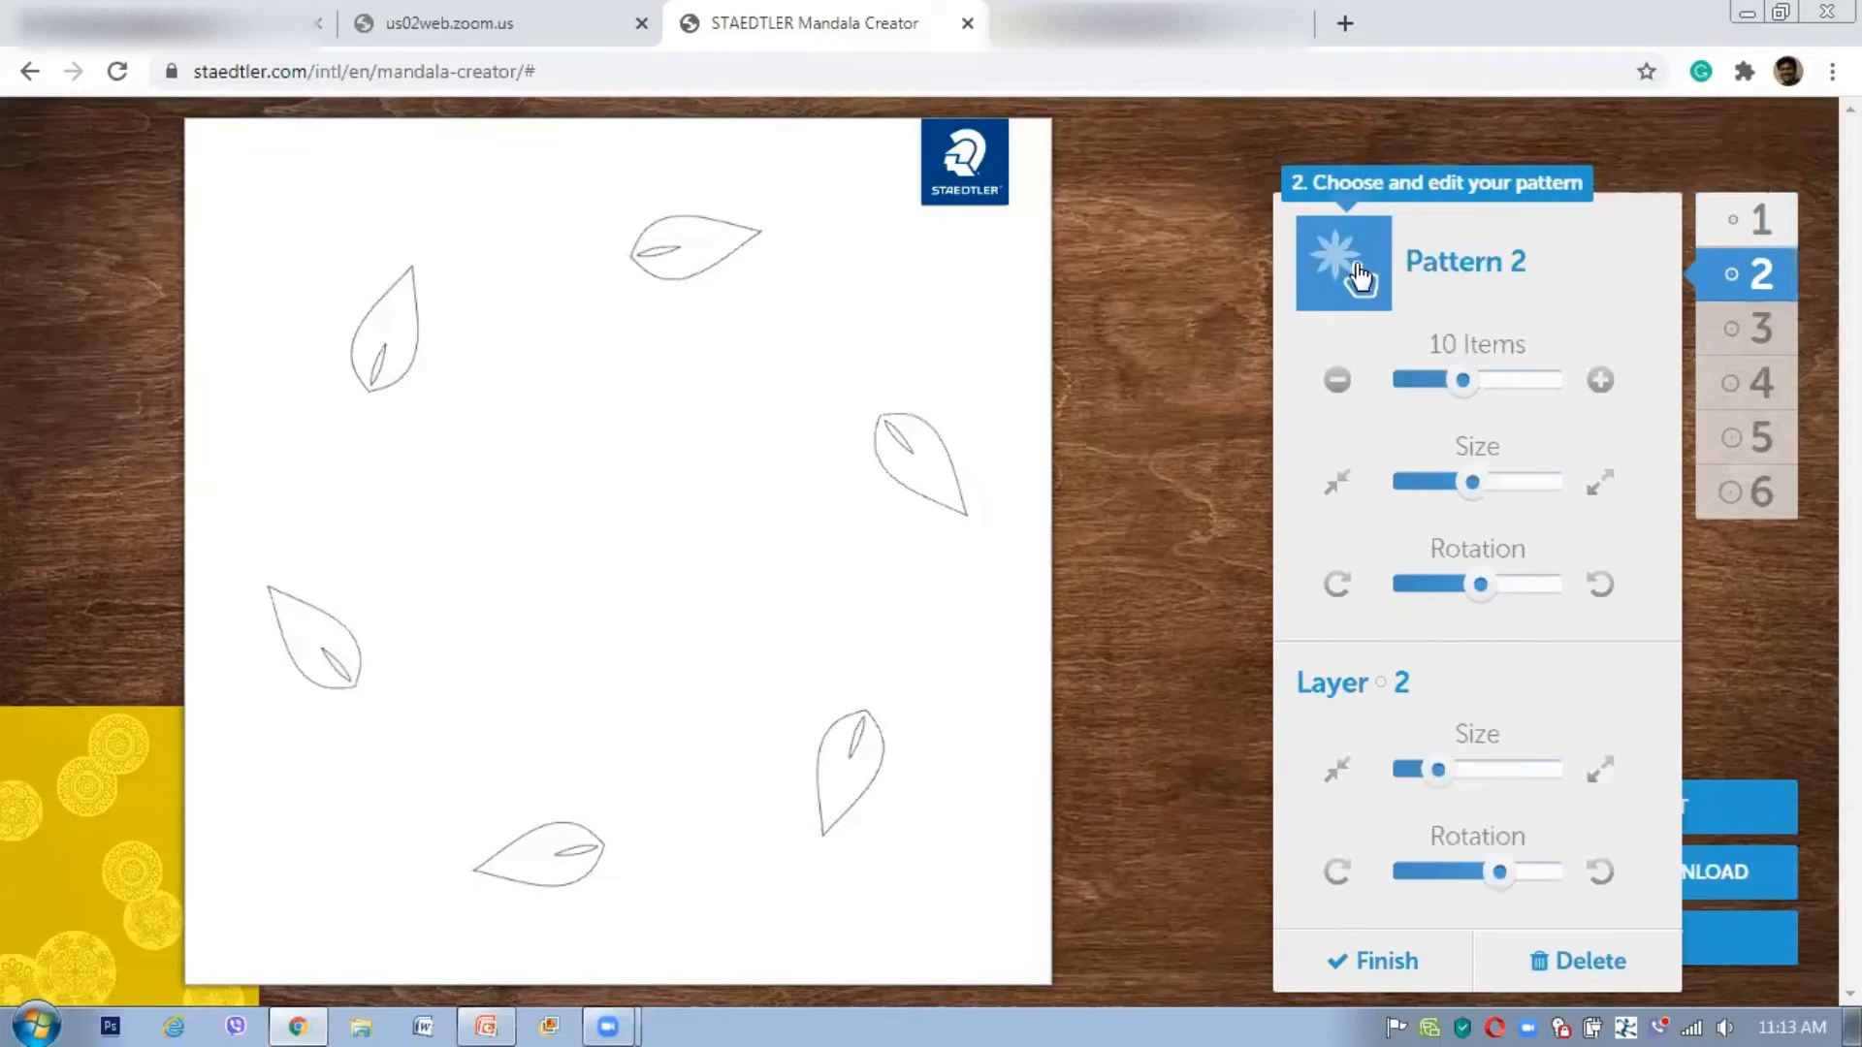
click(994, 210)
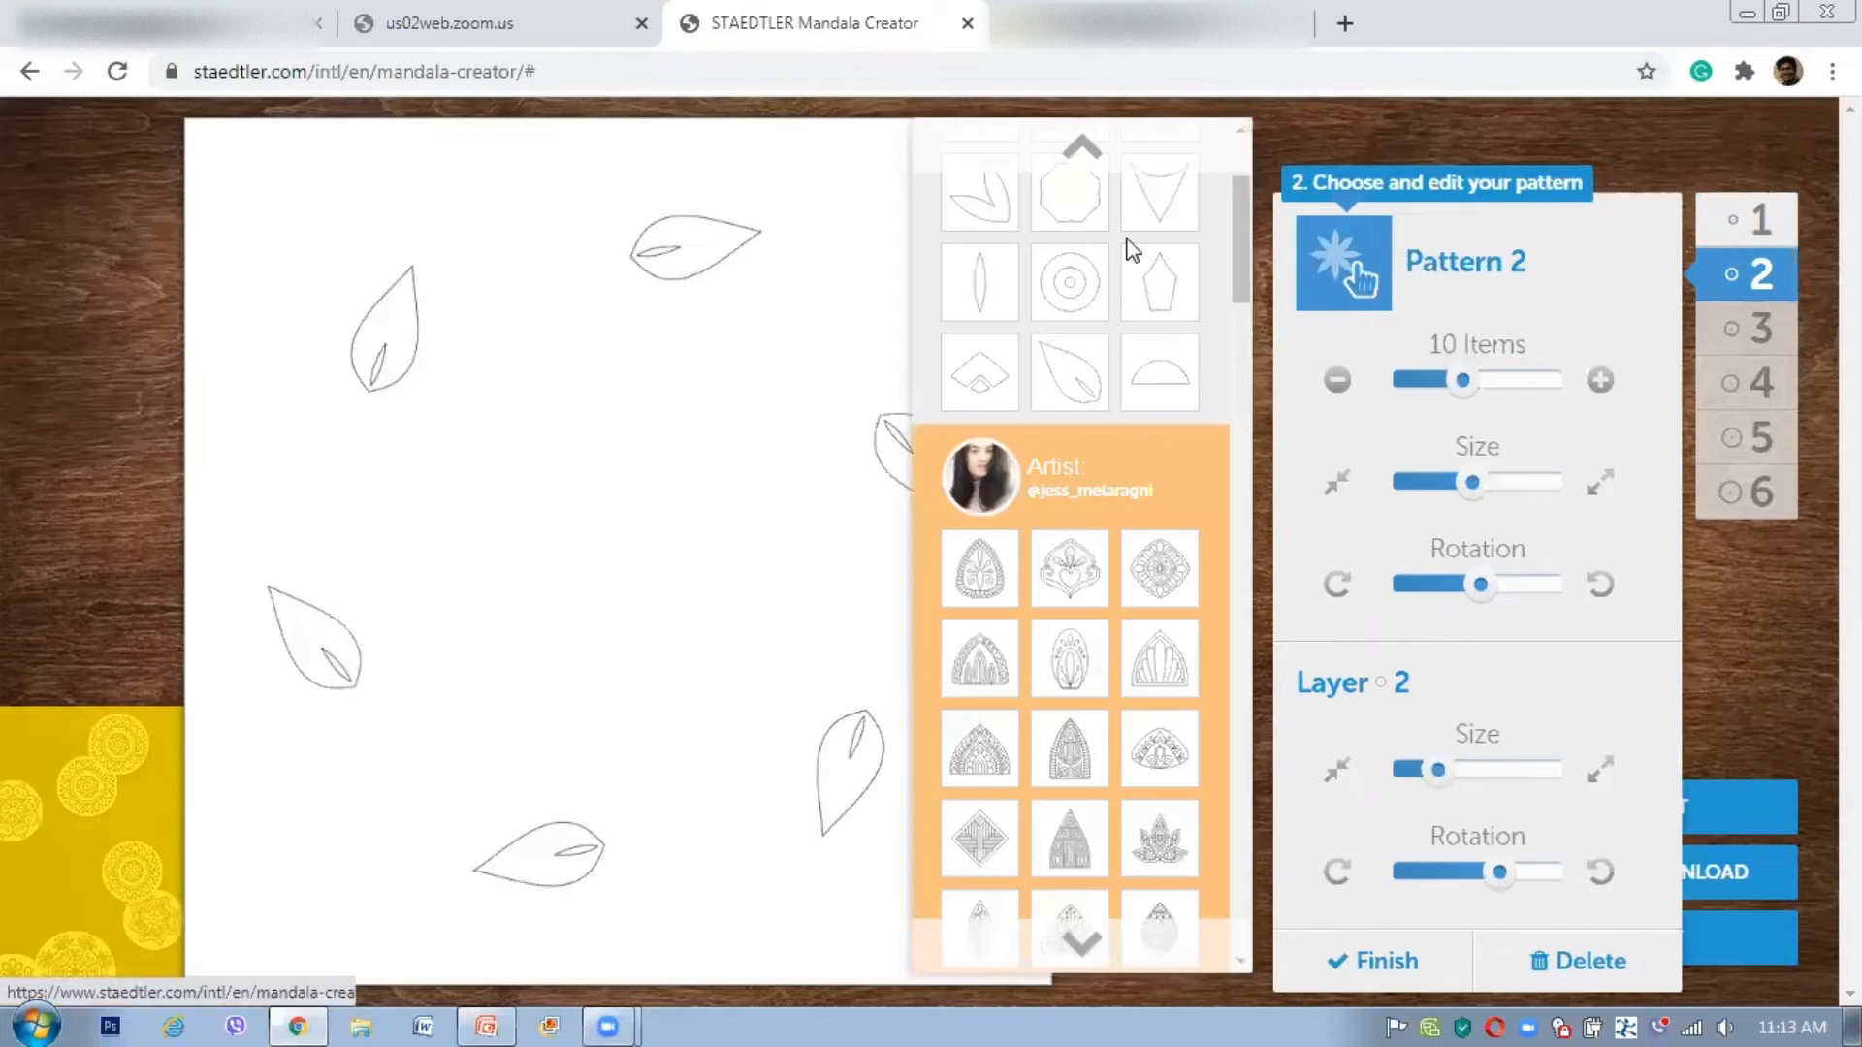
drag(1466, 383, 1513, 390)
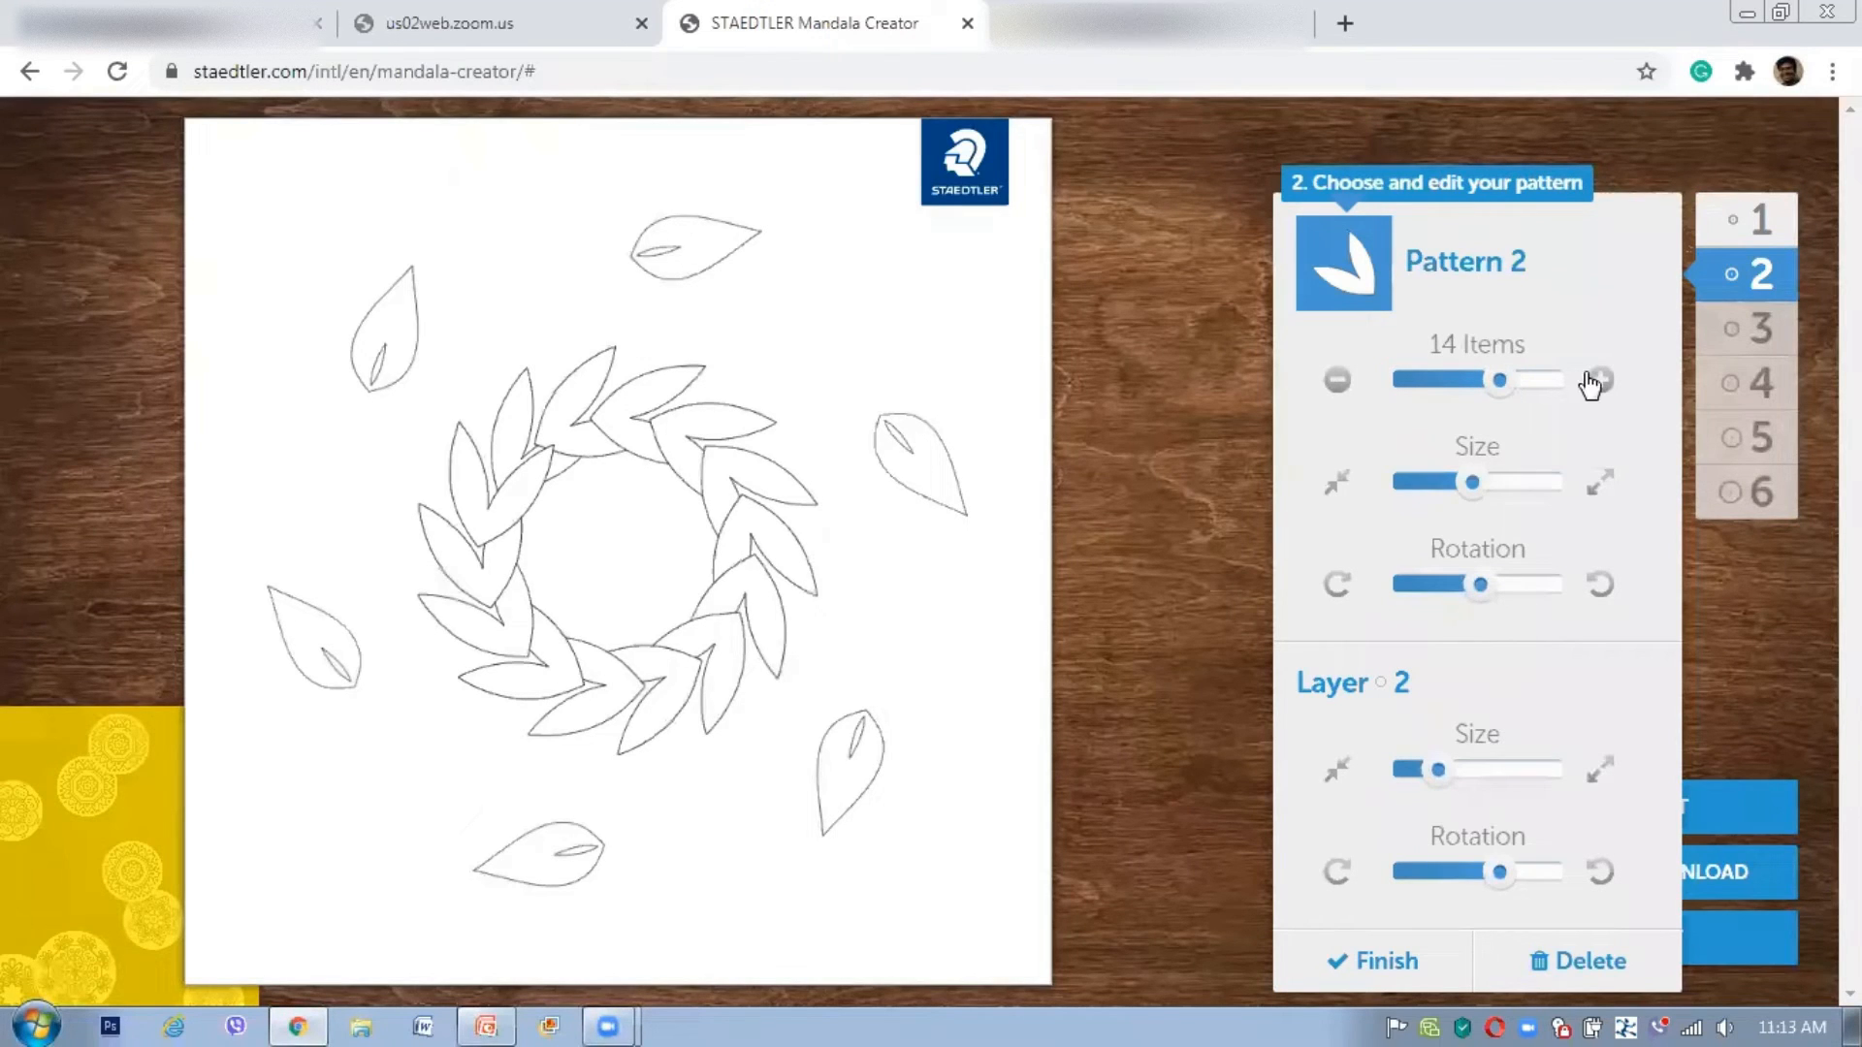
drag(1504, 490, 1525, 492)
Step: Enlarge and rotate the paired leaves, then widen Layer 2 into a large ring
click(1536, 483)
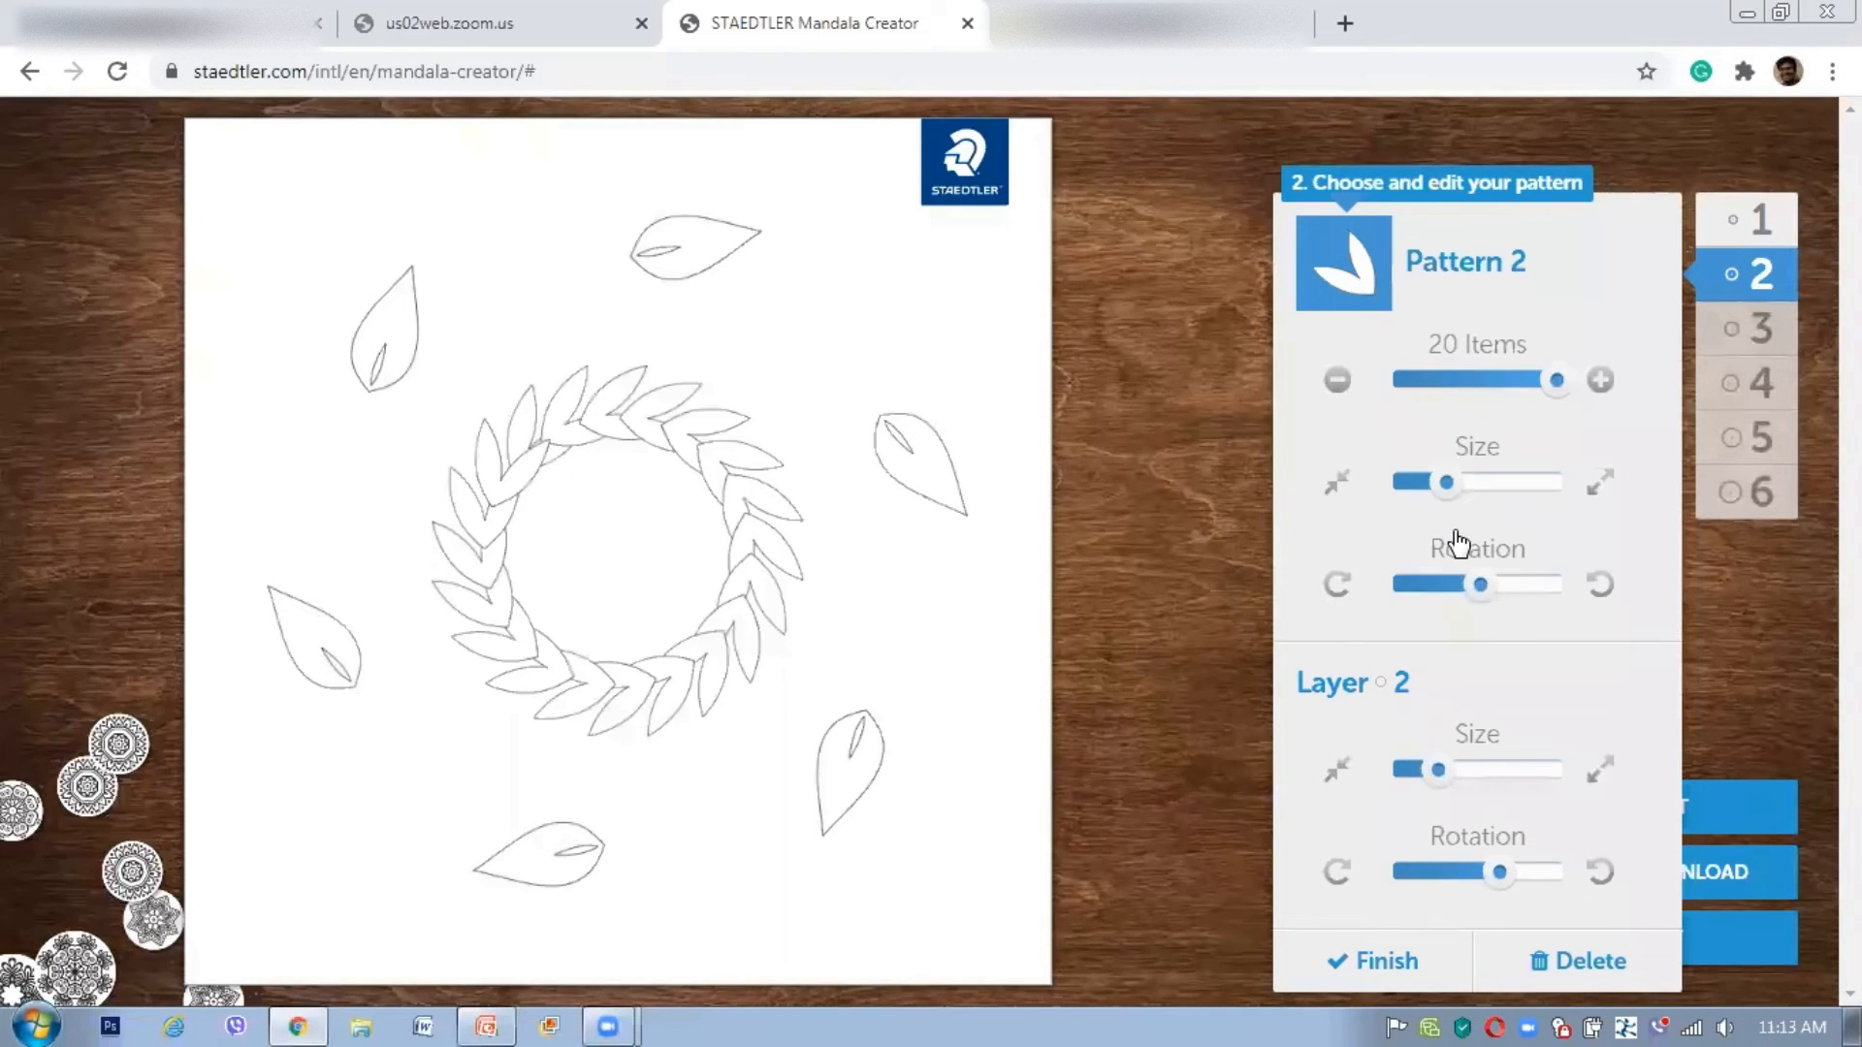
click(1524, 584)
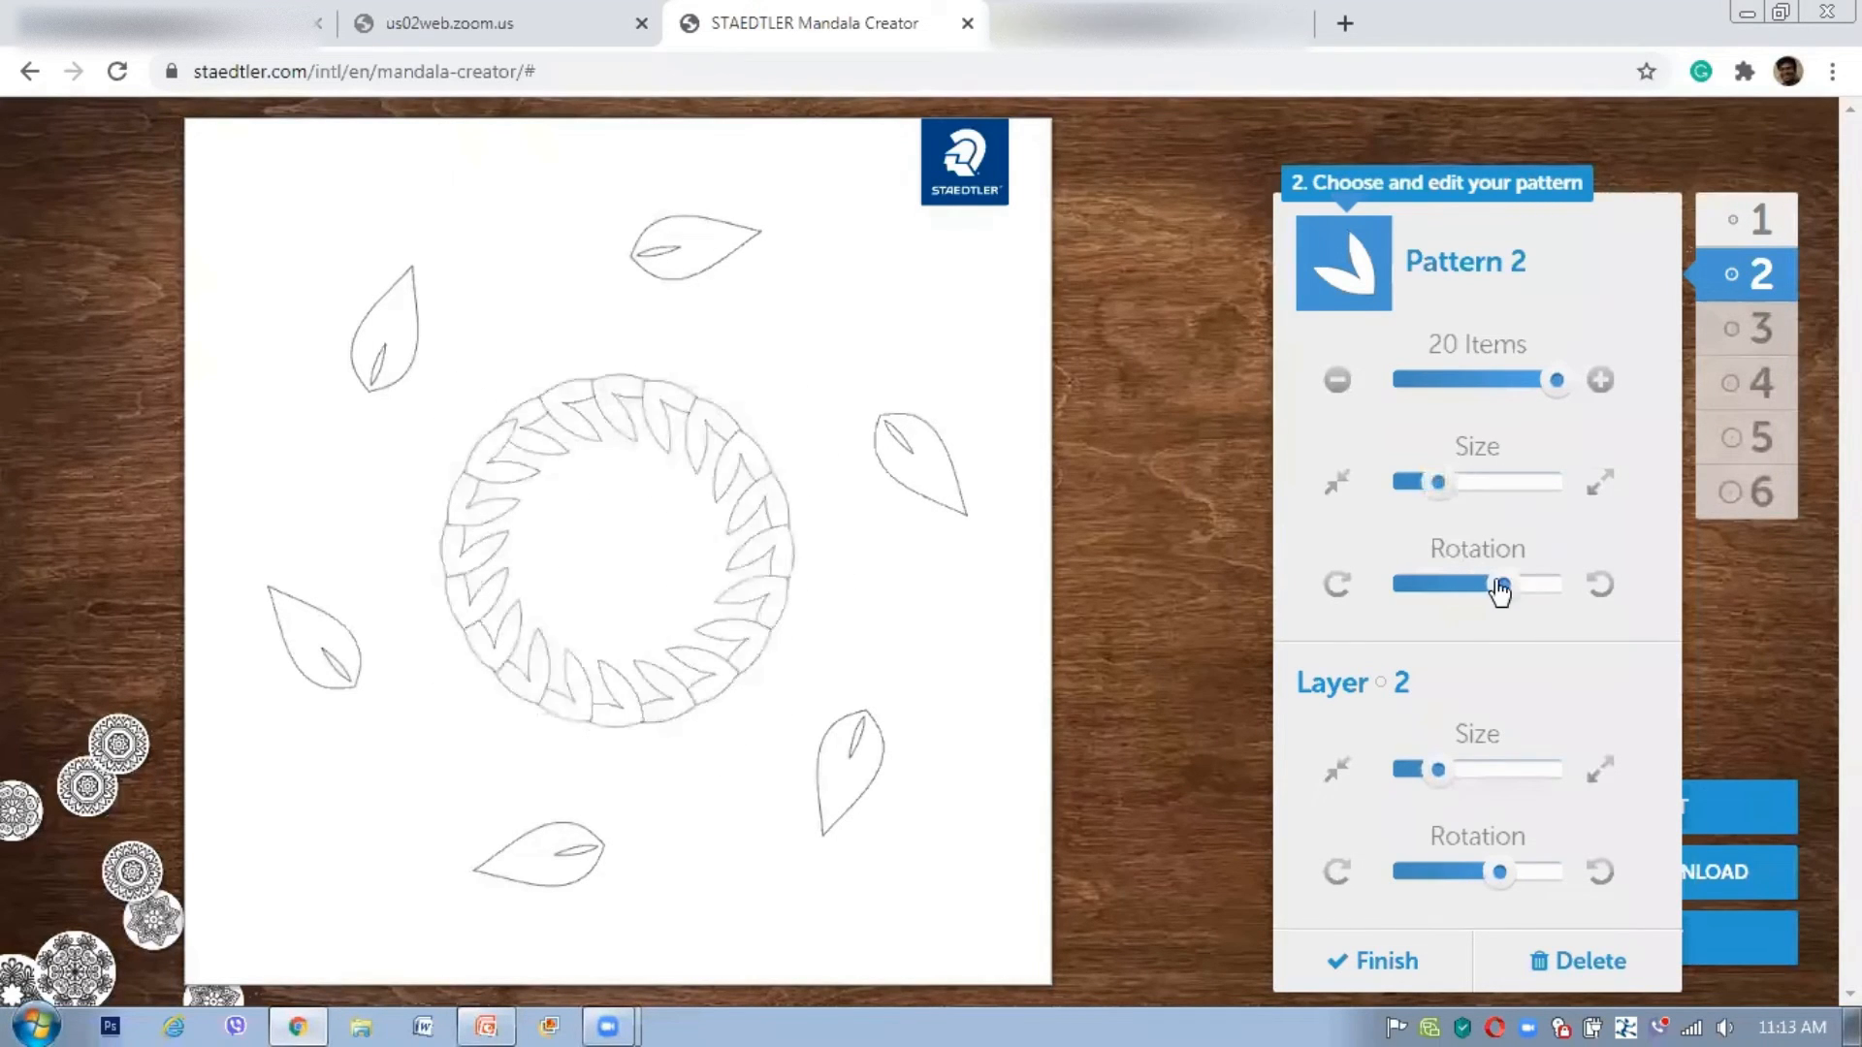
click(1496, 586)
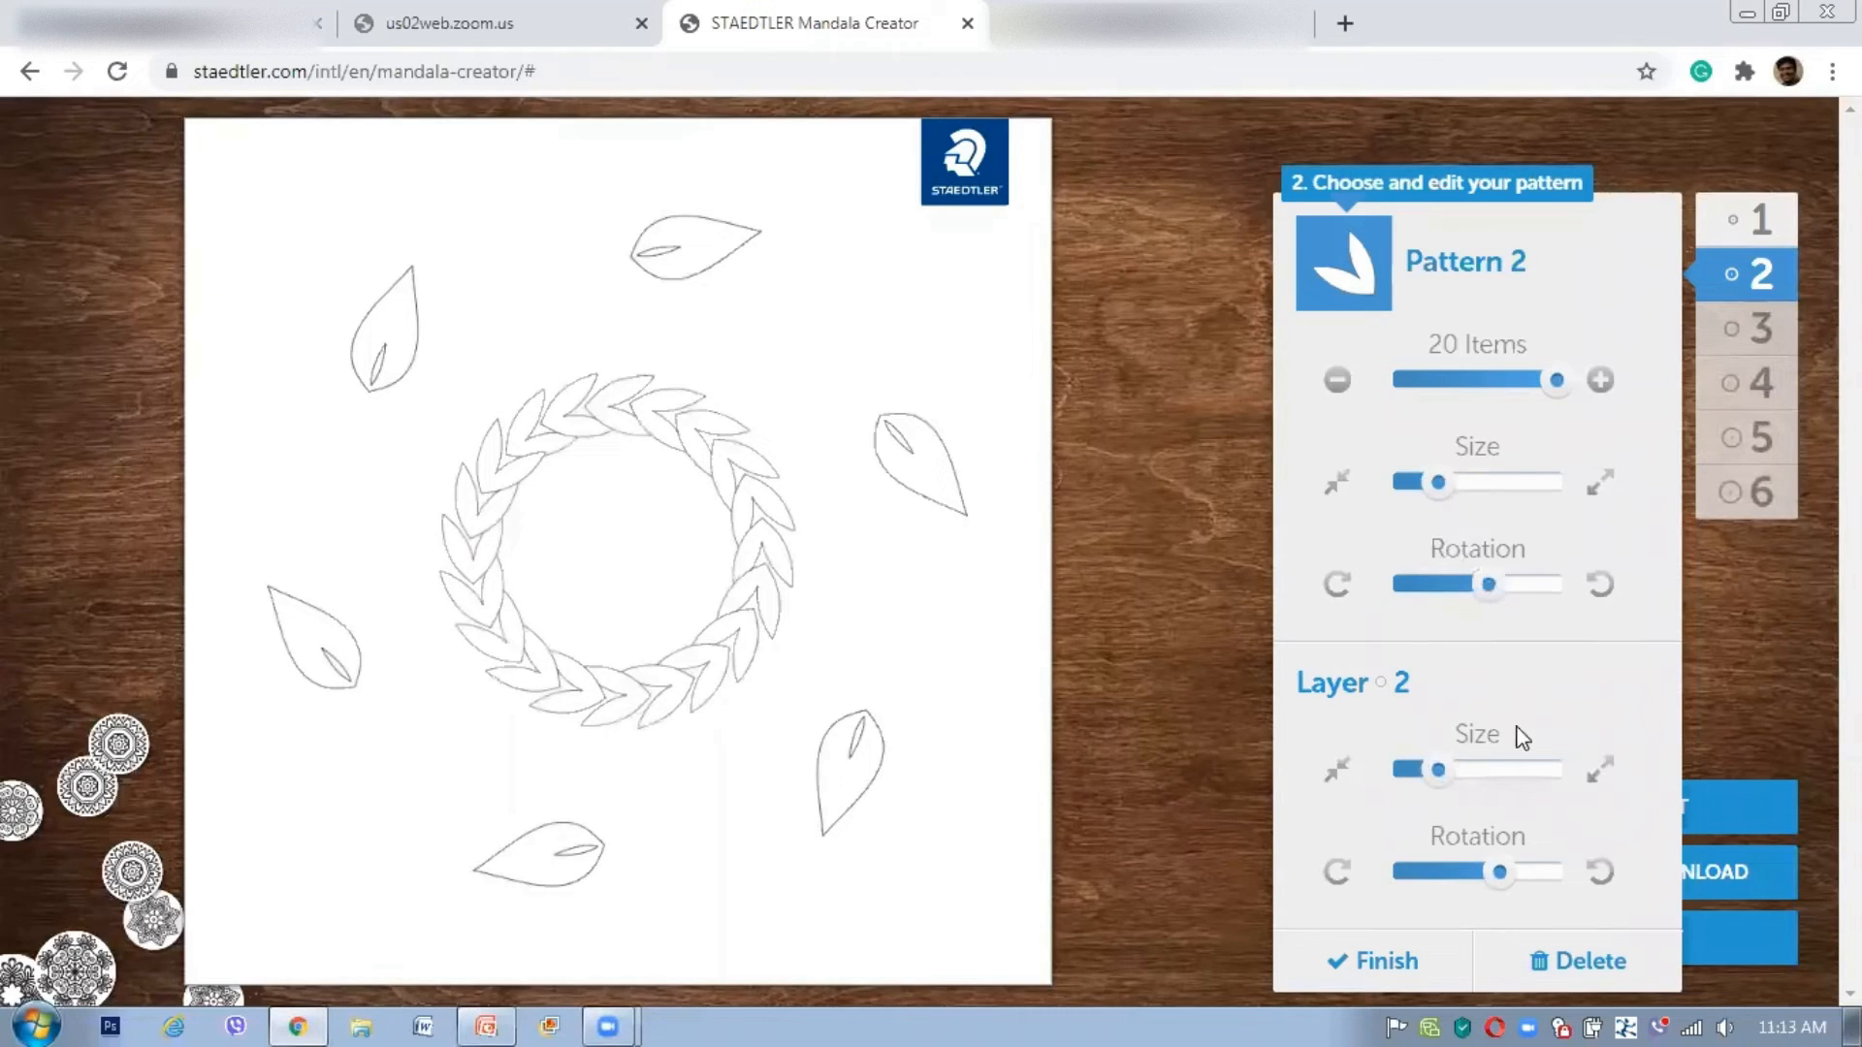
click(1489, 772)
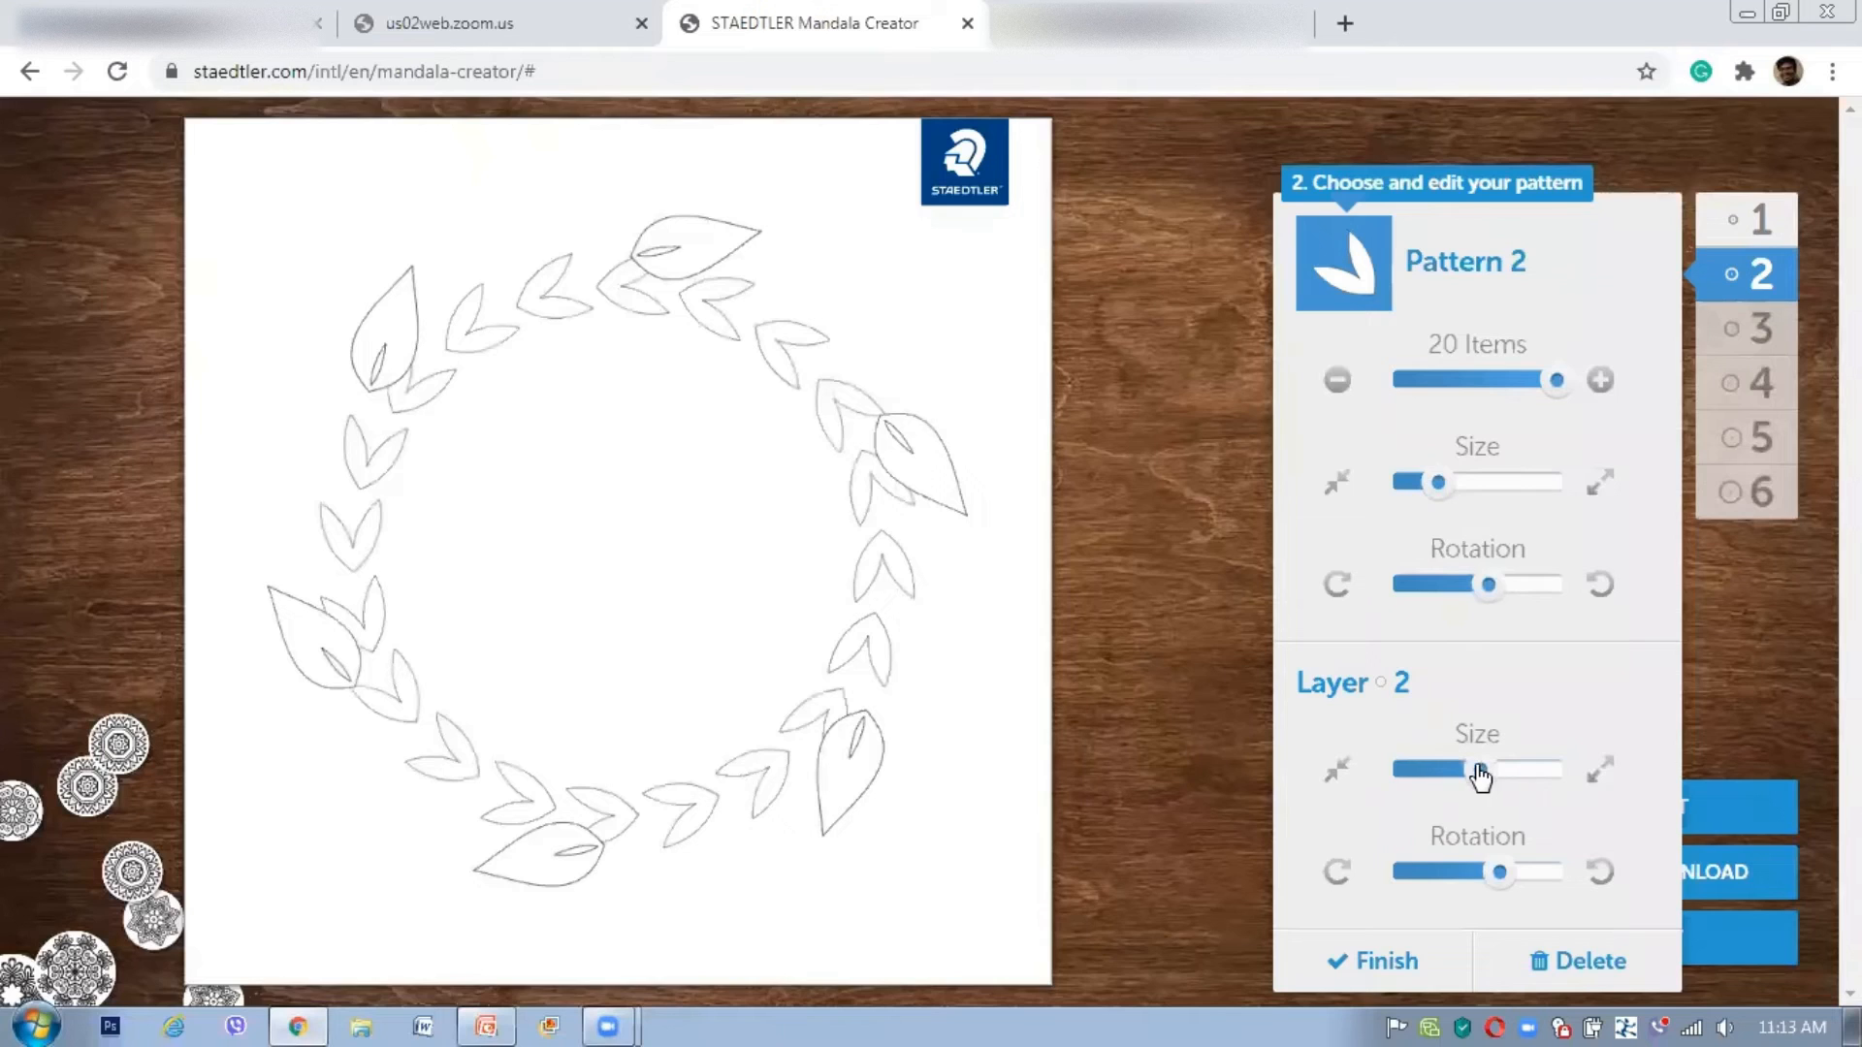
drag(1480, 775, 1475, 773)
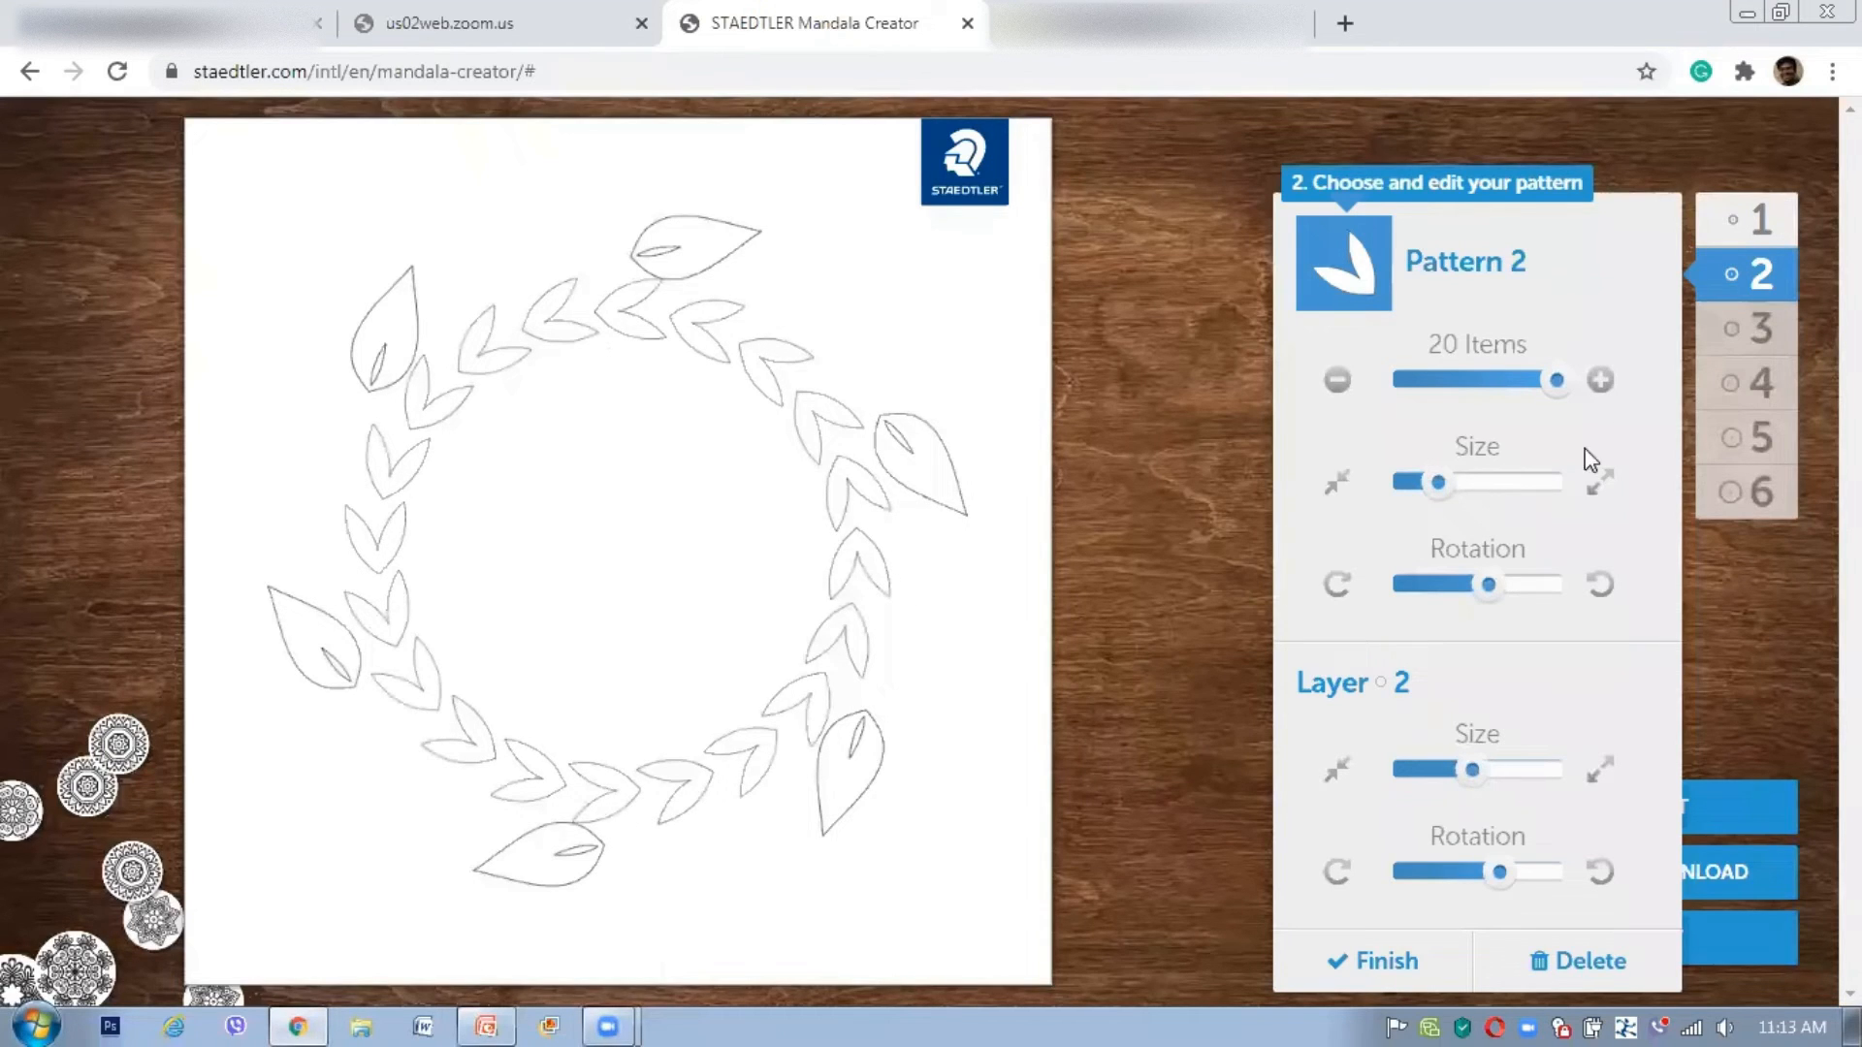
Step: Give layer 3 the heptagon pattern, trying 14 and 16 items before settling on 10
click(1732, 335)
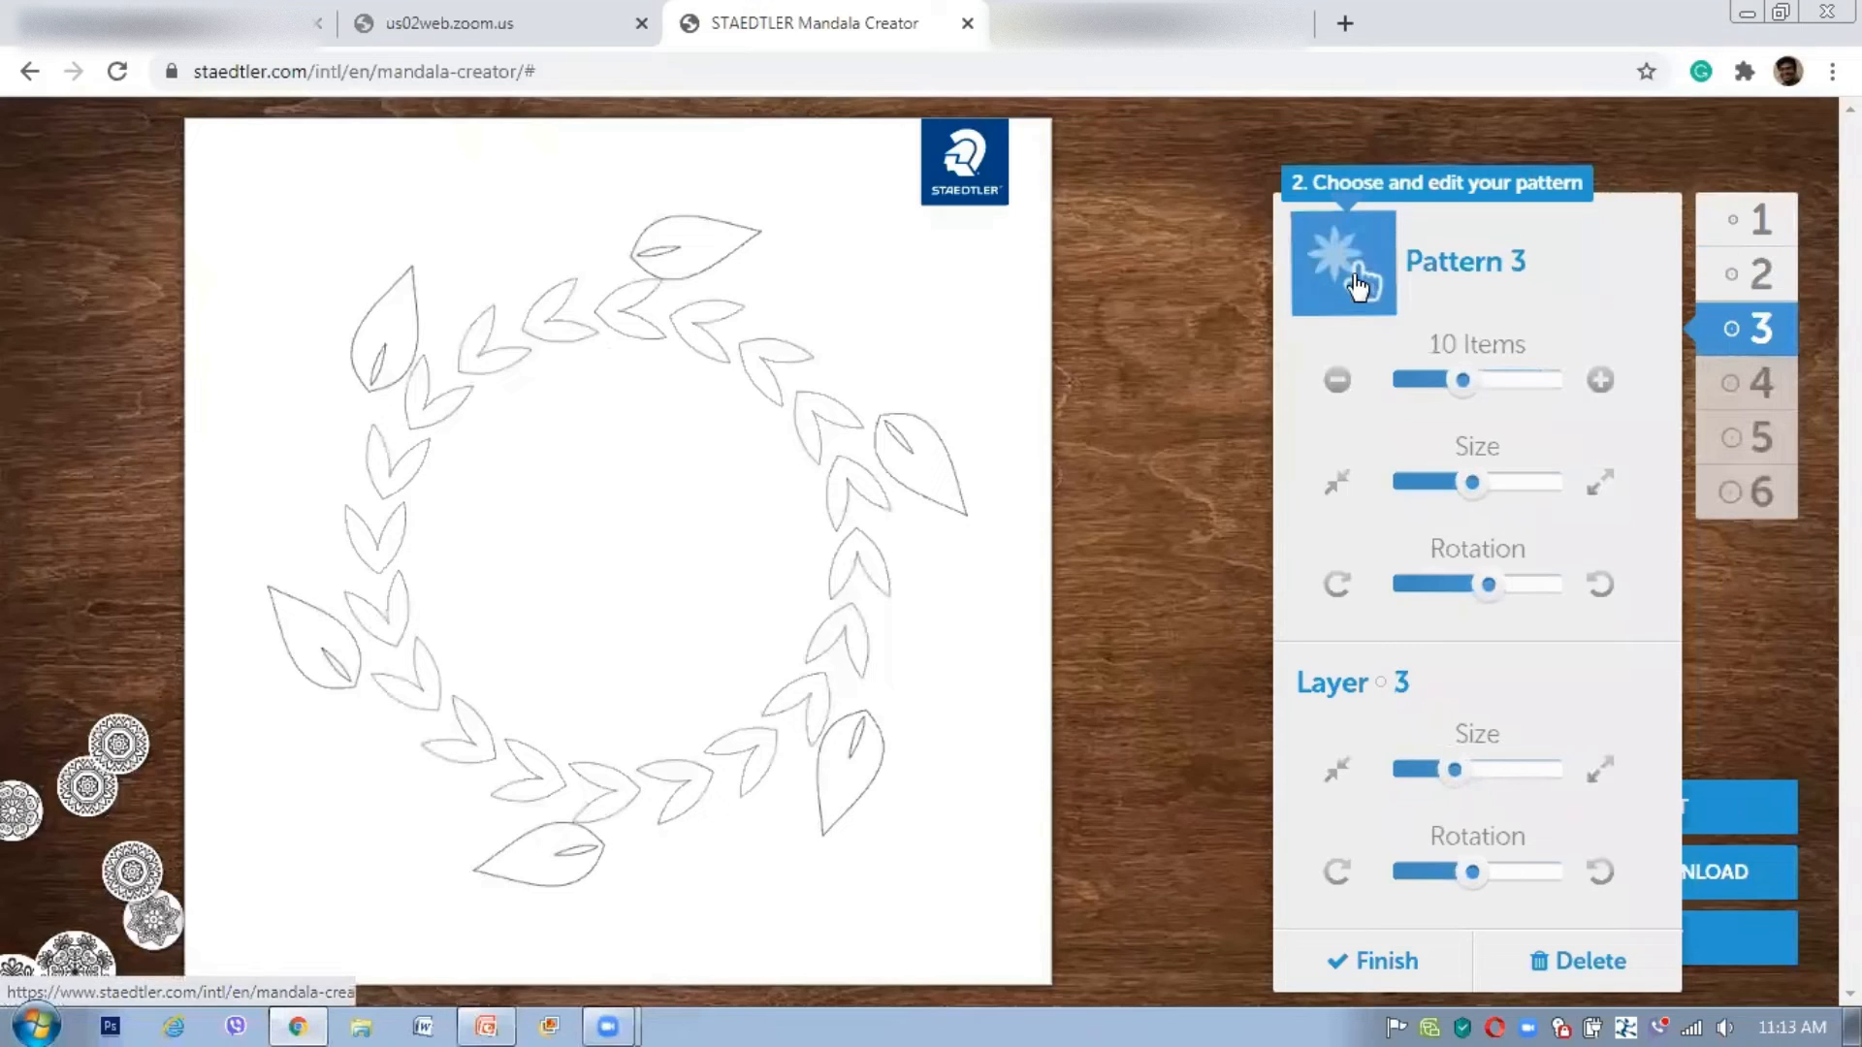
click(1357, 286)
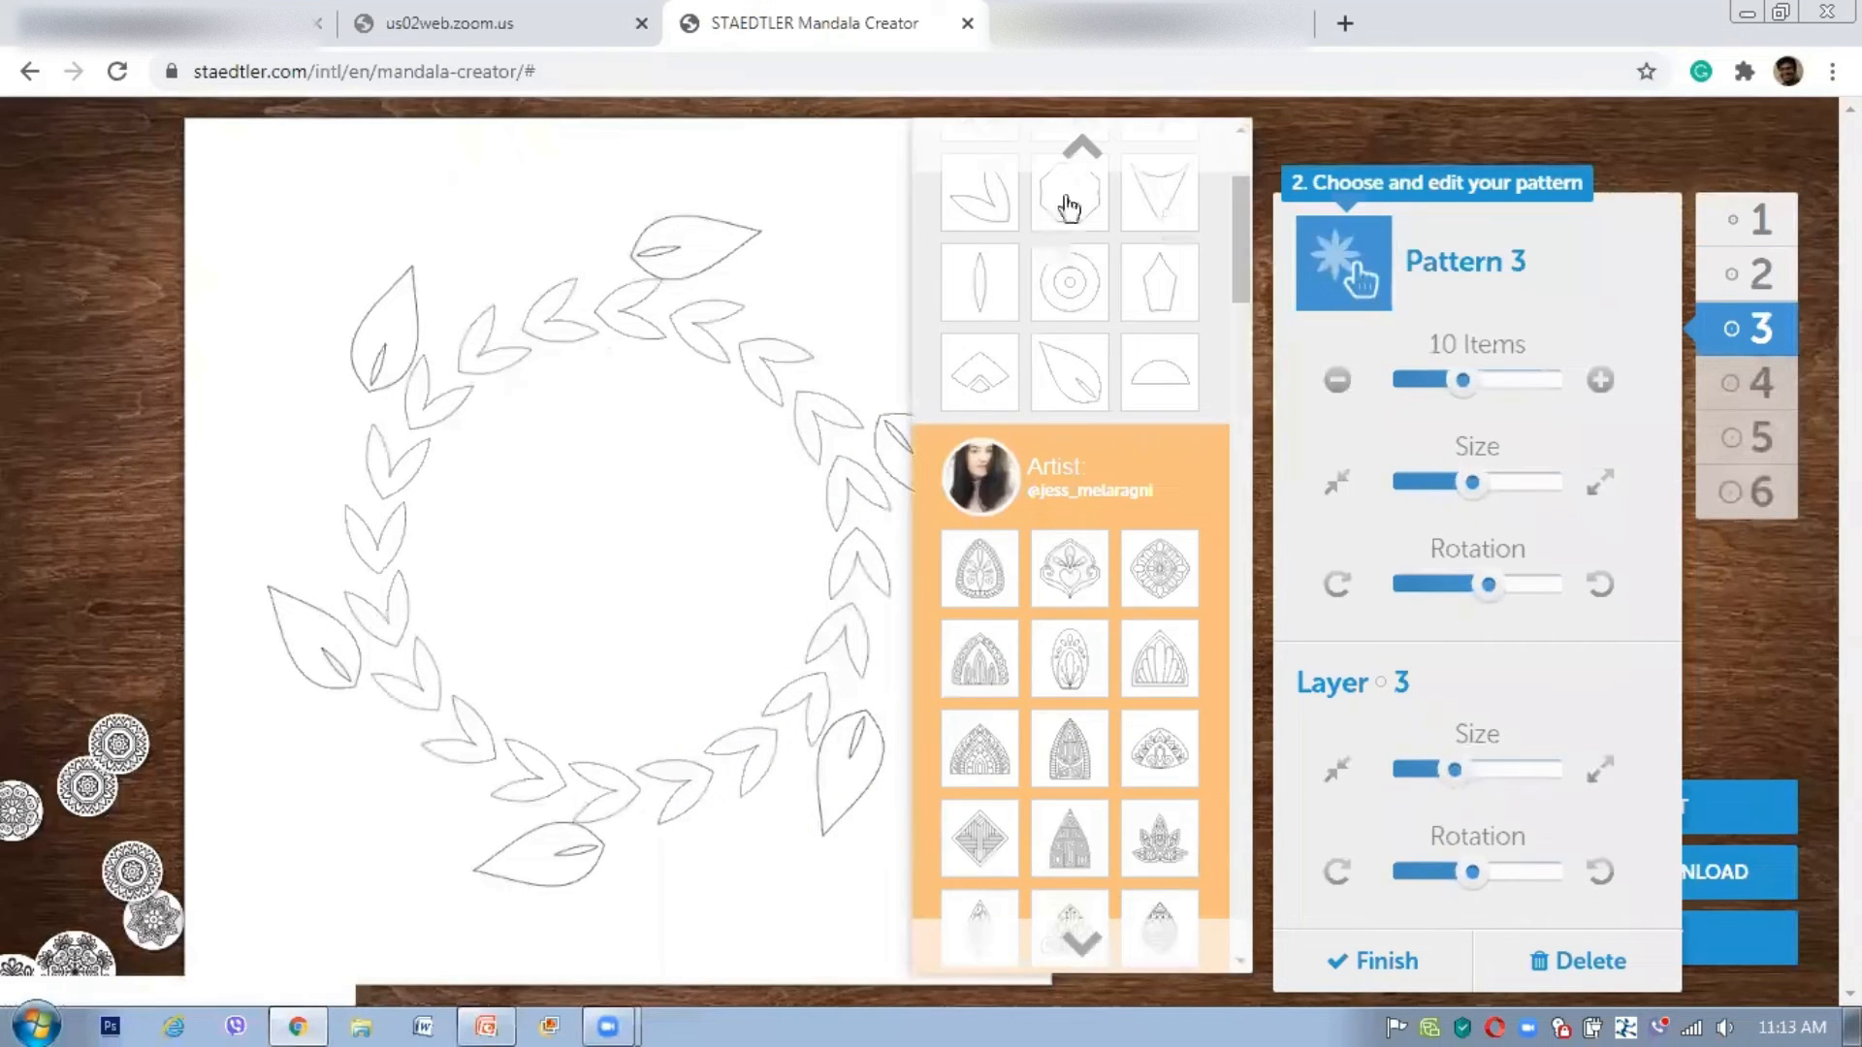
click(1085, 228)
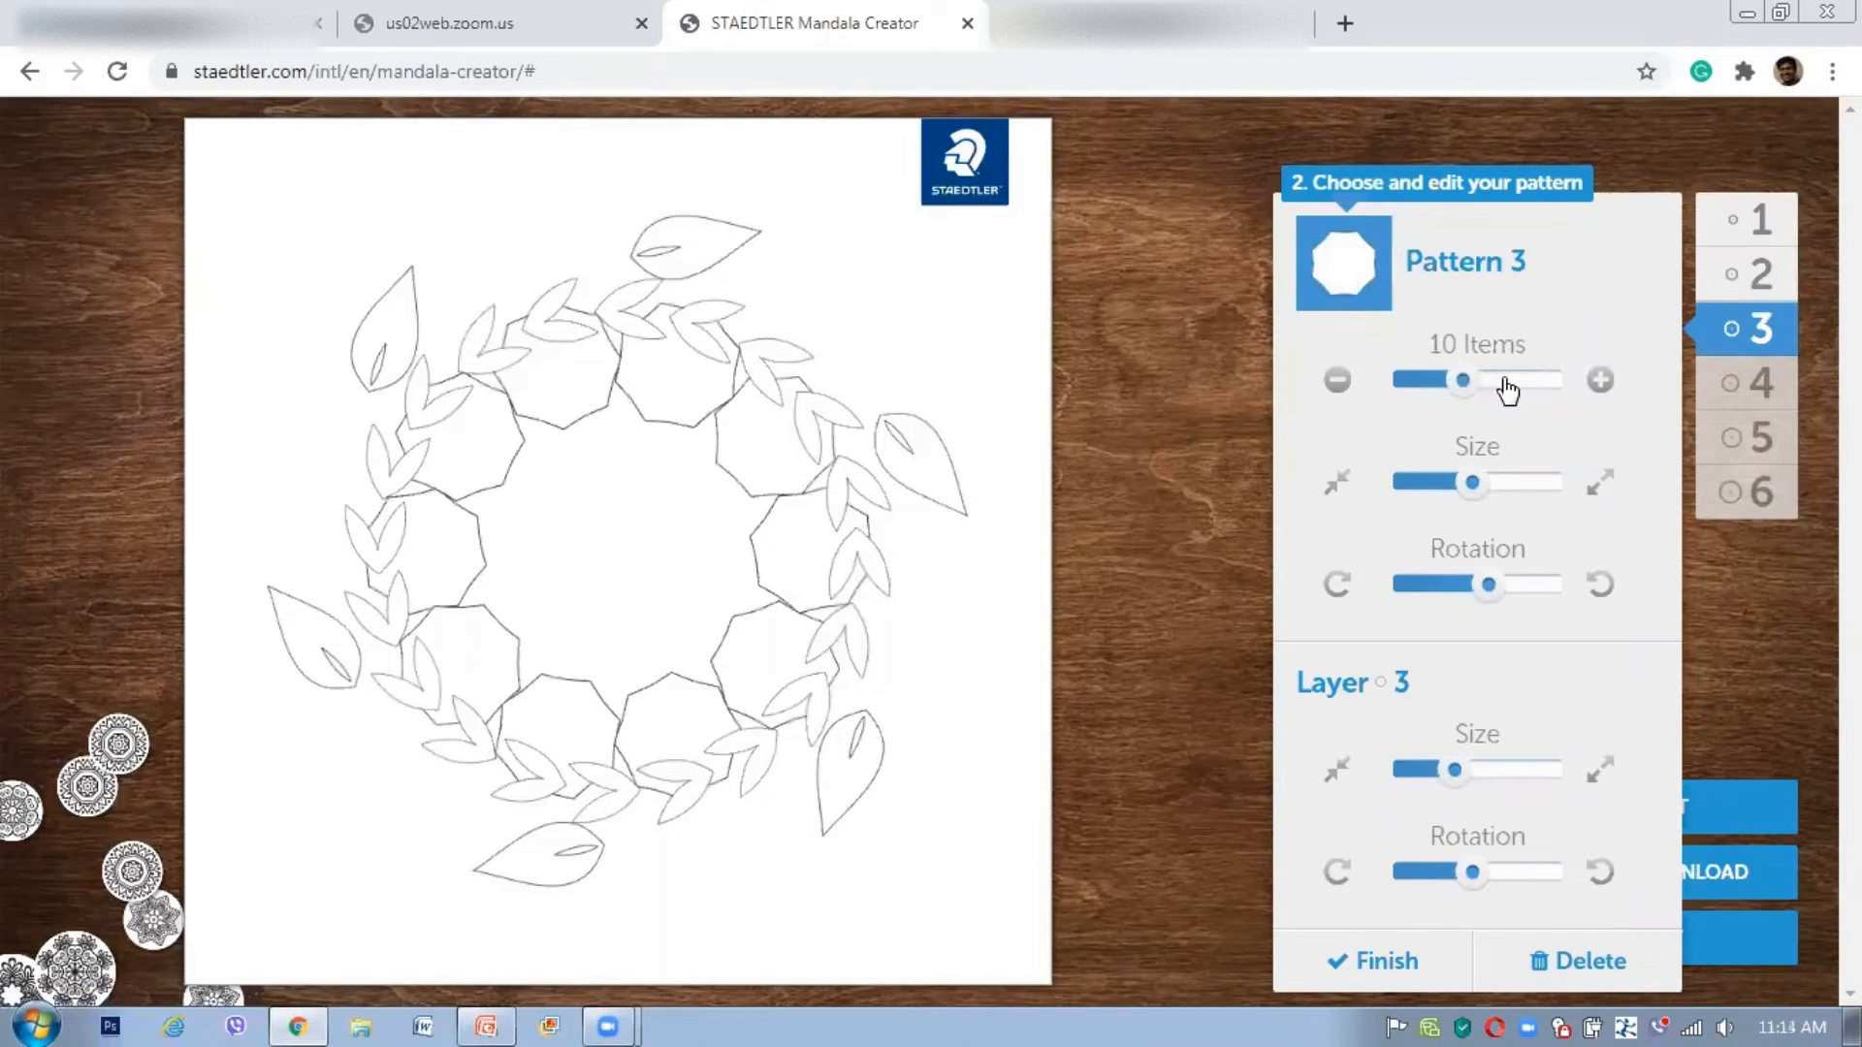
click(1504, 384)
click(1518, 382)
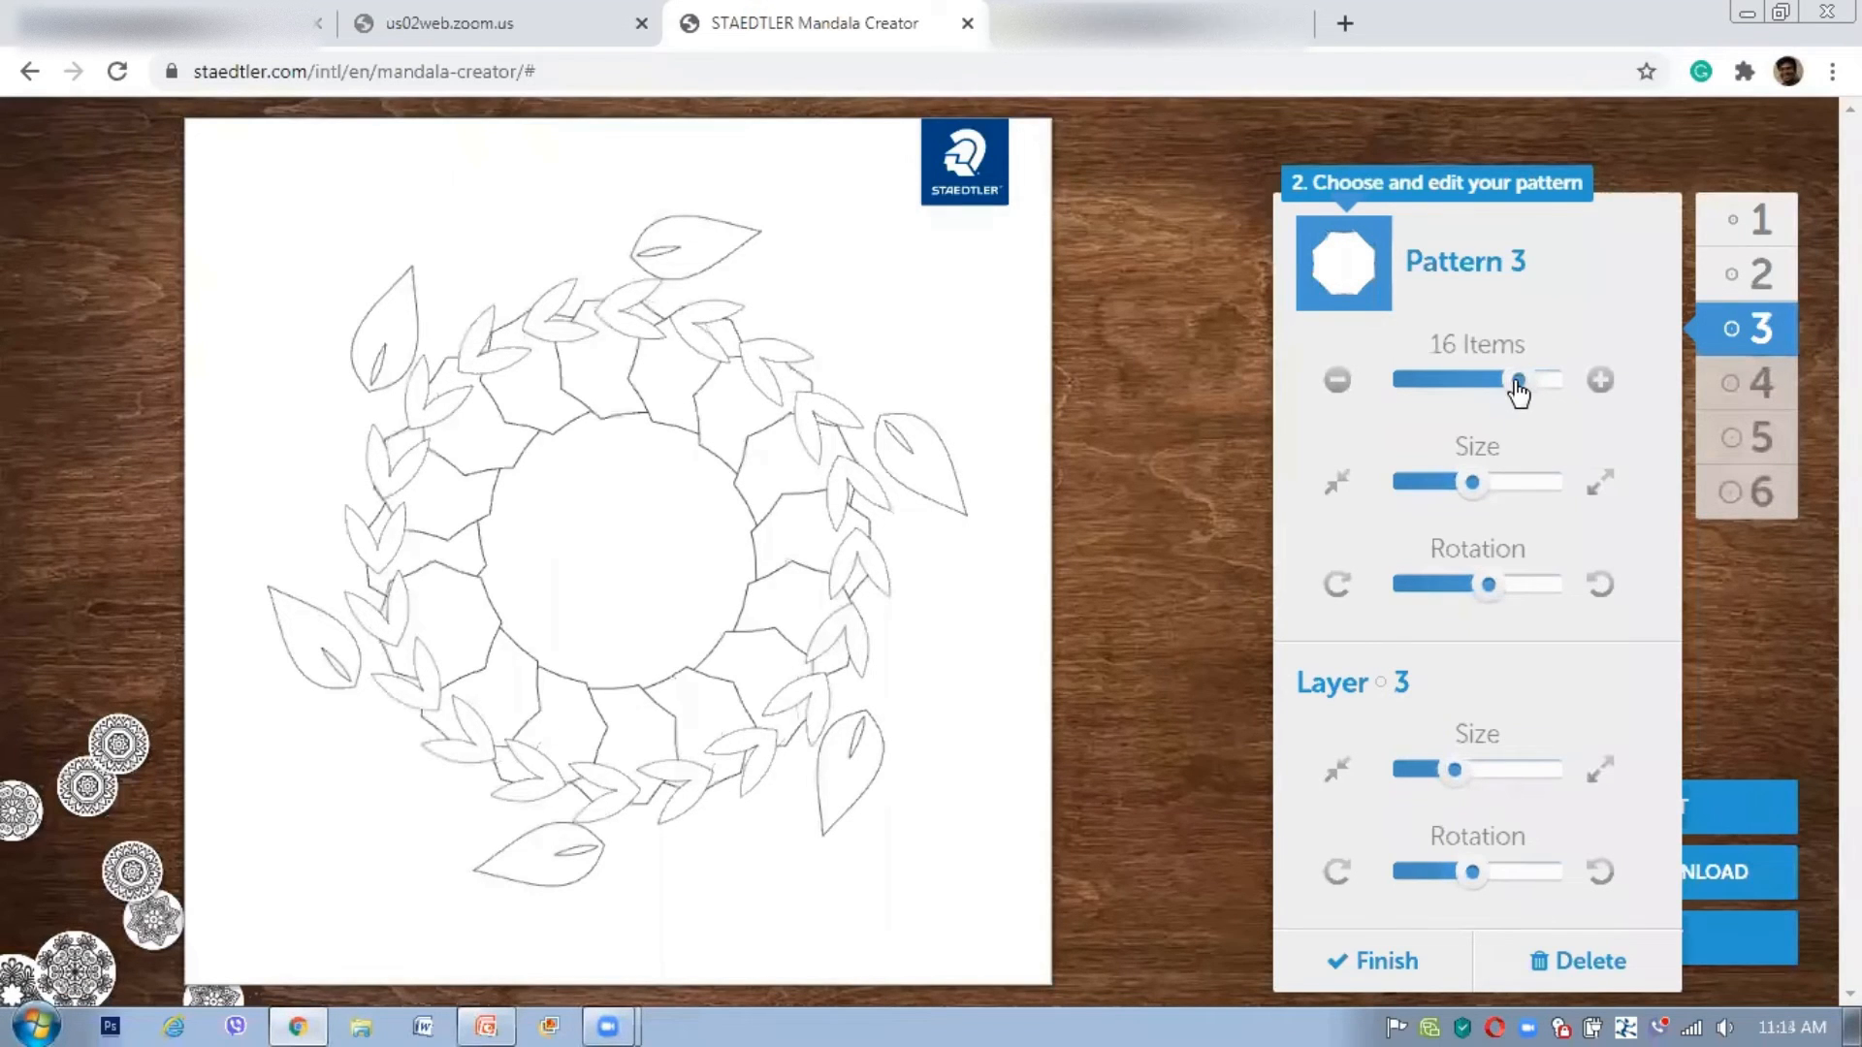
click(1466, 383)
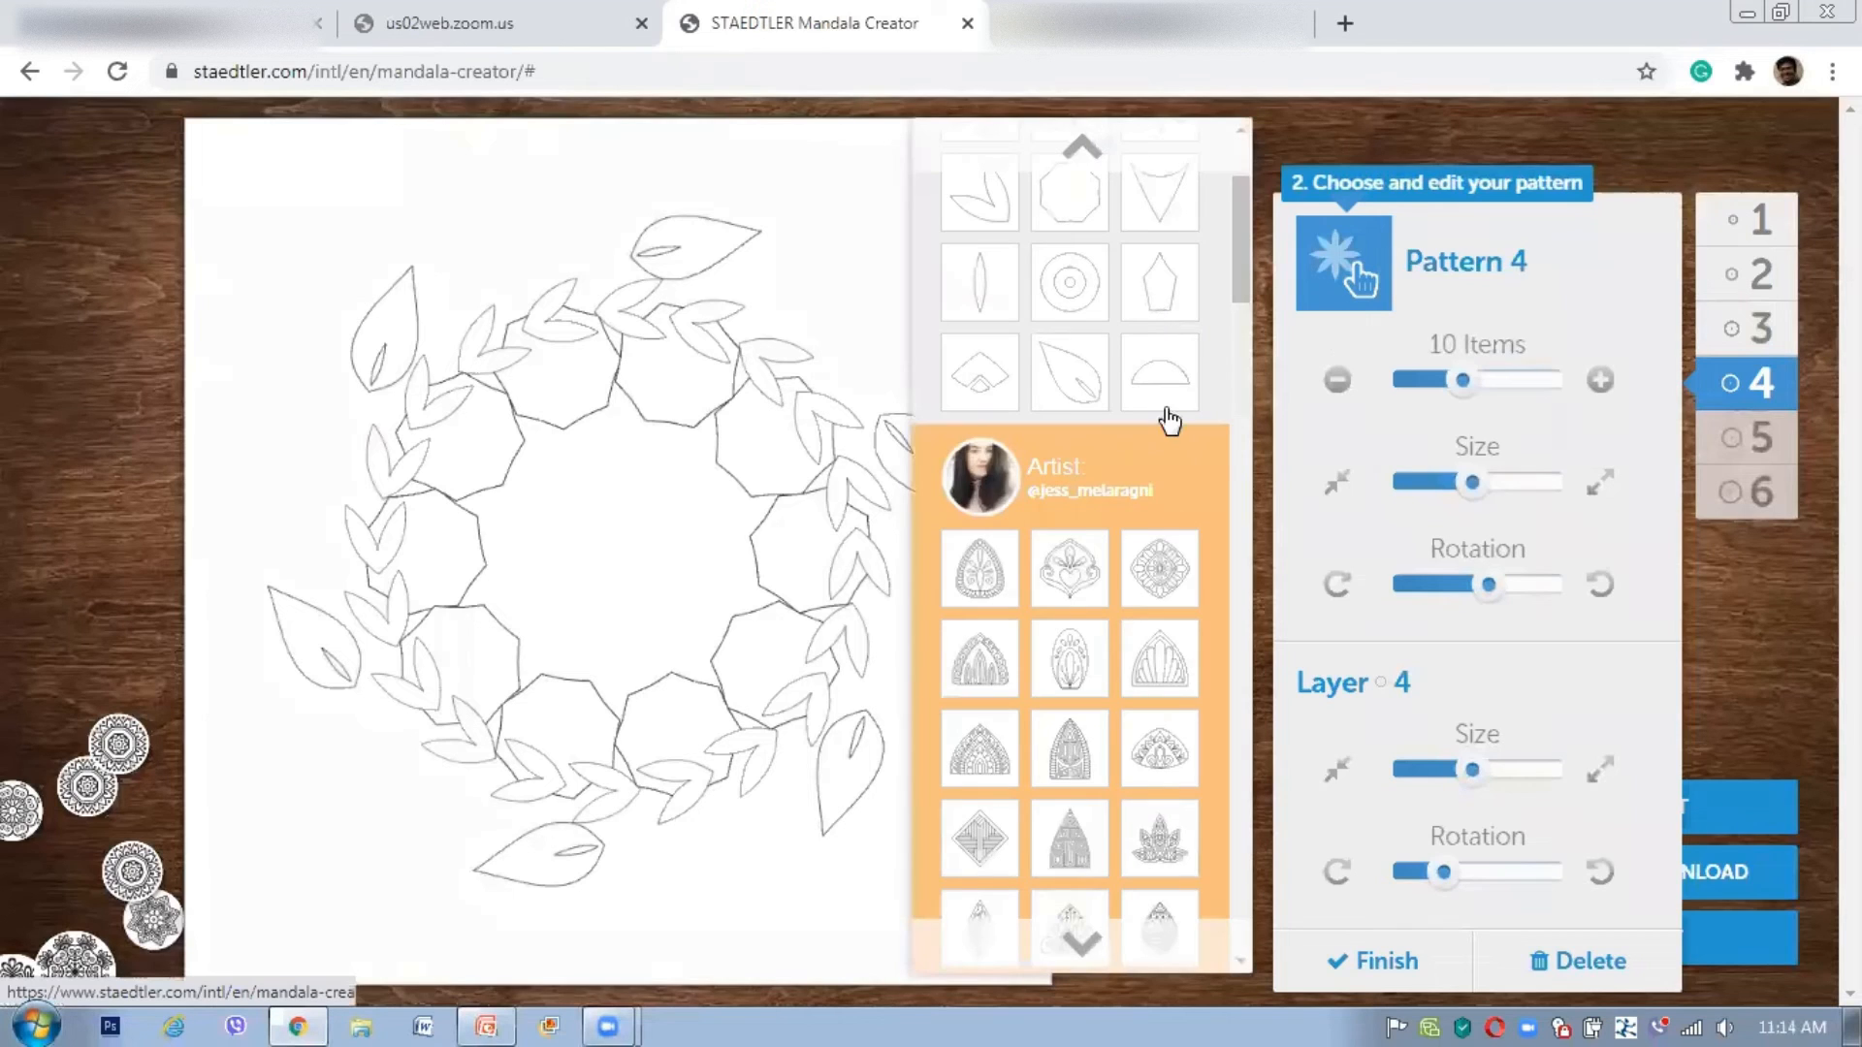
Step: Set layer 4 to the triangle pattern with 20 items at maximum size
click(1161, 211)
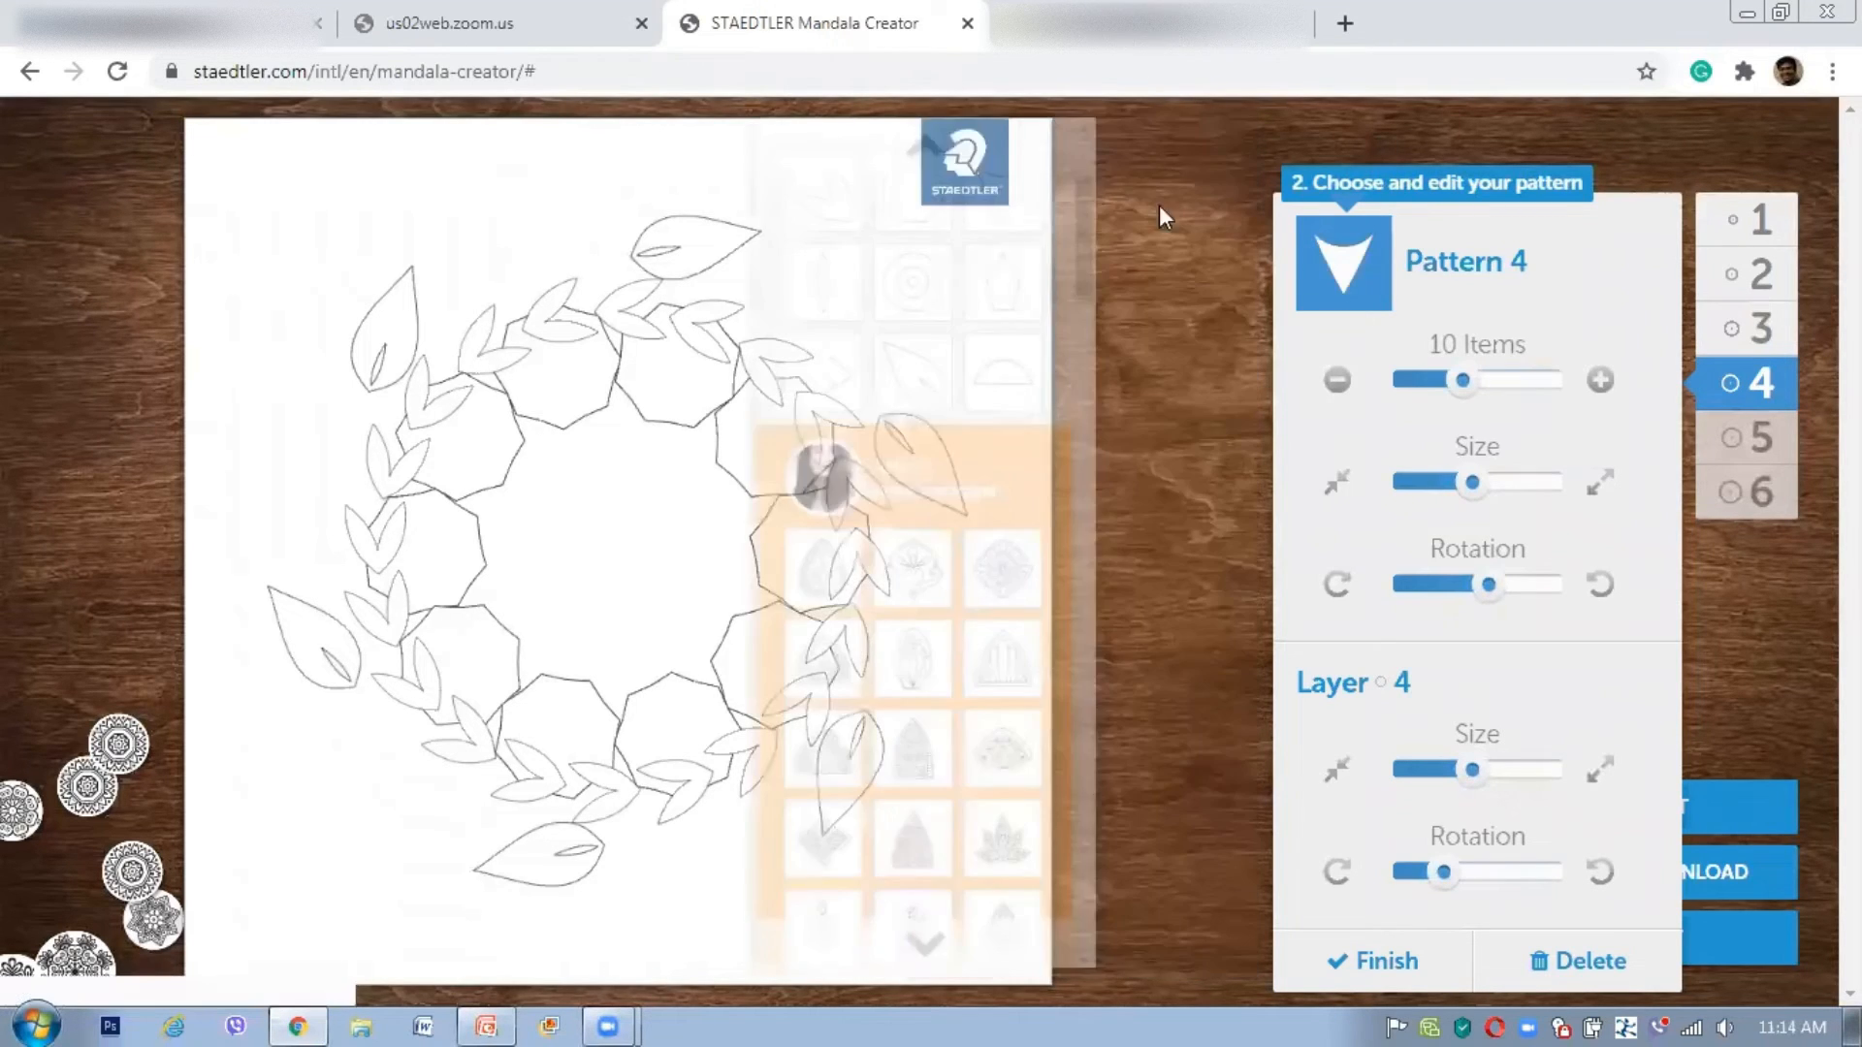
drag(1541, 393, 1598, 407)
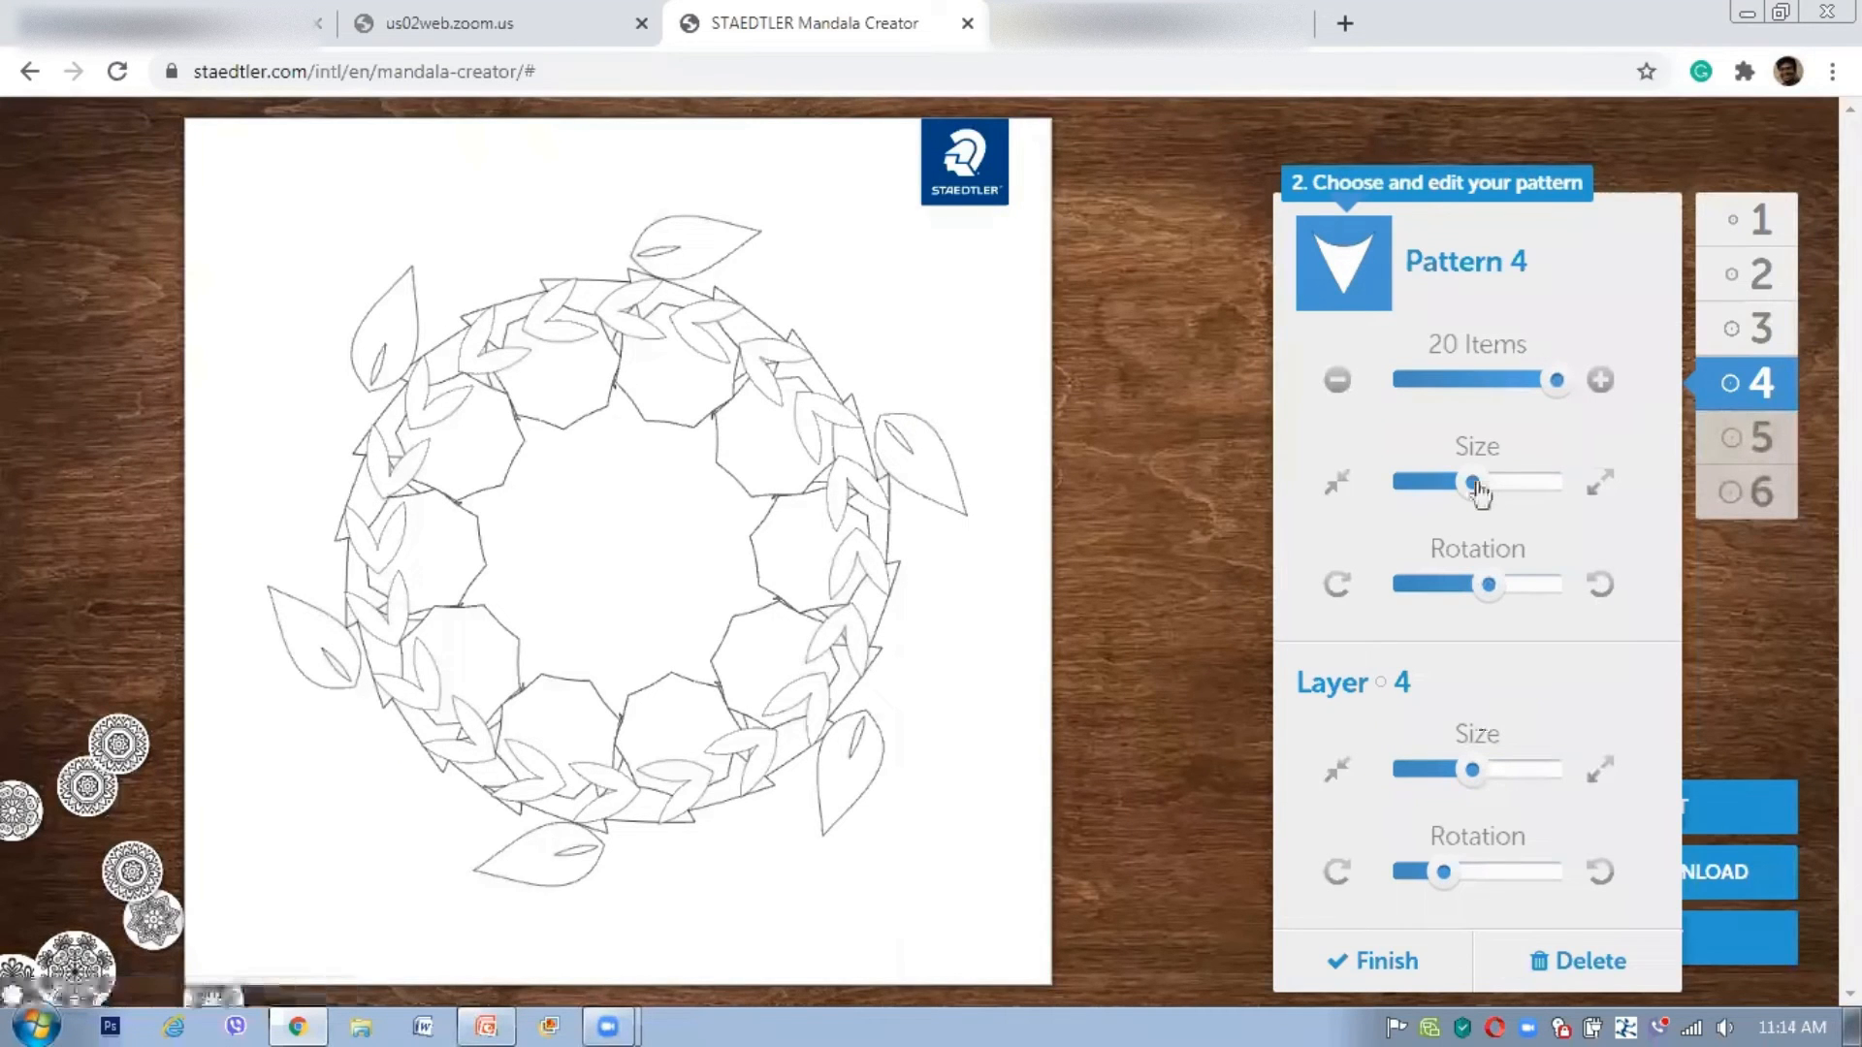
click(1592, 493)
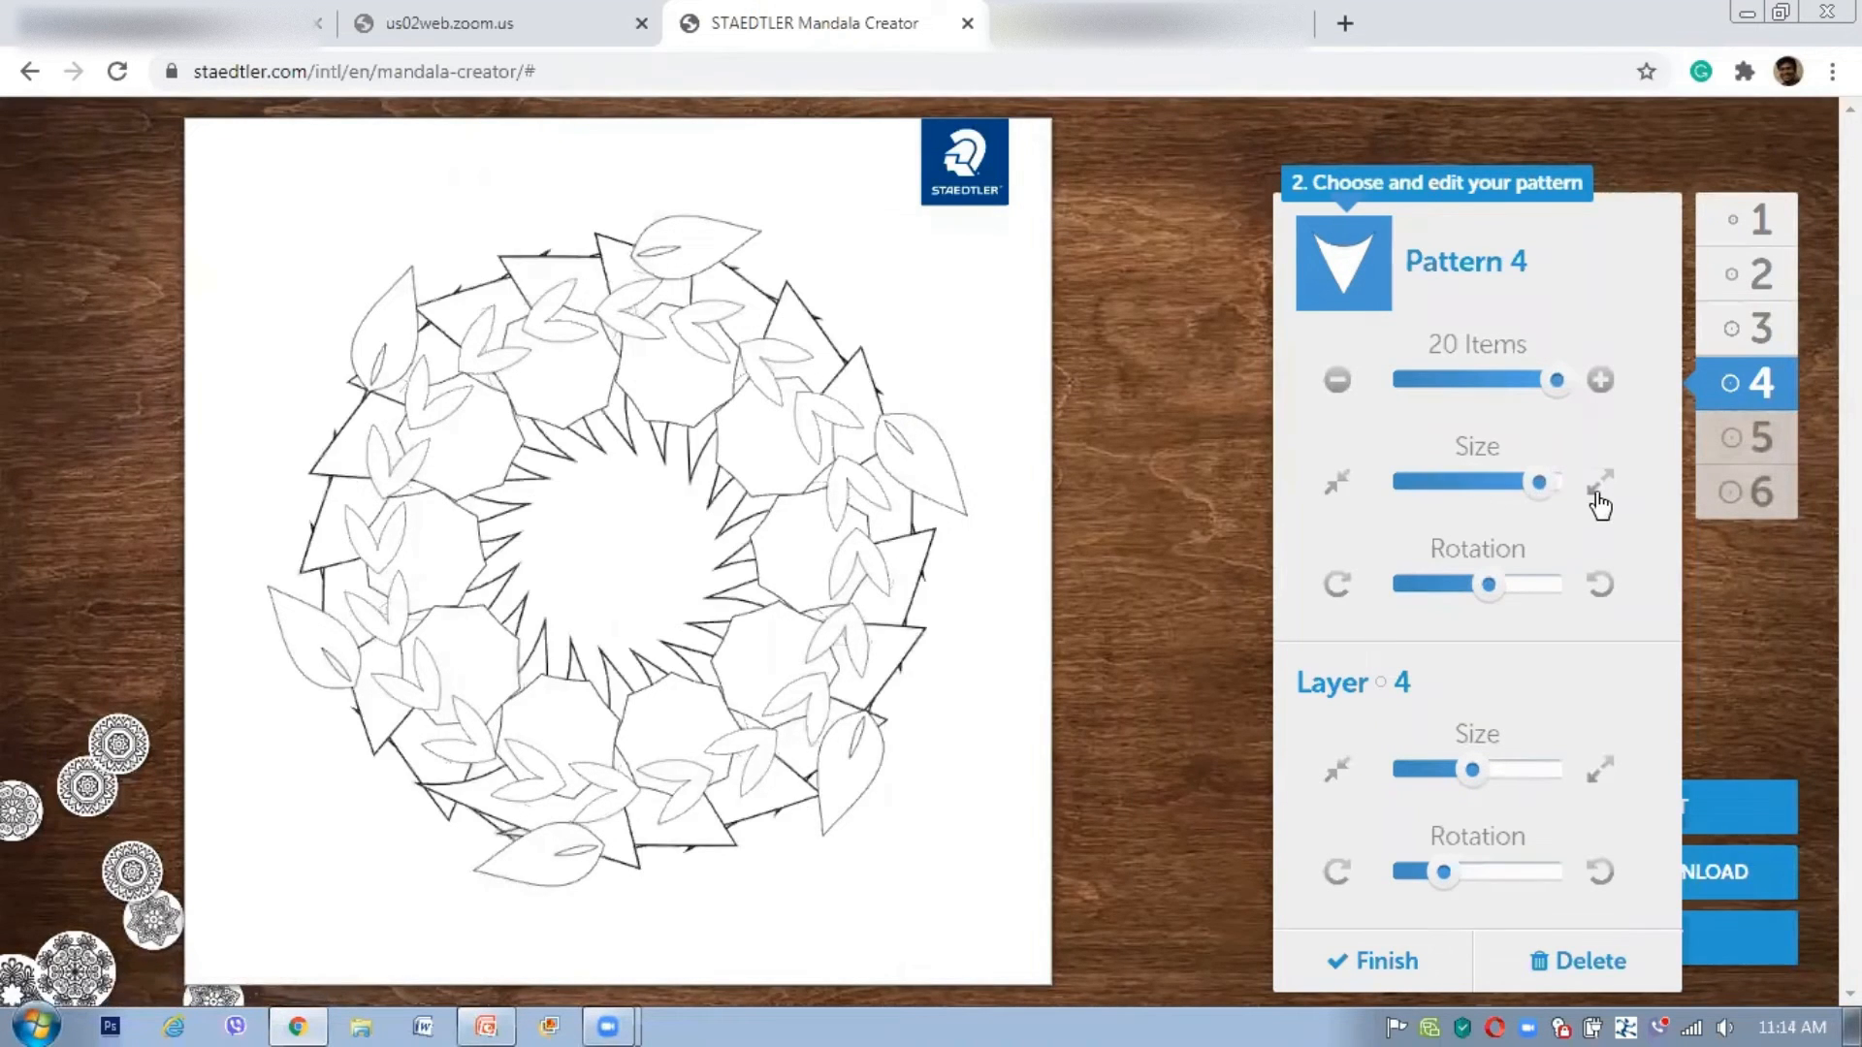
click(1600, 490)
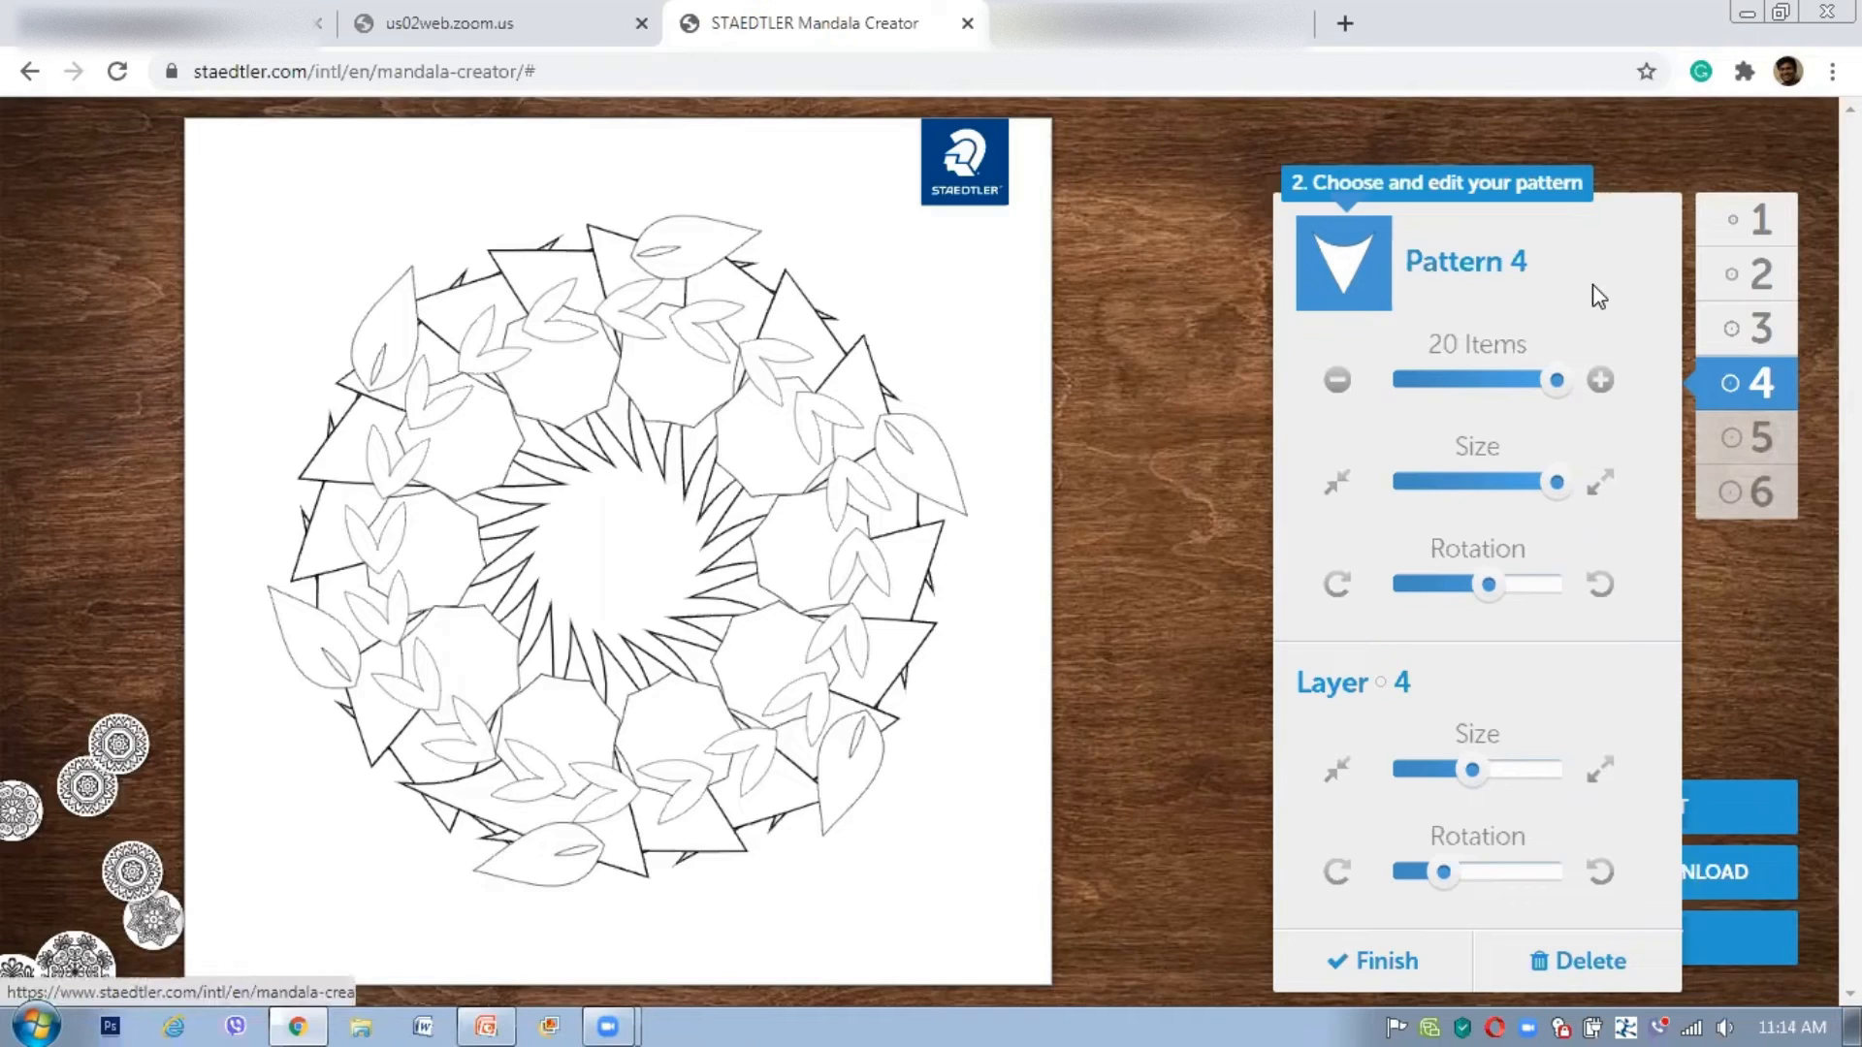
Step: Widen and slightly rotate the triangle layer, then finish editing the mandala
drag(1473, 771, 1502, 786)
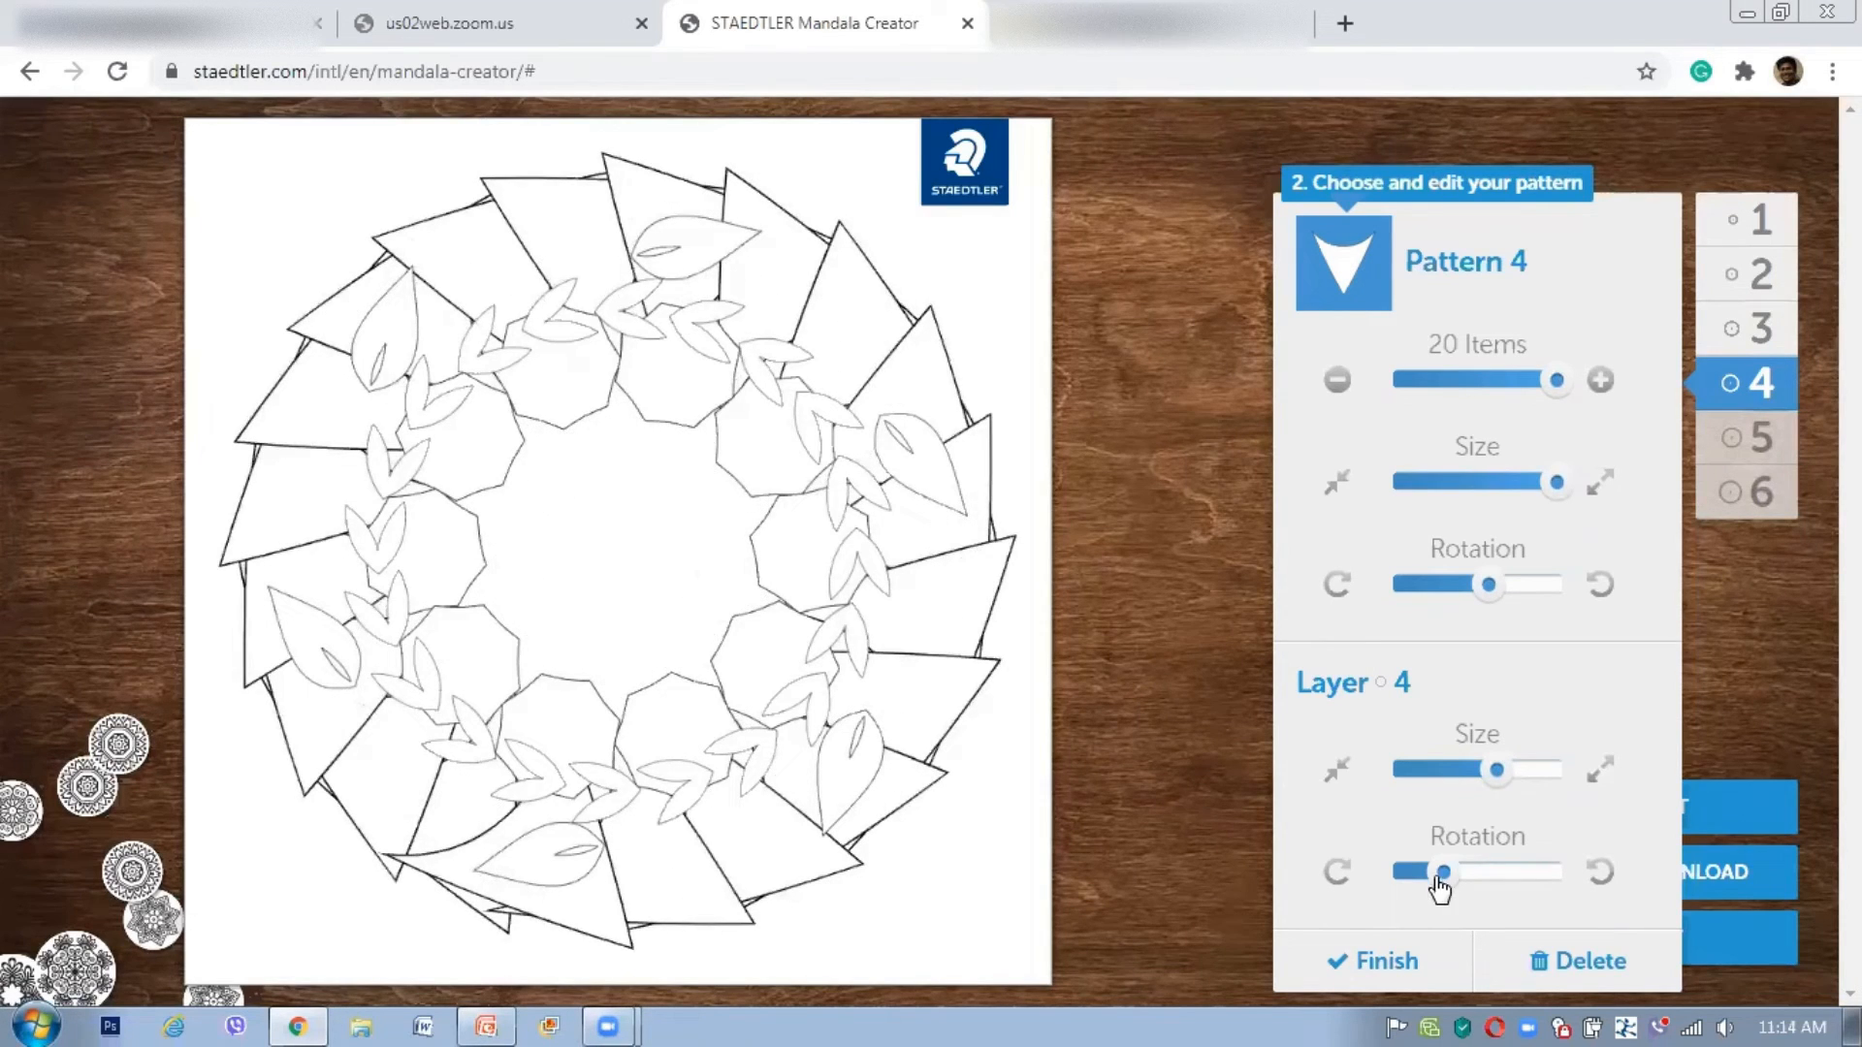
drag(1472, 882, 1454, 881)
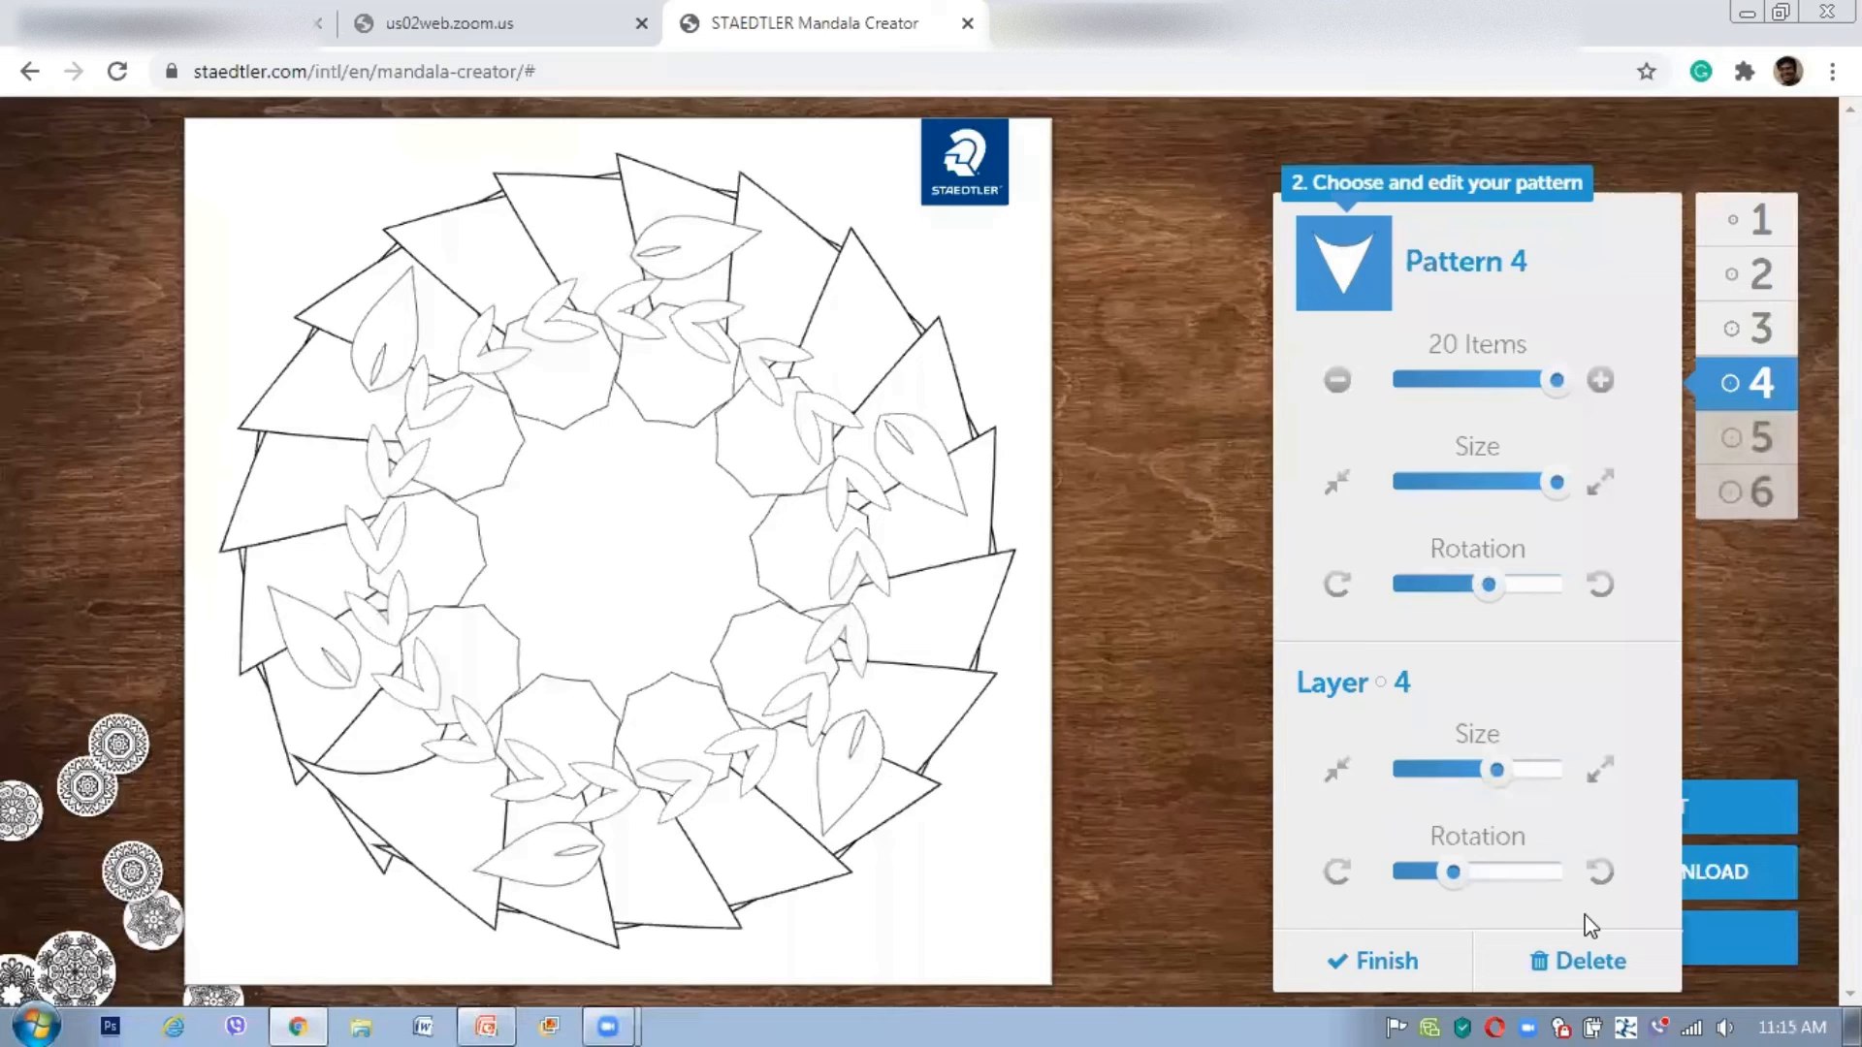
click(1379, 962)
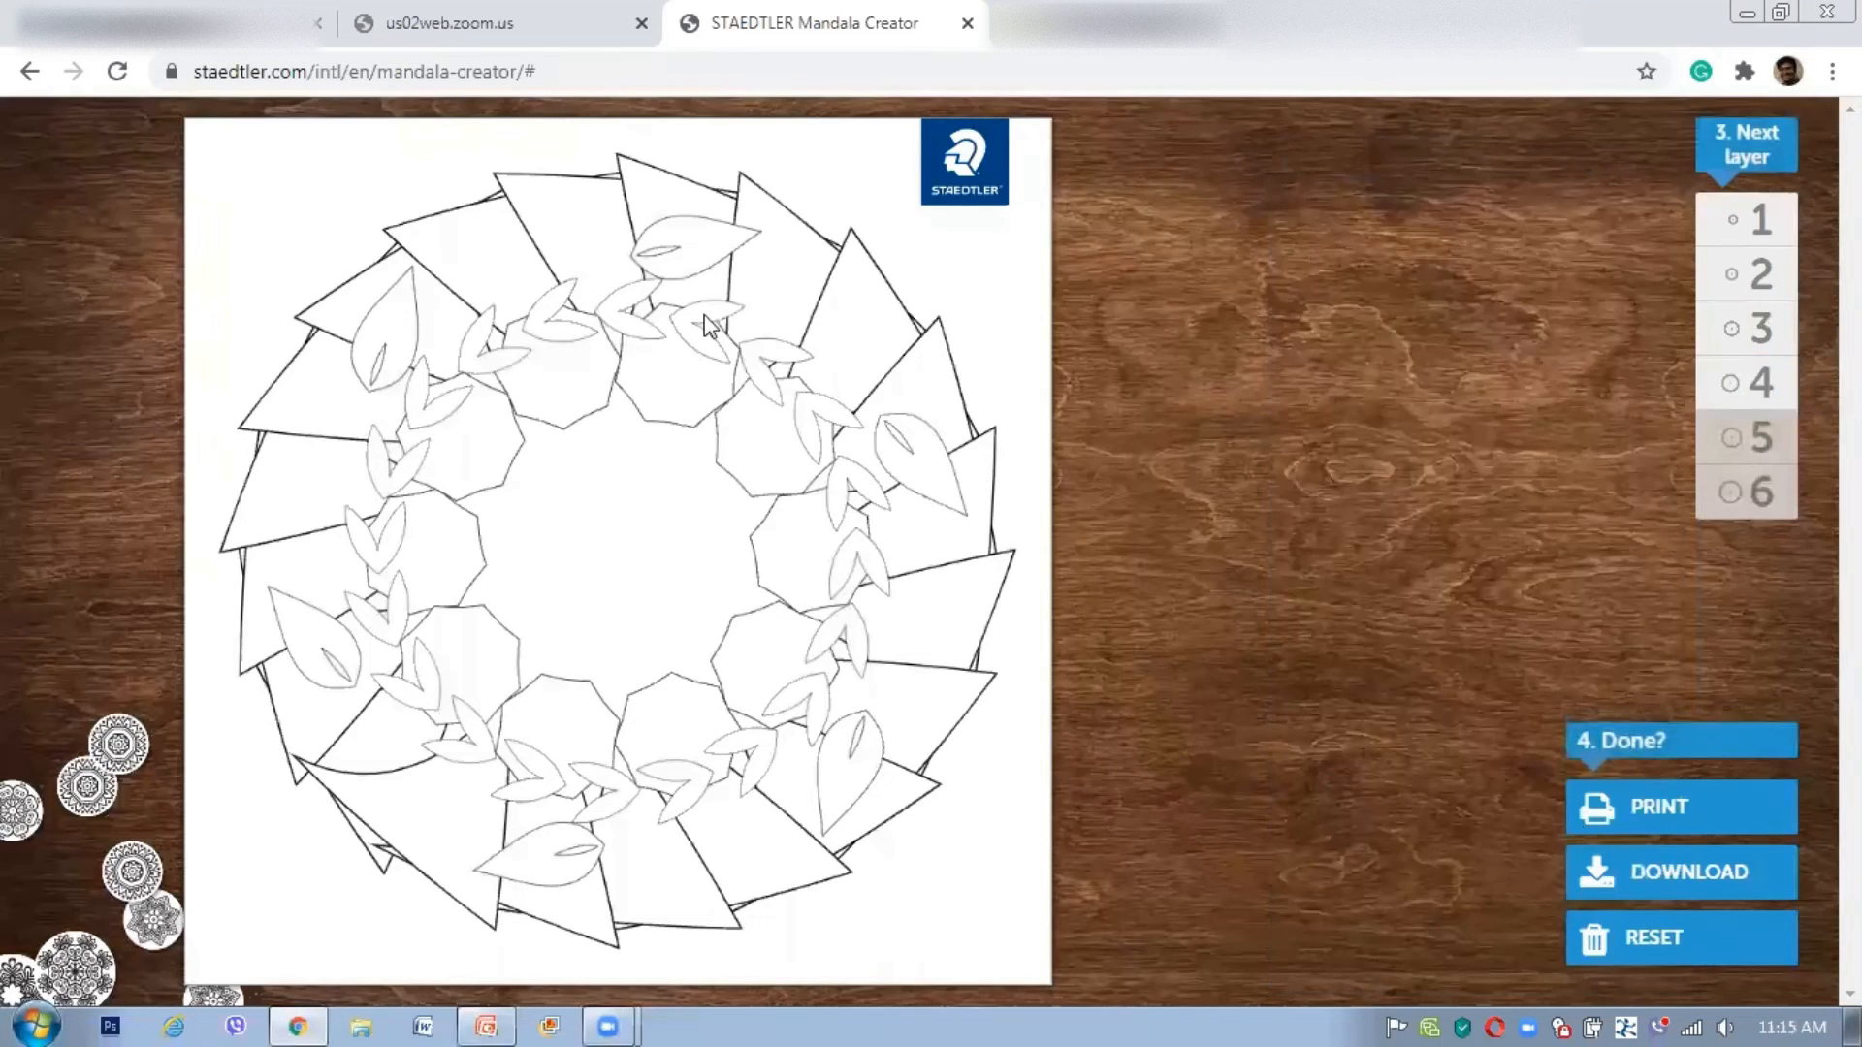
Step: Export the mandala to PDF and save it as drawing.pdf in the Grade 5 folder
click(1656, 870)
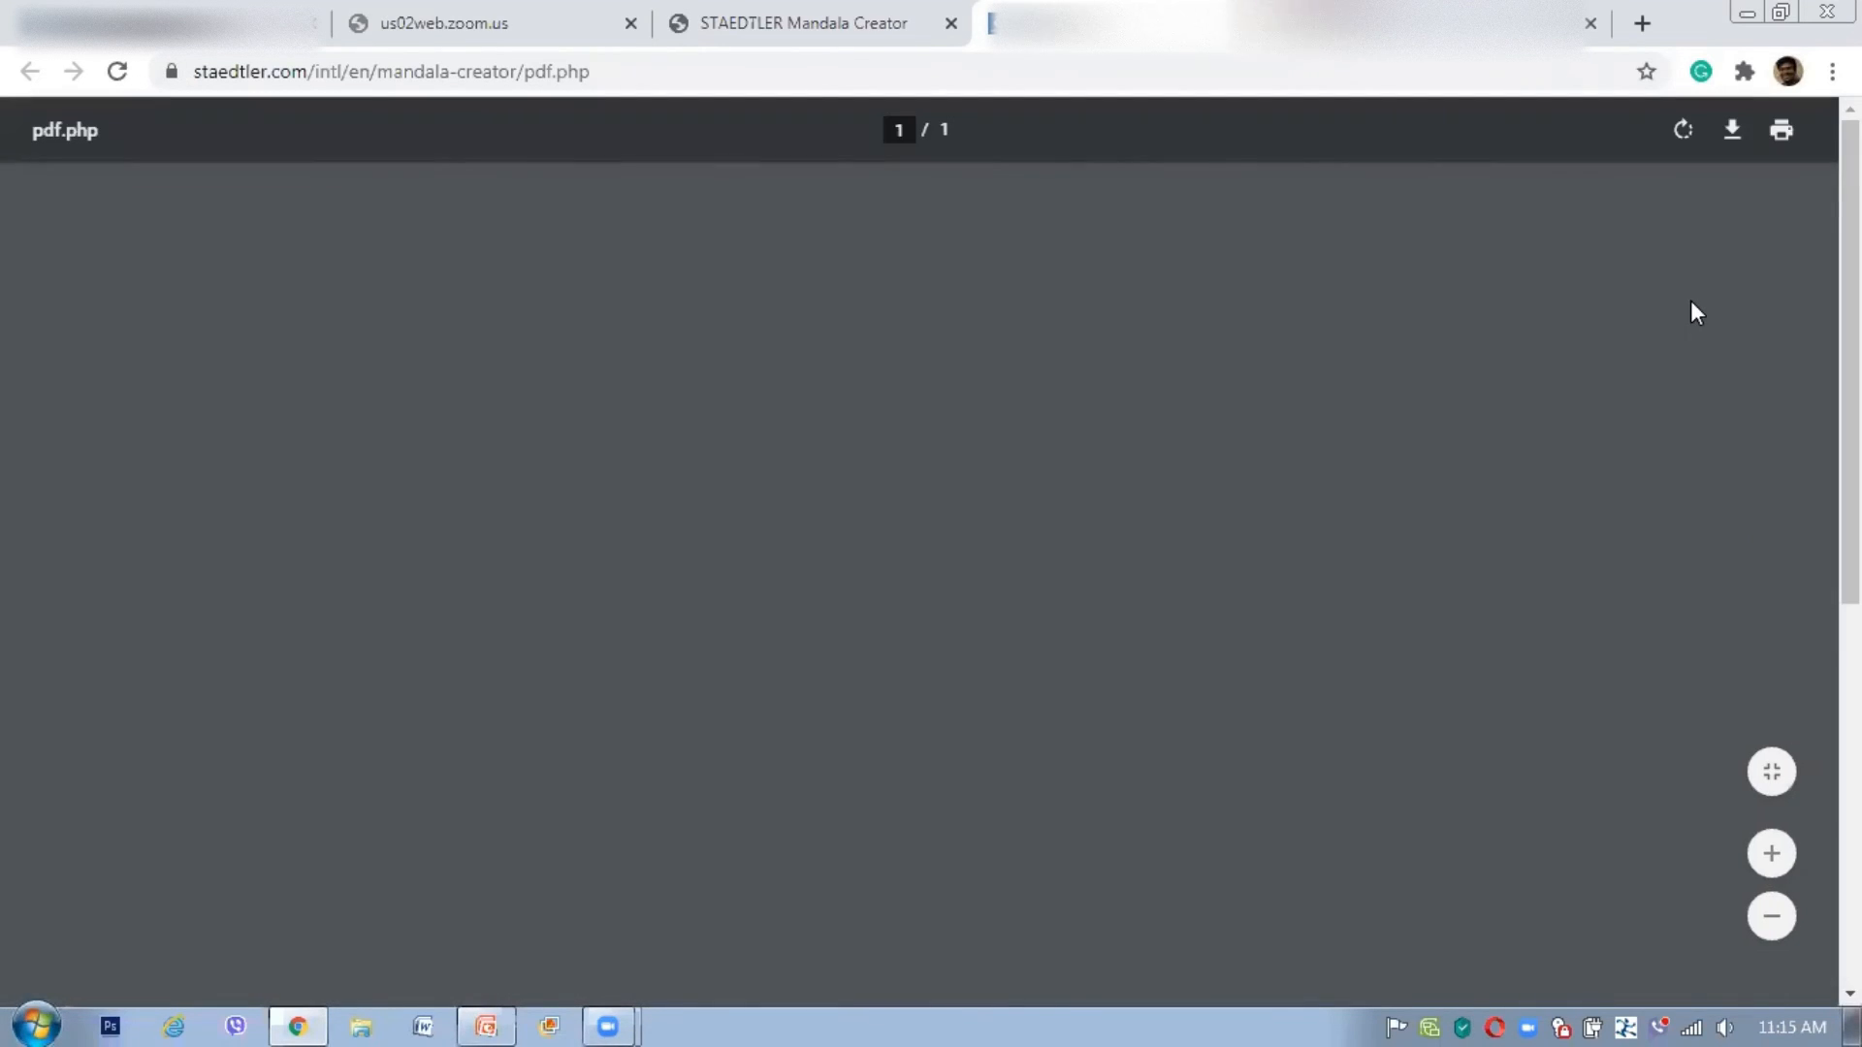
scroll(1095, 650, down, 5)
scroll(1077, 669, up, 3)
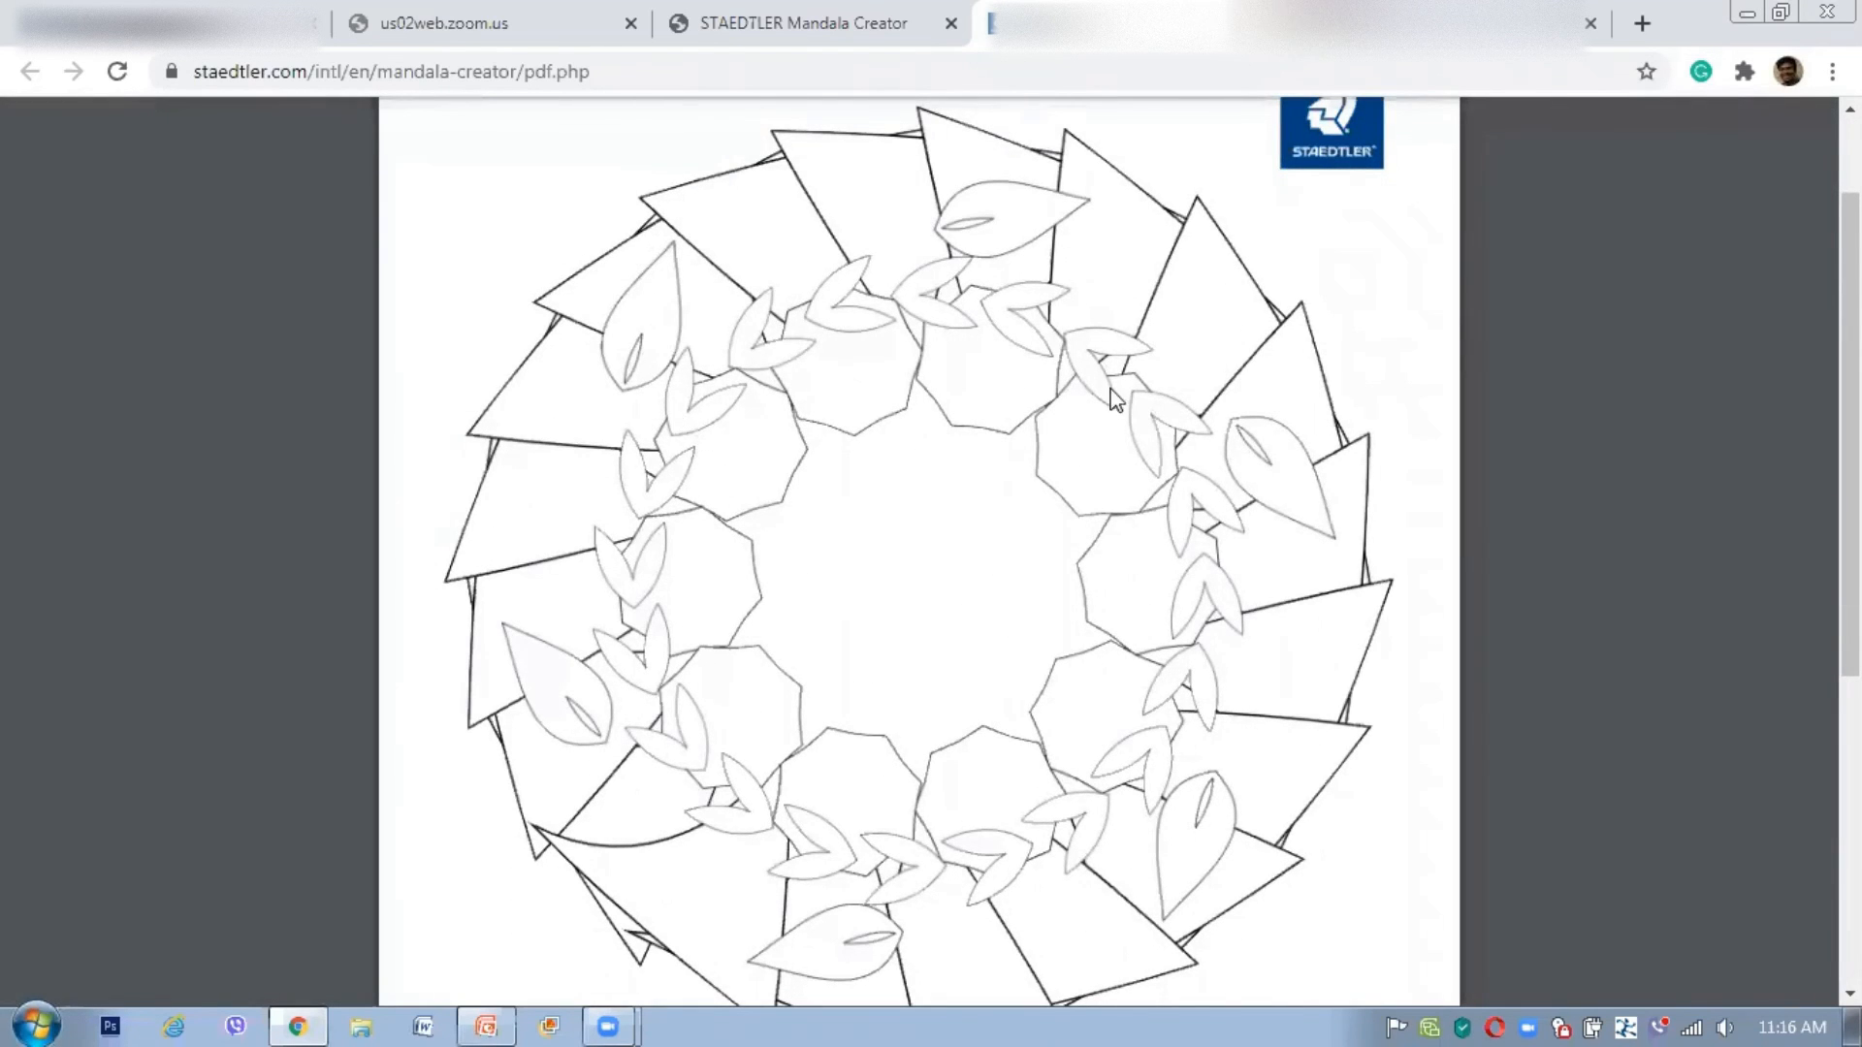
click(1731, 129)
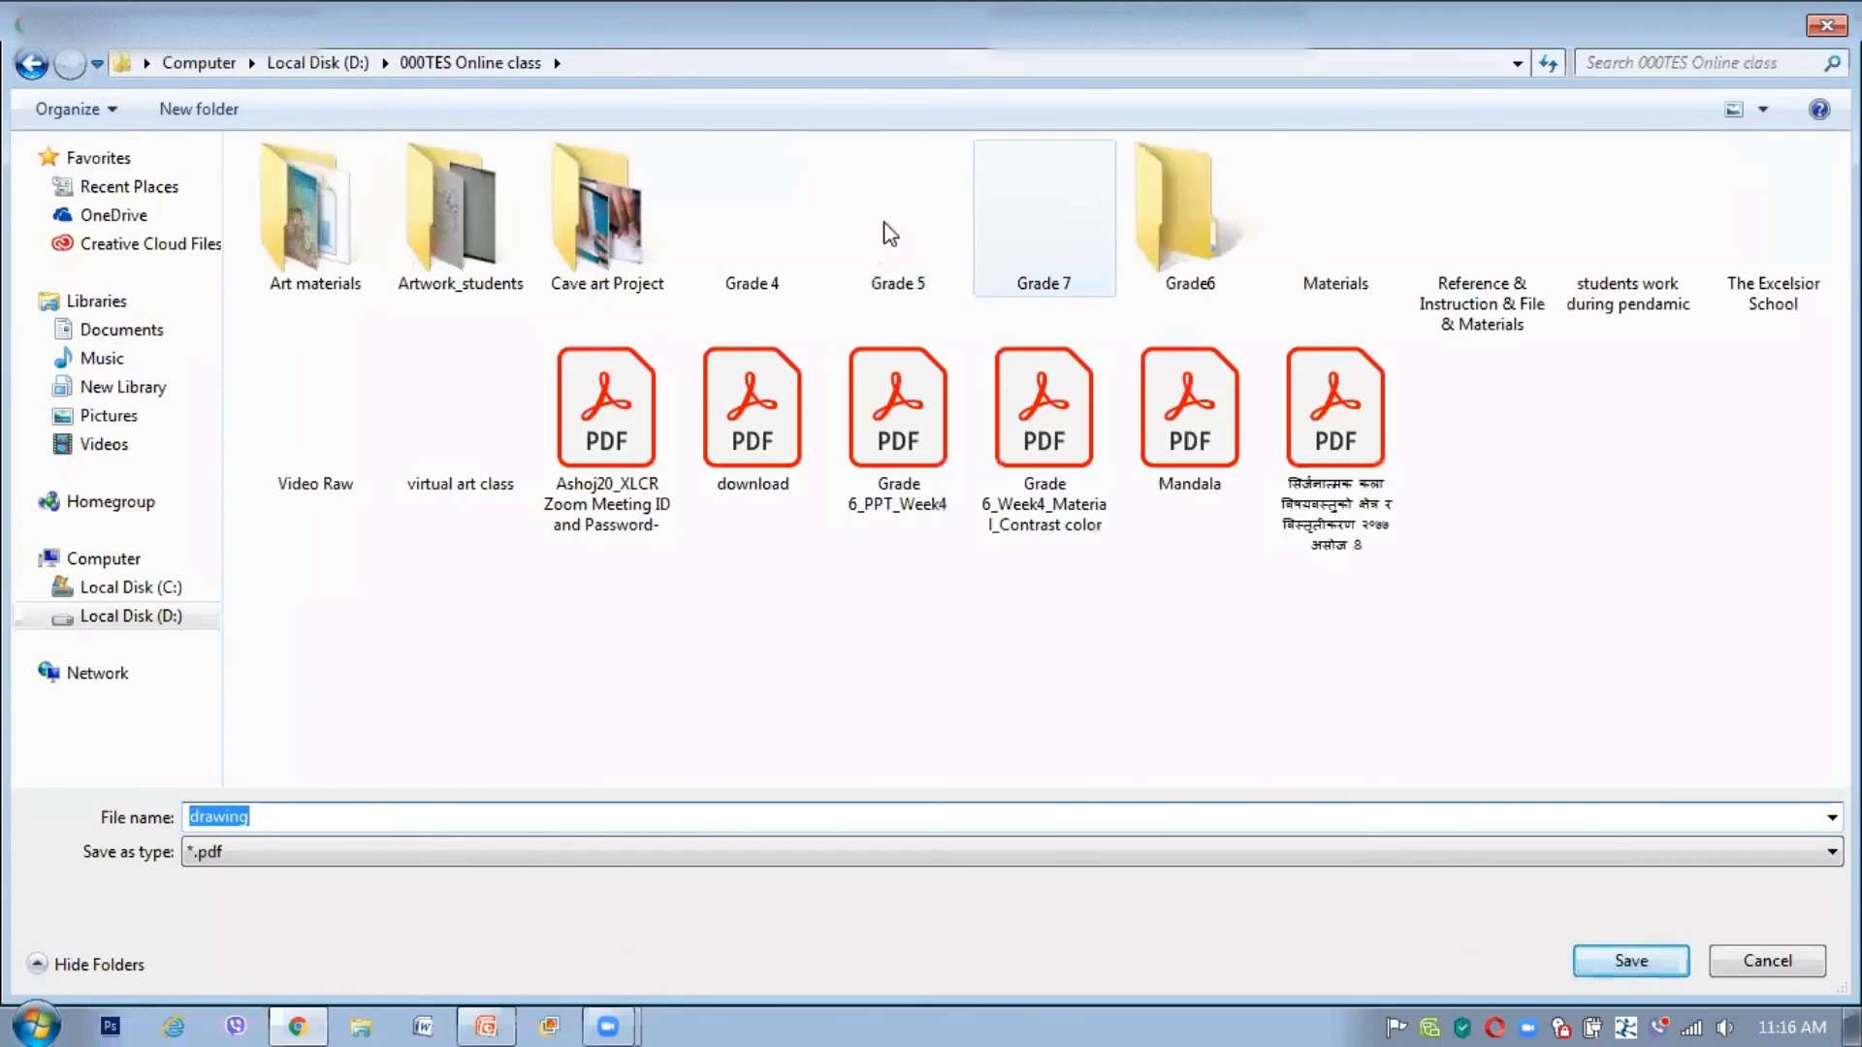
double_click(889, 234)
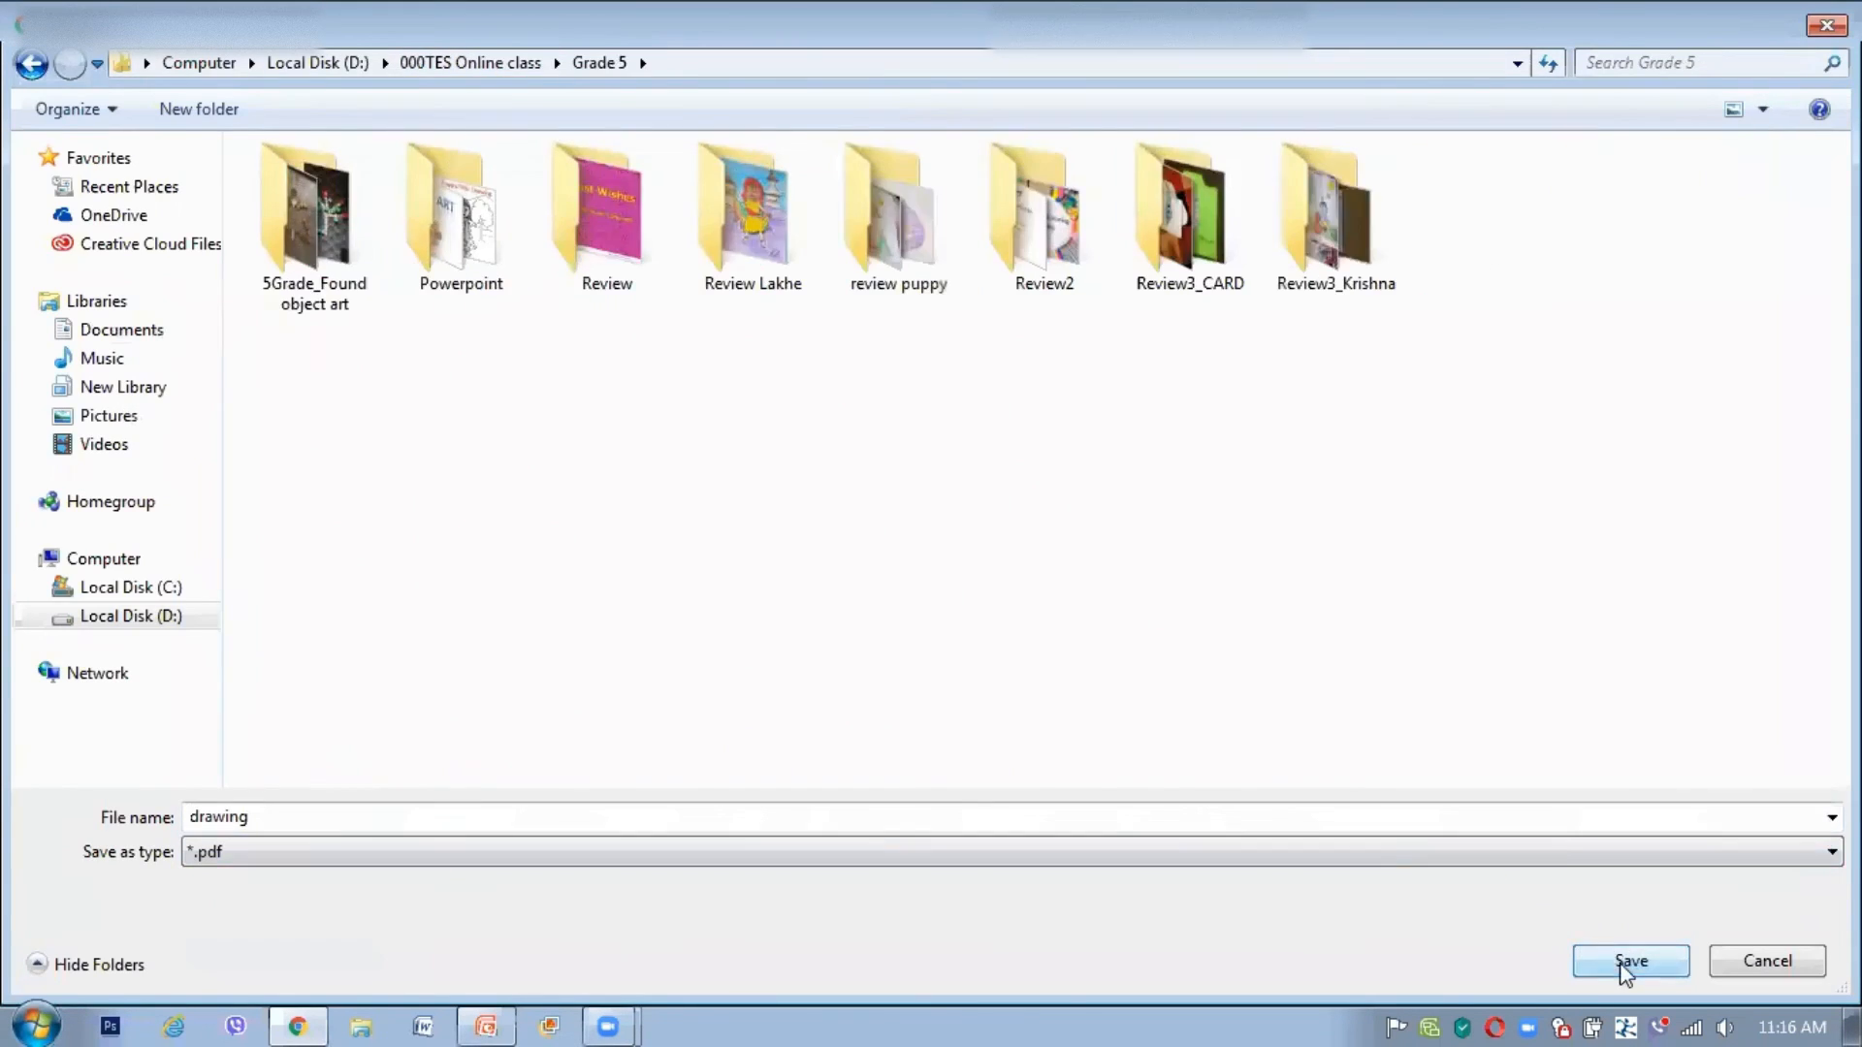
click(1631, 959)
scroll(1416, 514, down, 4)
scroll(1433, 465, up, 3)
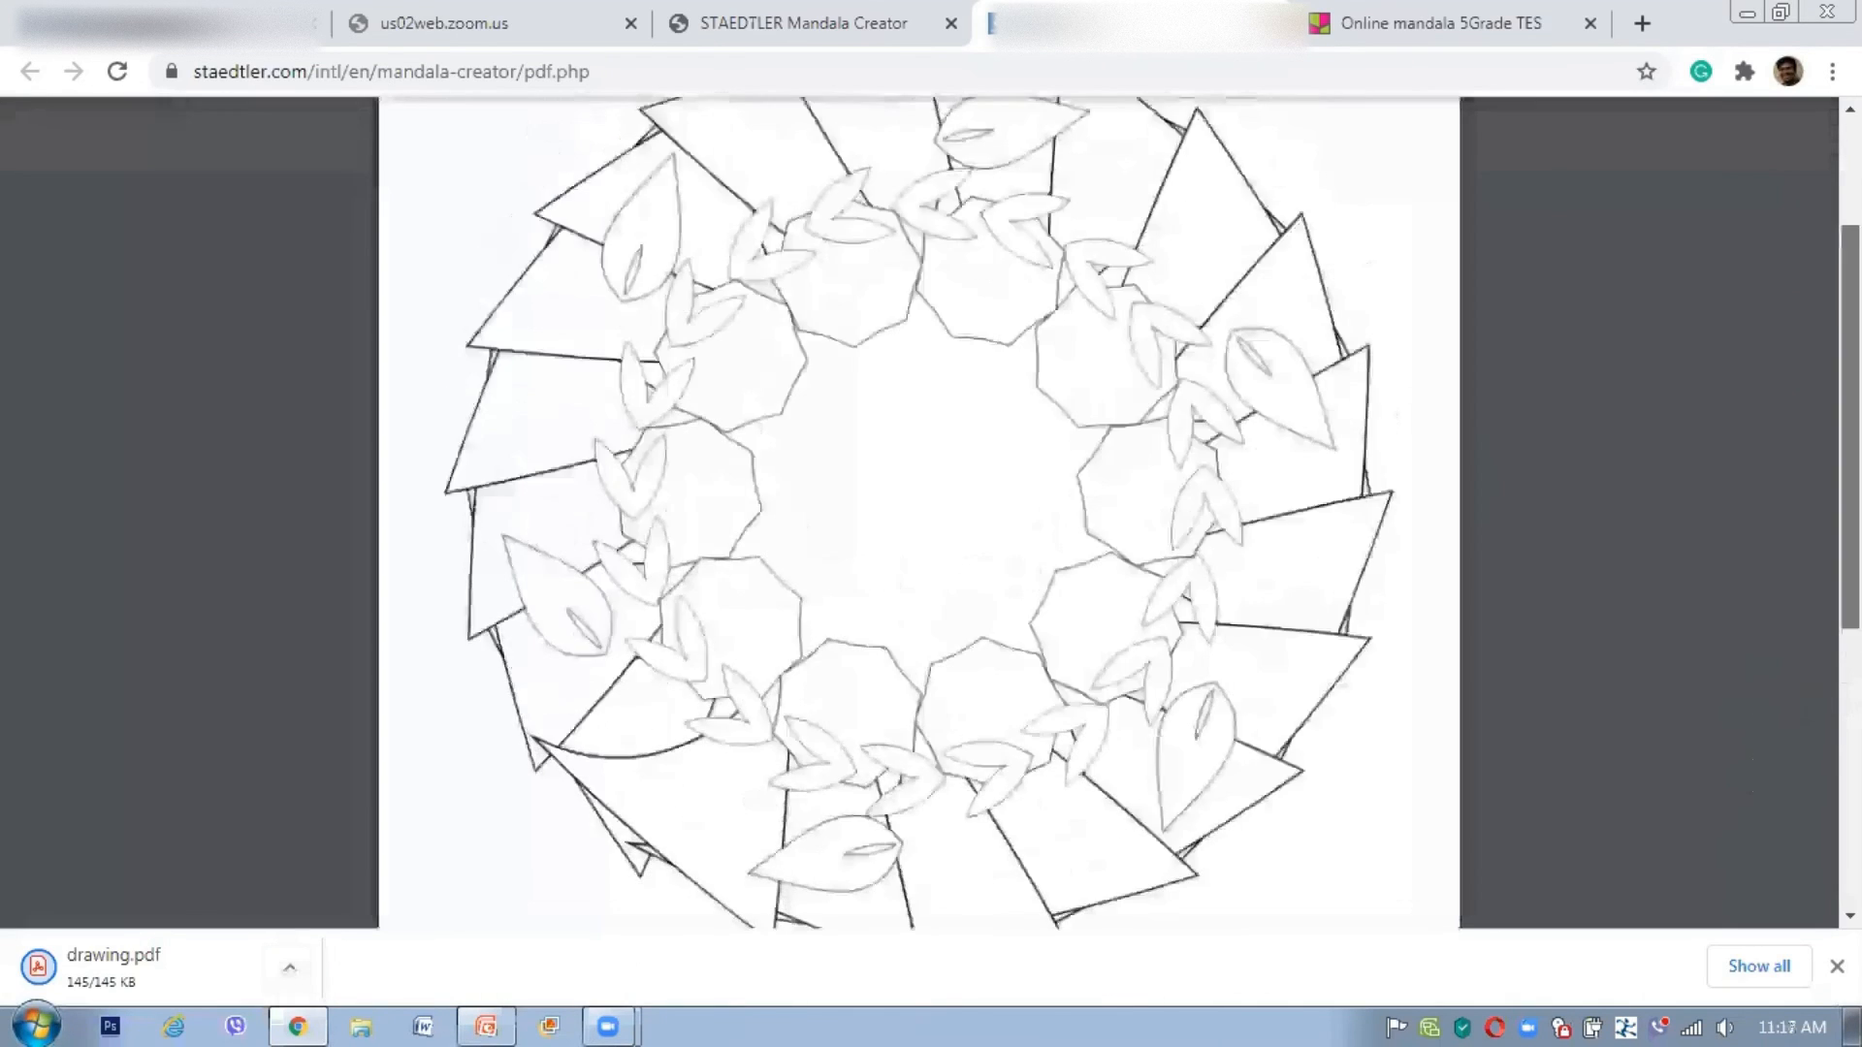
Step: Zoom the browser to 80% and dismiss the finished-download notice
click(1832, 71)
click(1649, 325)
click(1648, 325)
click(1692, 29)
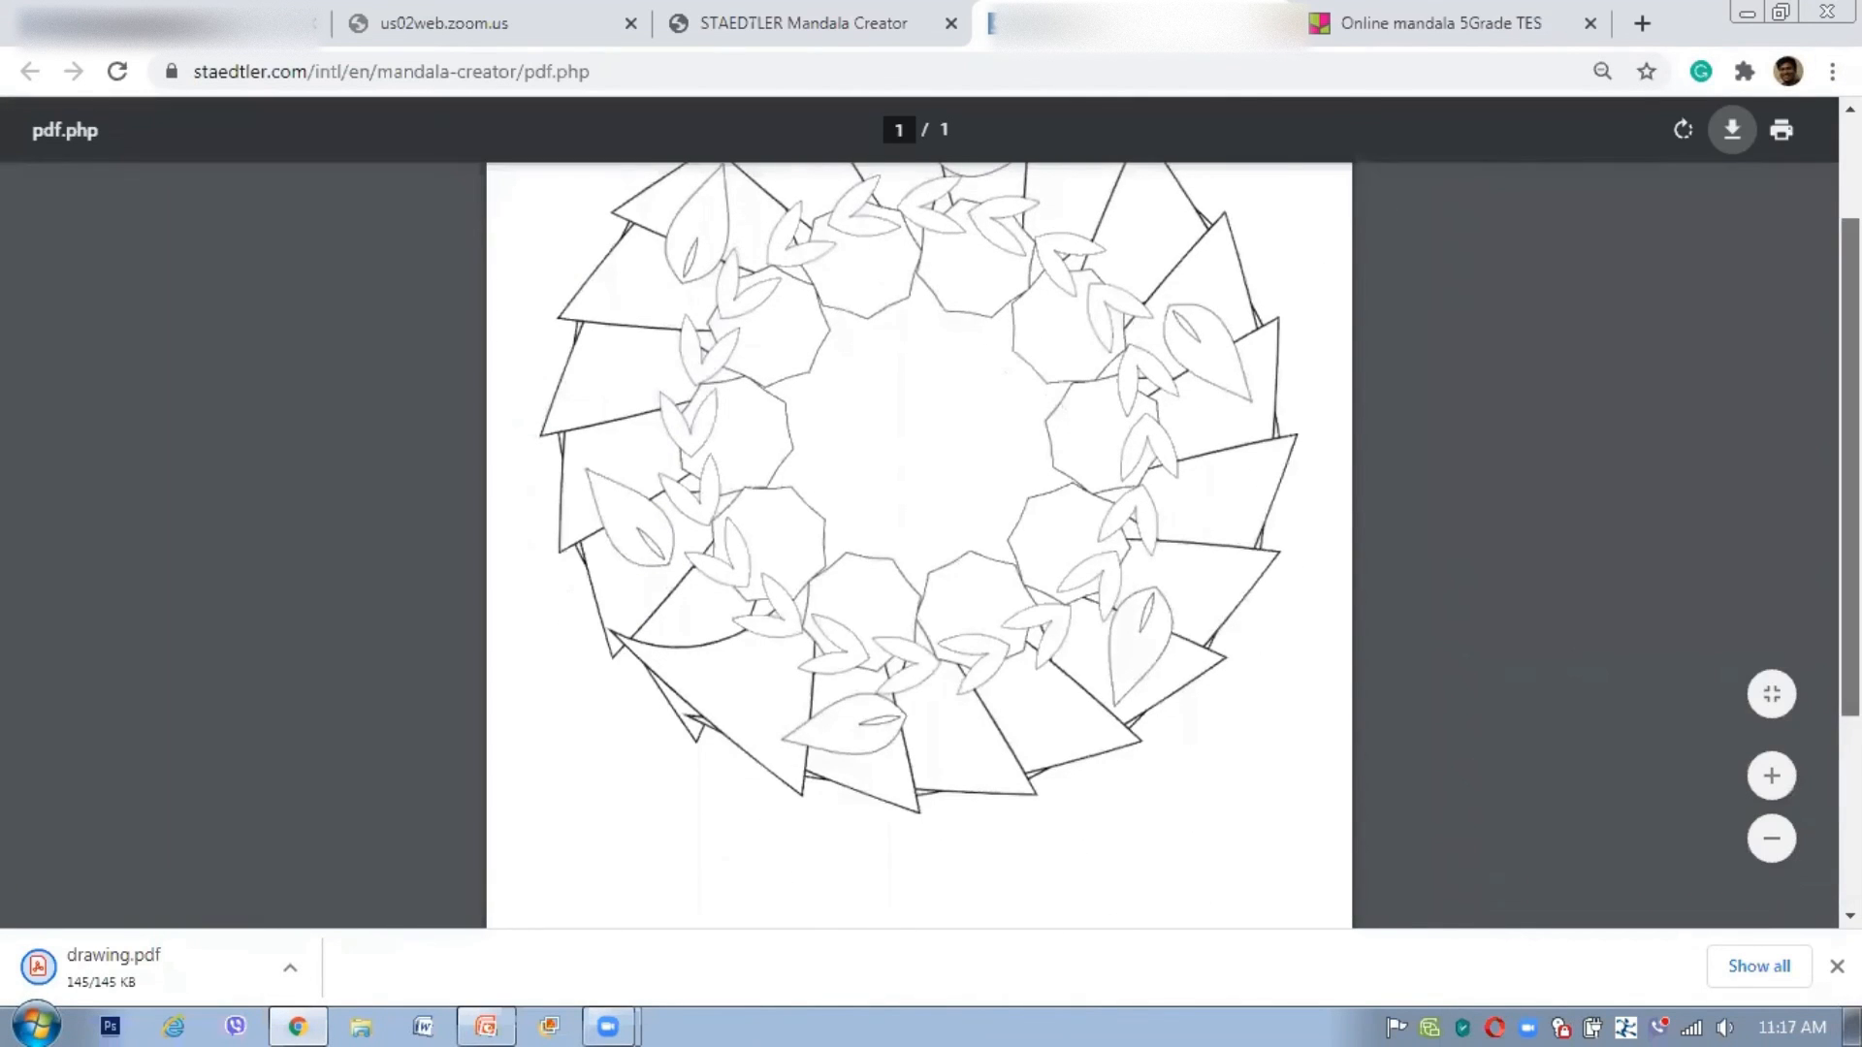
scroll(1154, 592, up, 1)
click(1836, 967)
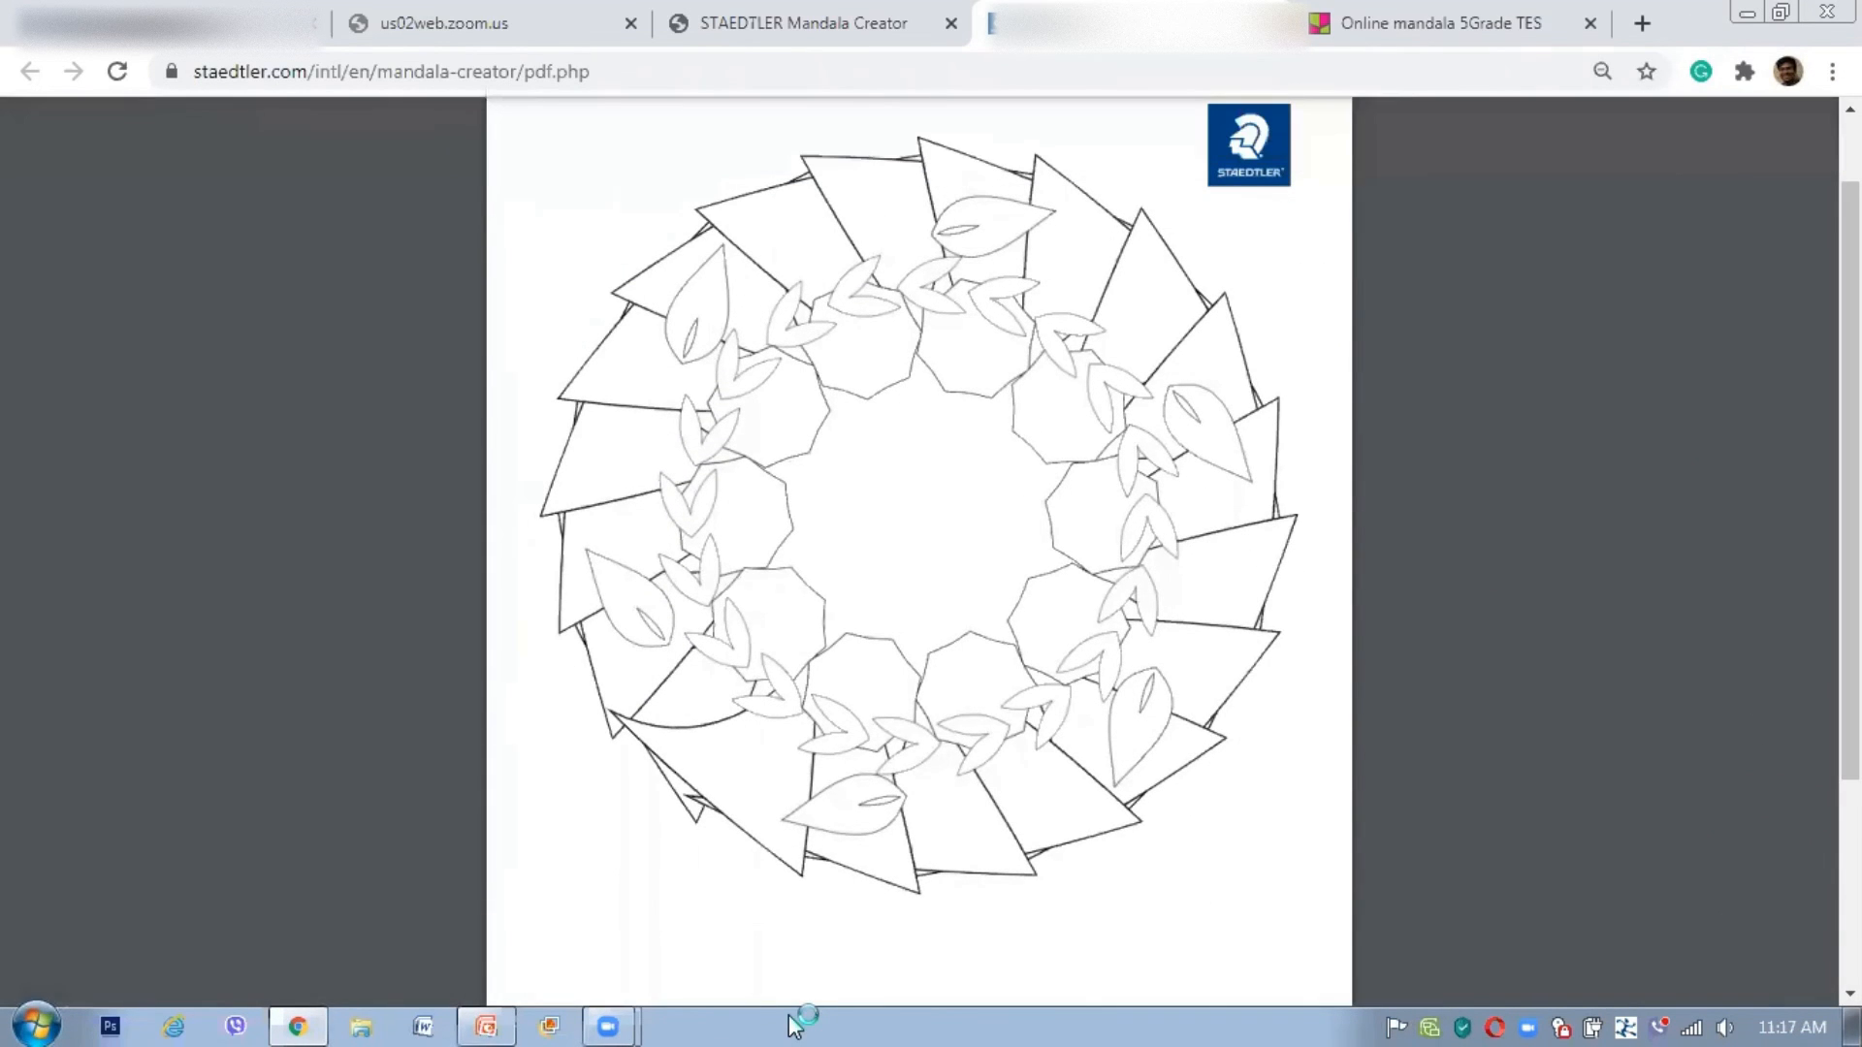